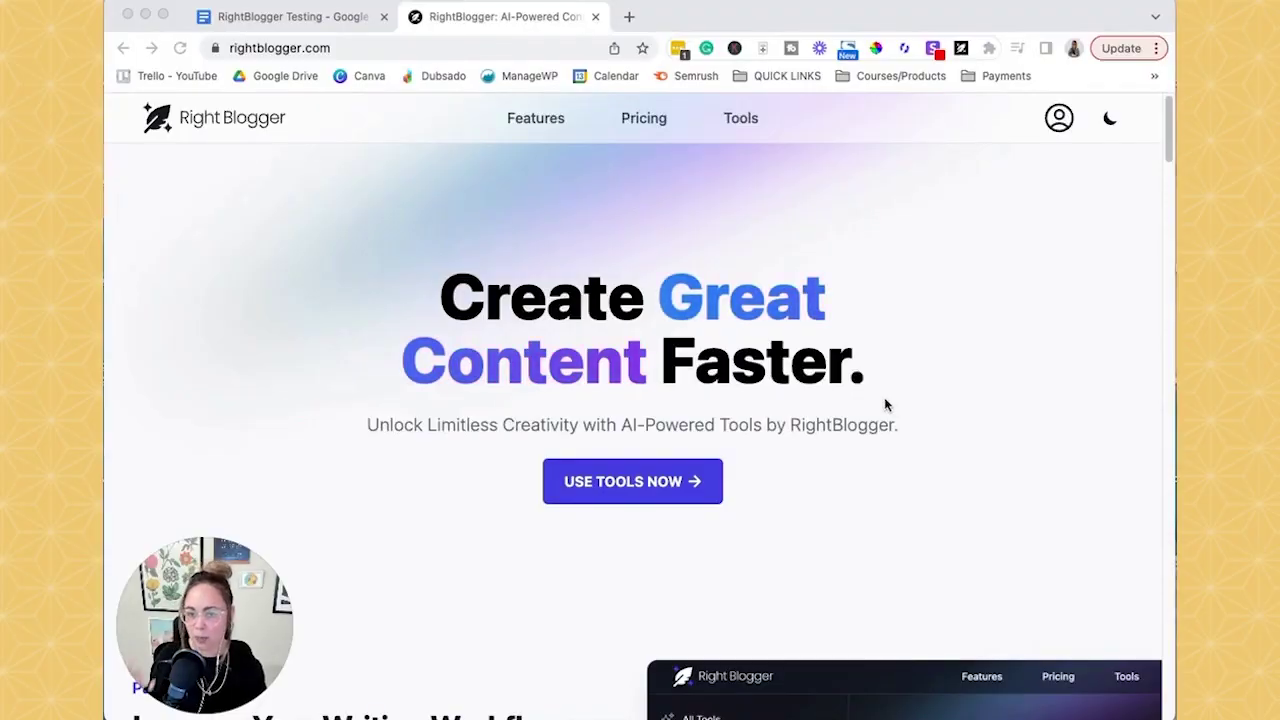
pyautogui.scroll(-5, 978, 442)
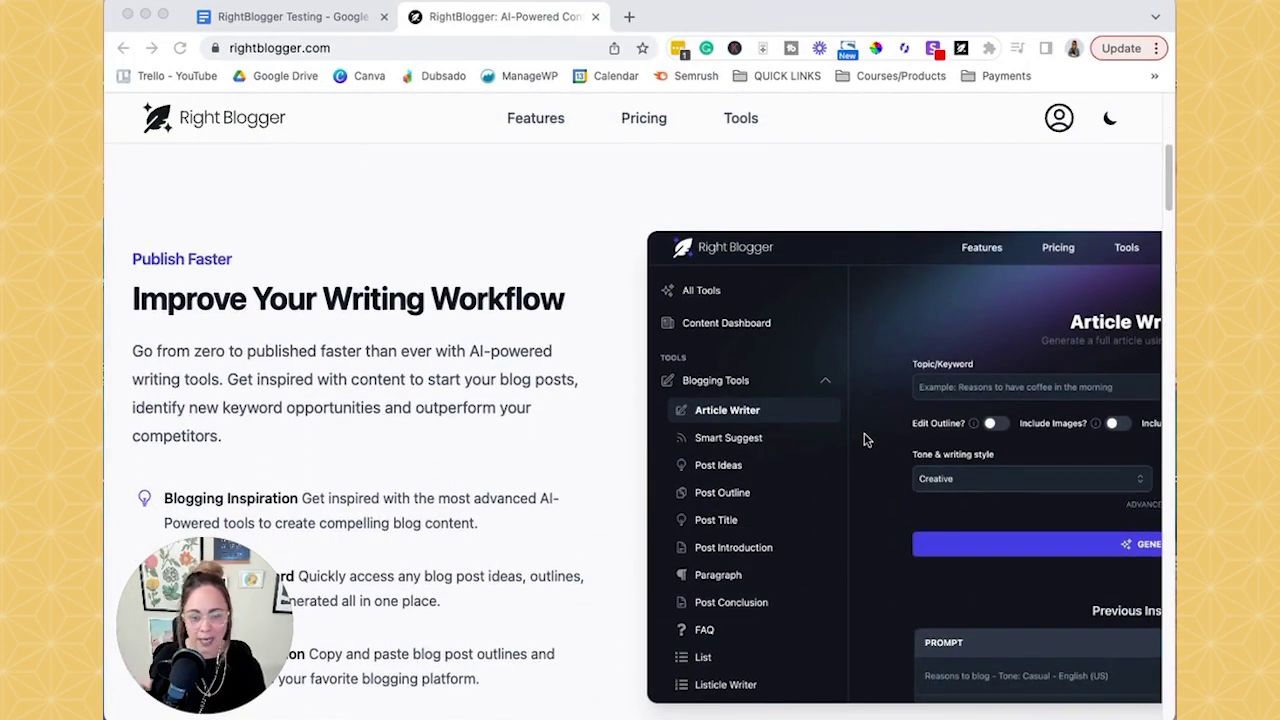
pyautogui.scroll(-2, 850, 486)
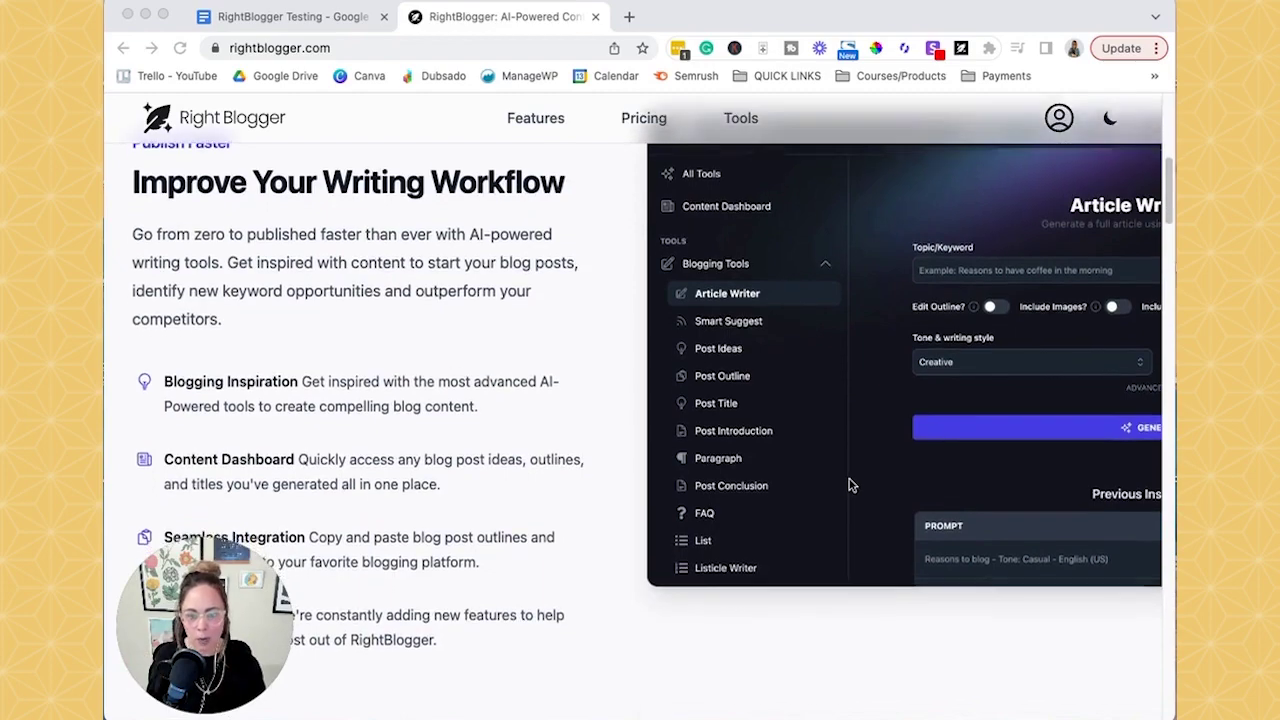
pyautogui.scroll(7, 843, 486)
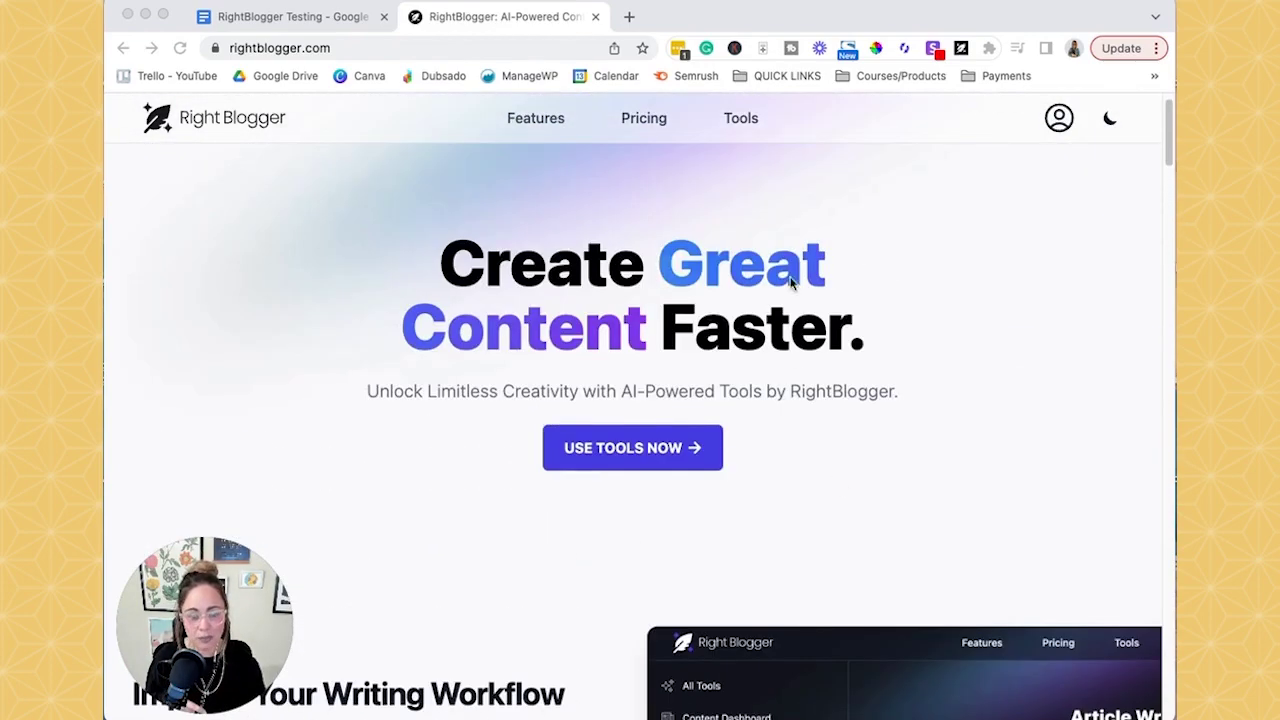
pyautogui.click(754, 178)
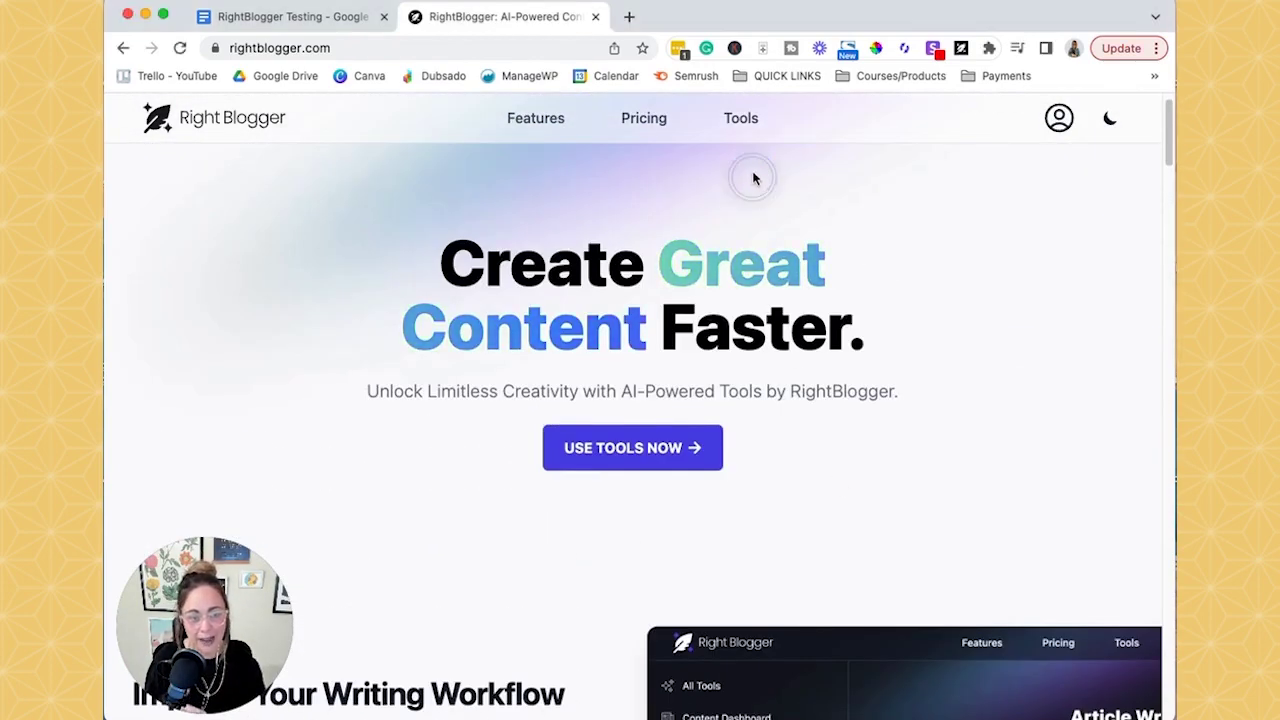
# - Go to the all-tools page and expand Blogging Tools to list Article Writer, Post Ideas and Post Outline
pyautogui.click(741, 124)
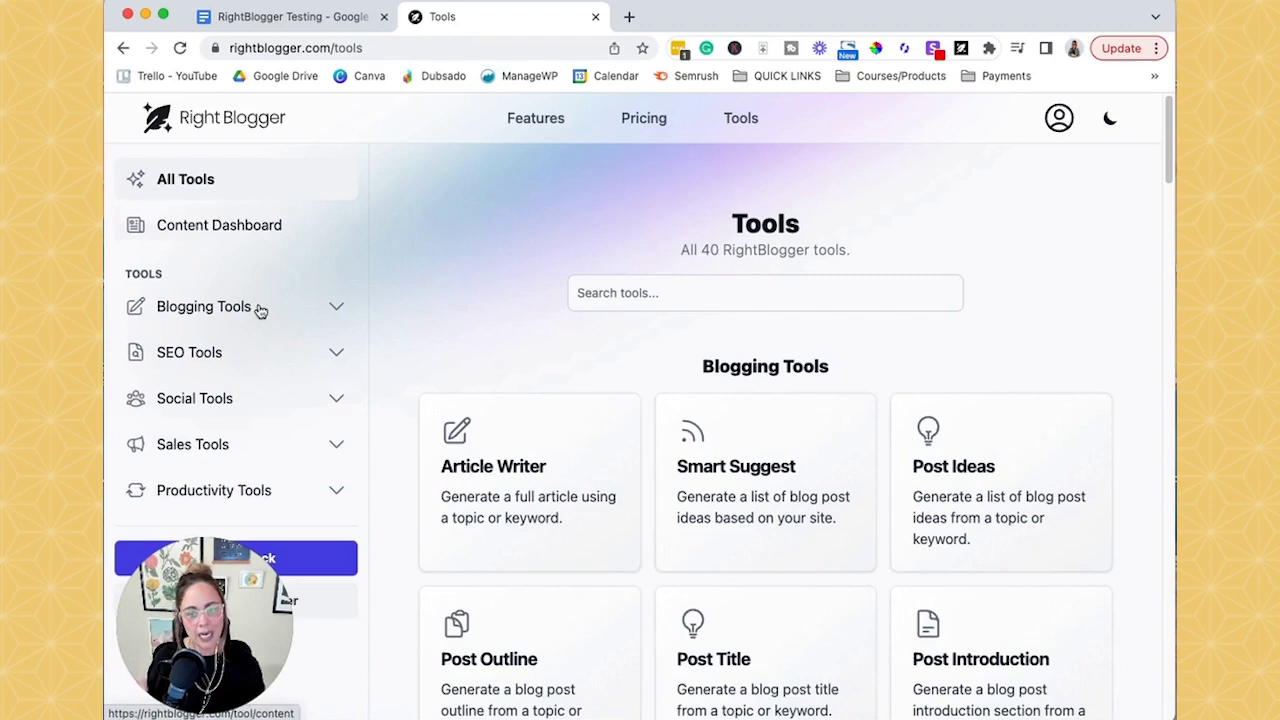
pyautogui.moveTo(240, 543)
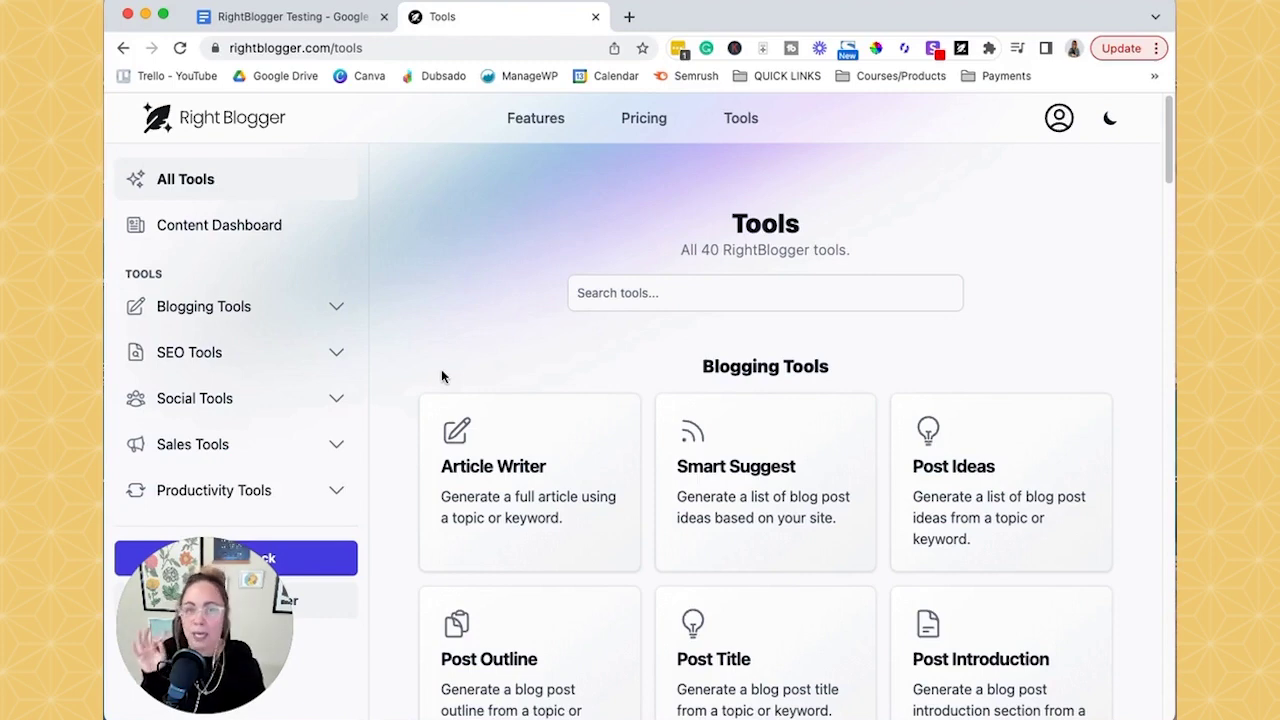
pyautogui.click(338, 312)
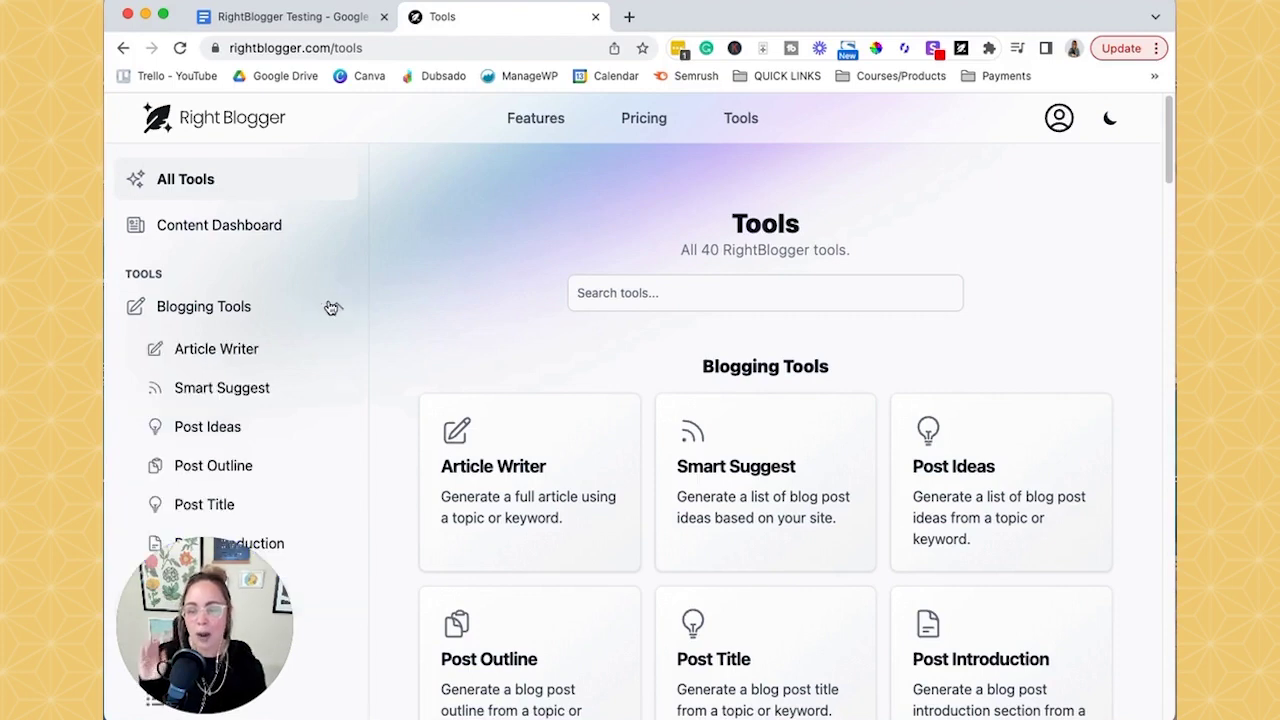
pyautogui.moveTo(273, 623); pyautogui.dragTo(1074, 296)
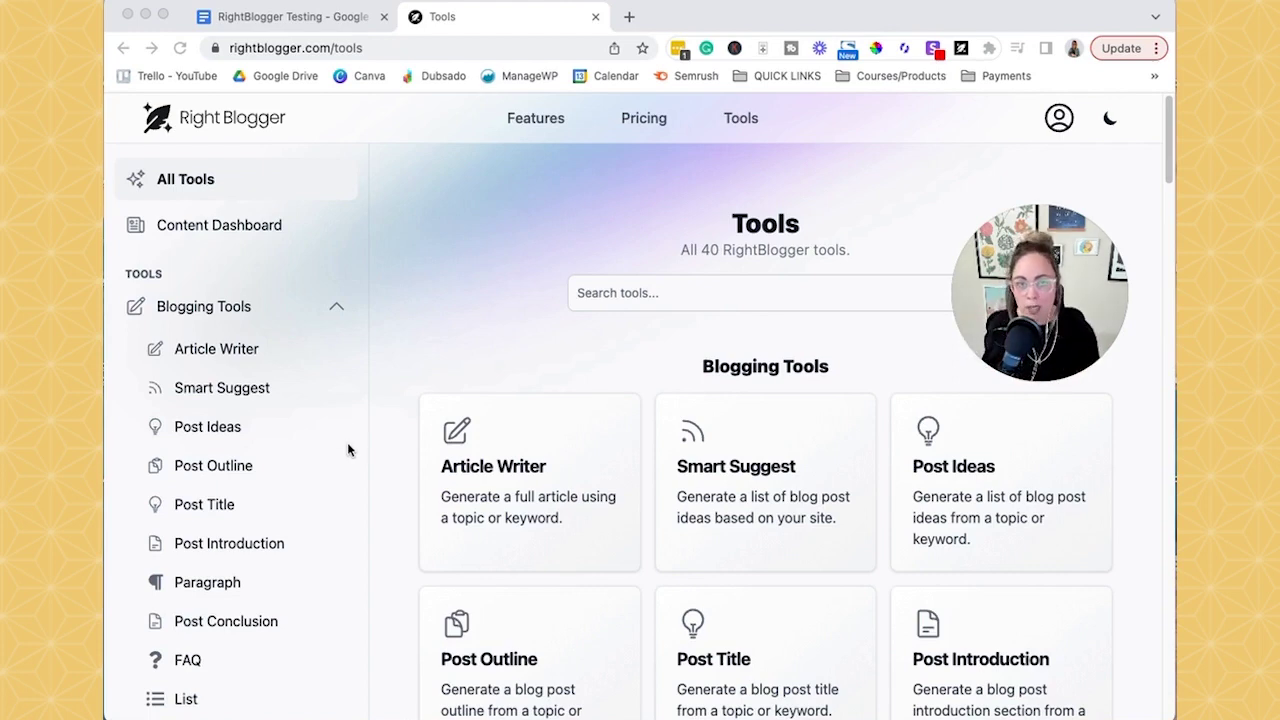
pyautogui.click(433, 320)
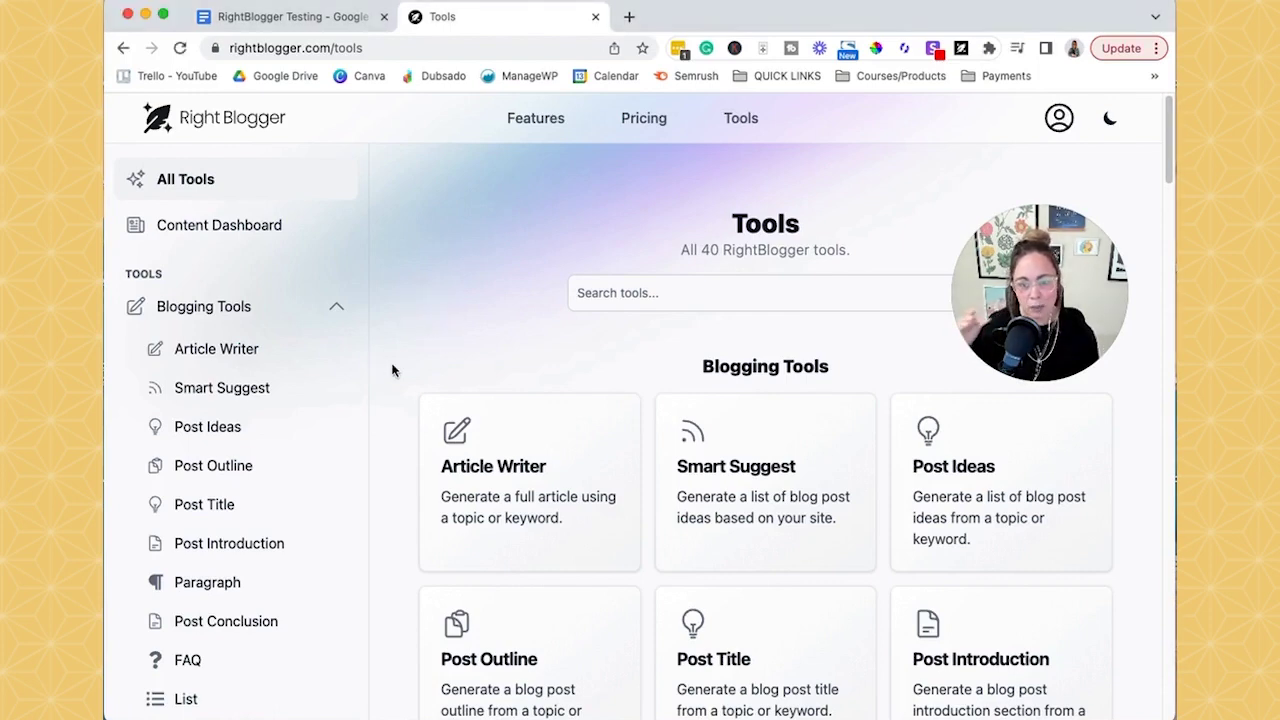
pyautogui.scroll(-3, 392, 370)
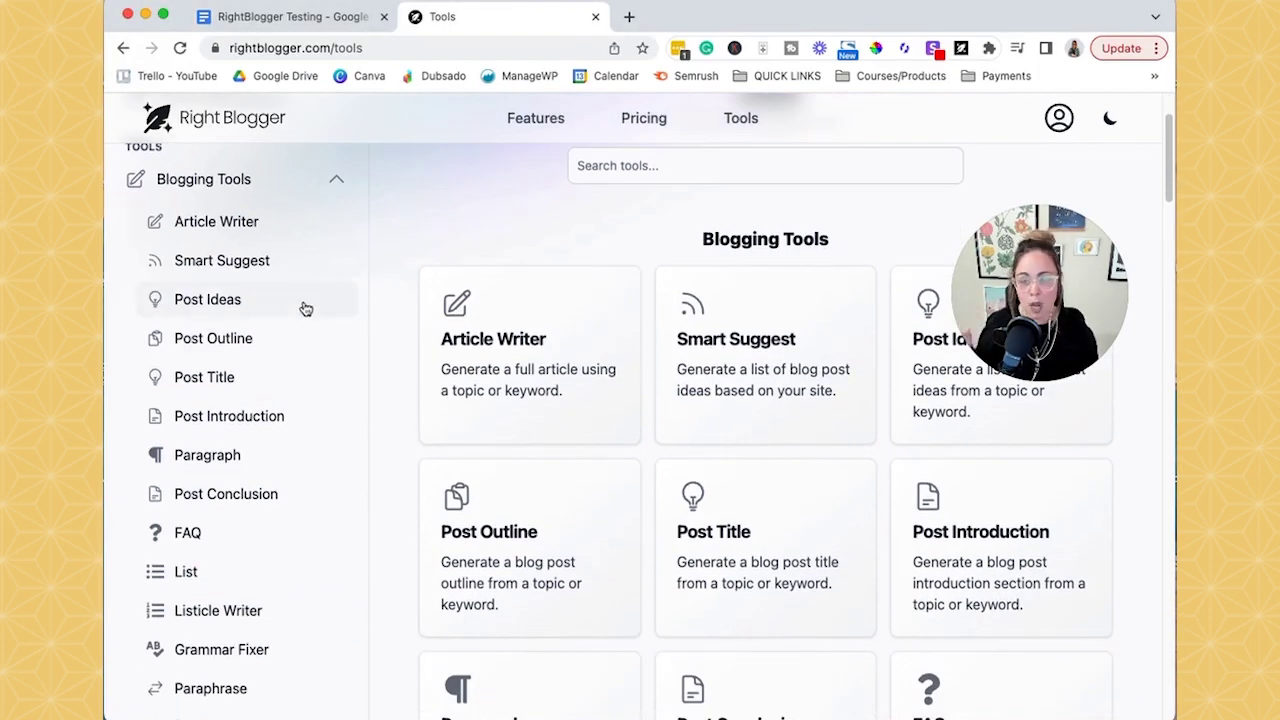
# - Open the Post Ideas tool and enter 'Google Analytics' as the topic
pyautogui.click(283, 308)
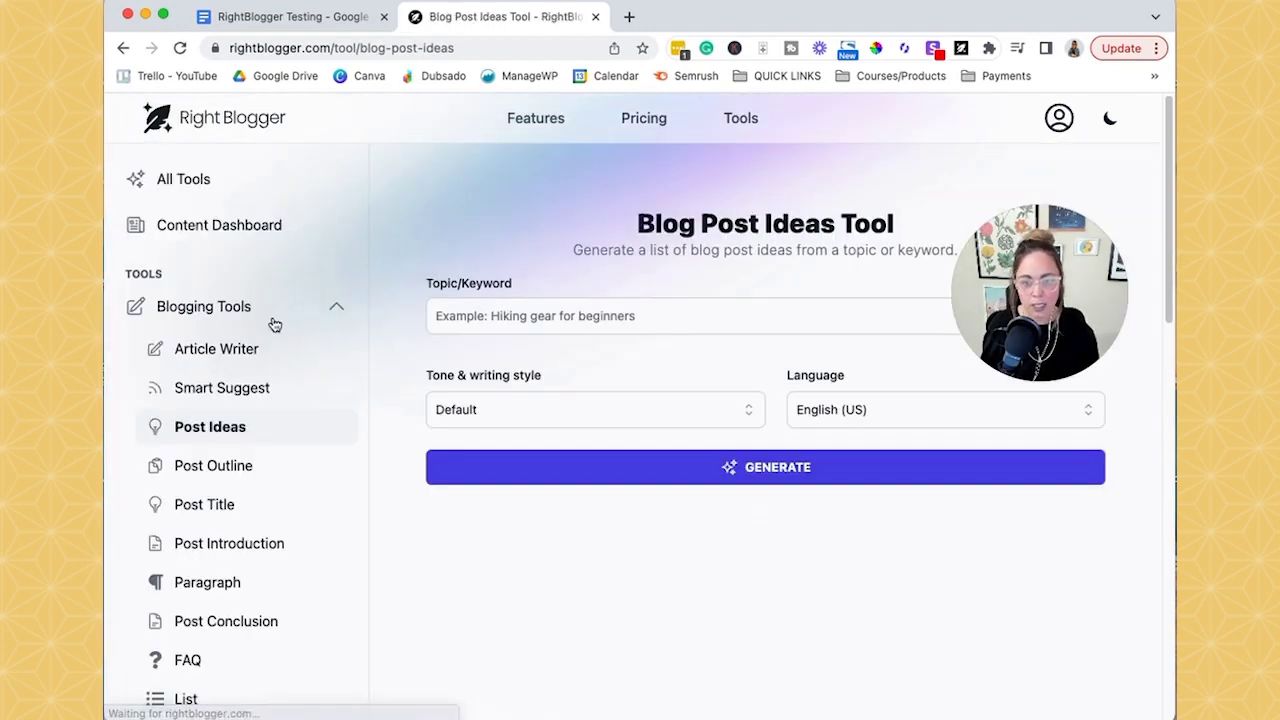
pyautogui.click(505, 316)
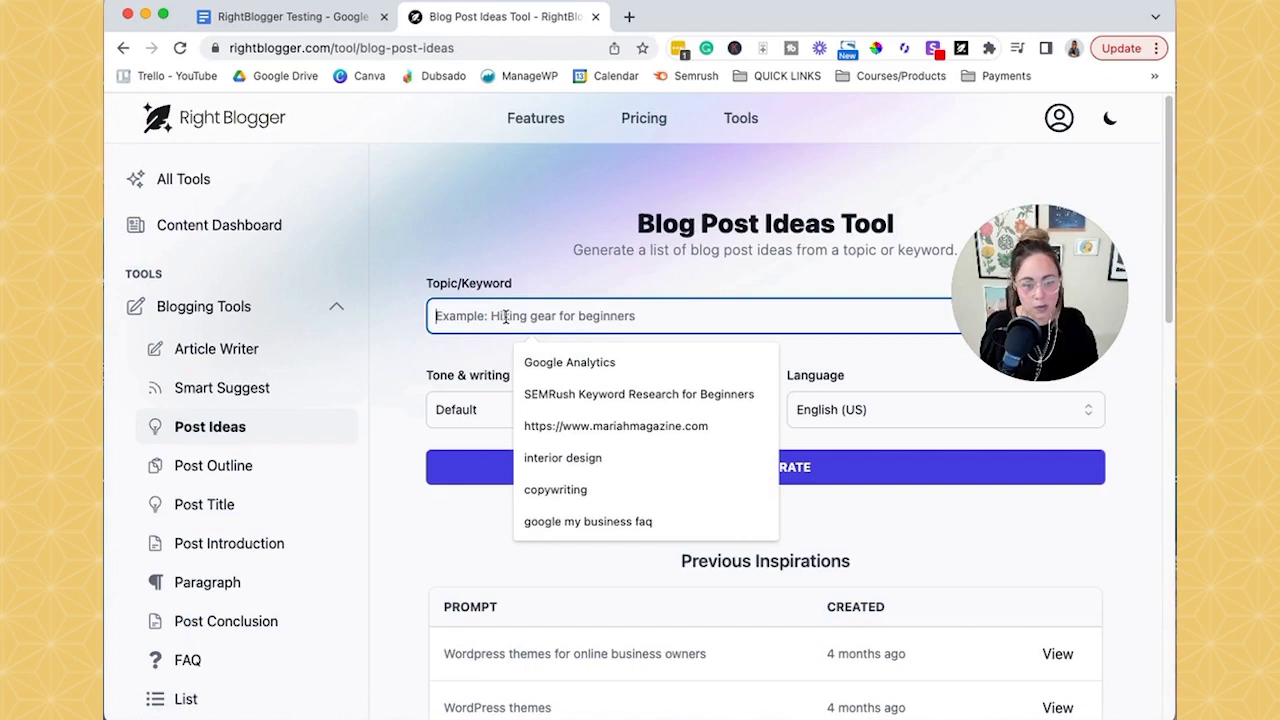
pyautogui.click(582, 366)
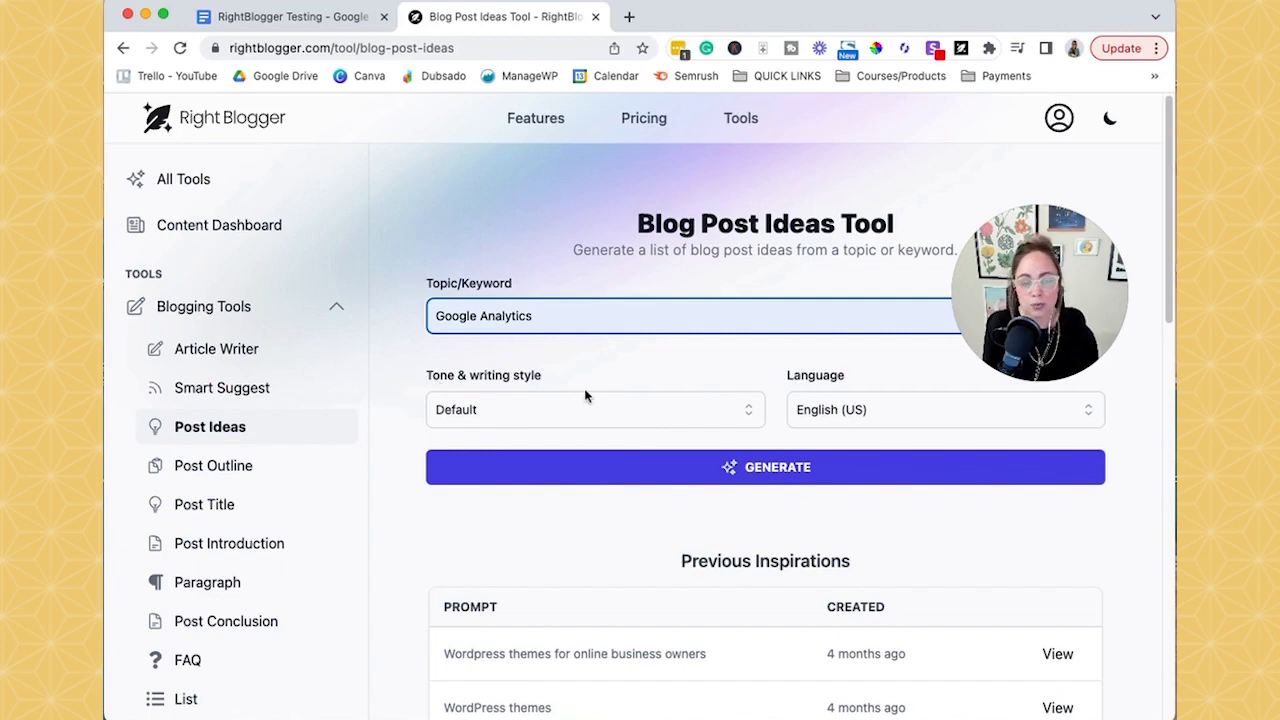
# - Choose the Persuasive tone and generate the blog post ideas
pyautogui.click(633, 413)
pyautogui.scroll(-3, 666, 521)
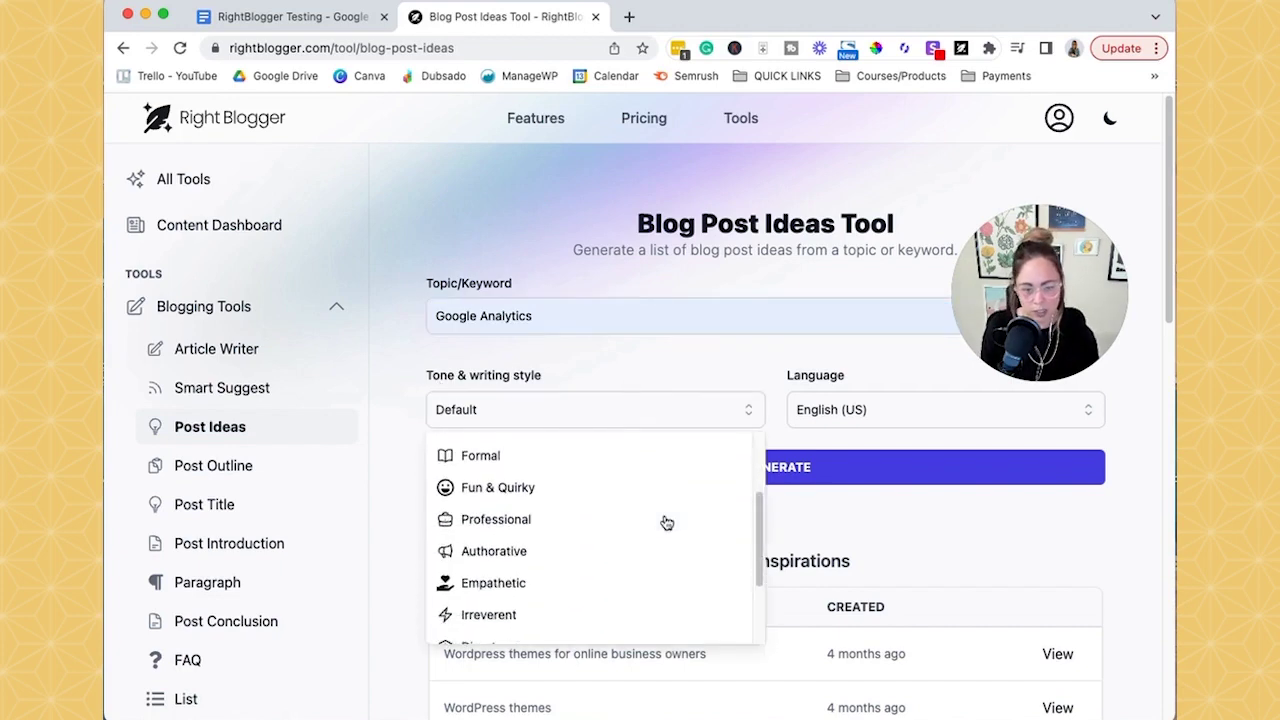
pyautogui.scroll(-5, 663, 523)
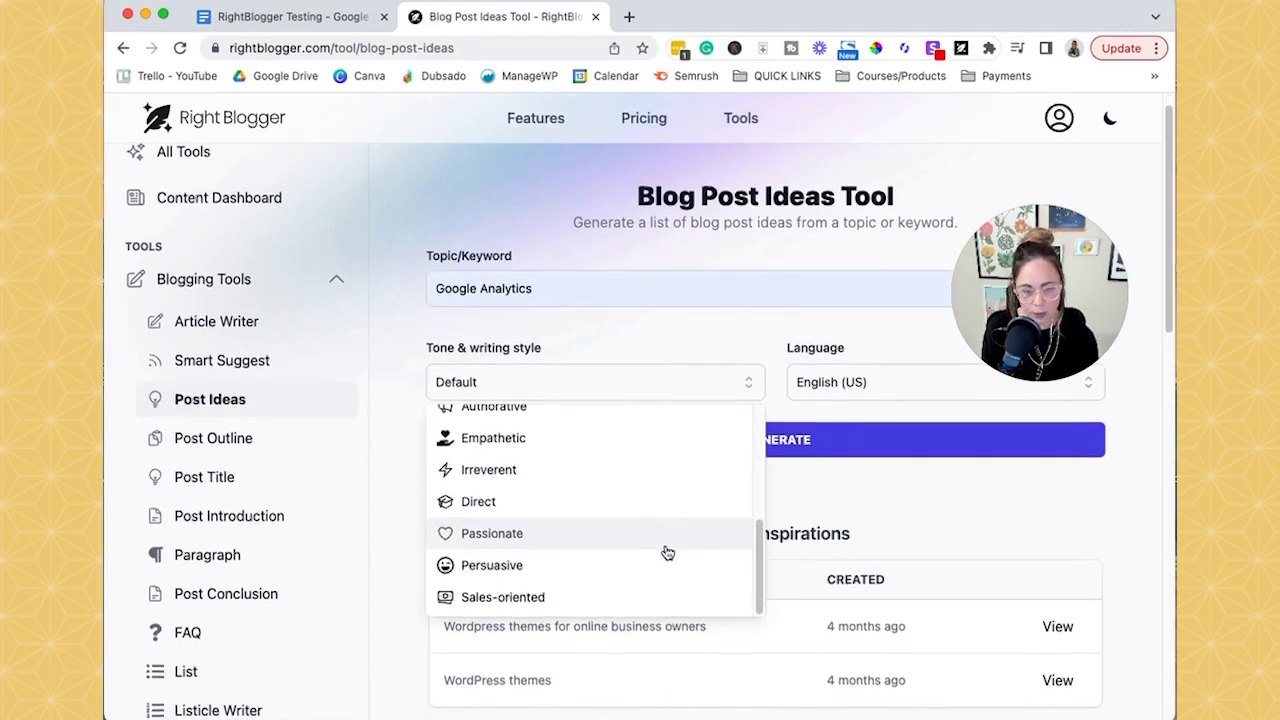
pyautogui.click(641, 576)
pyautogui.click(652, 481)
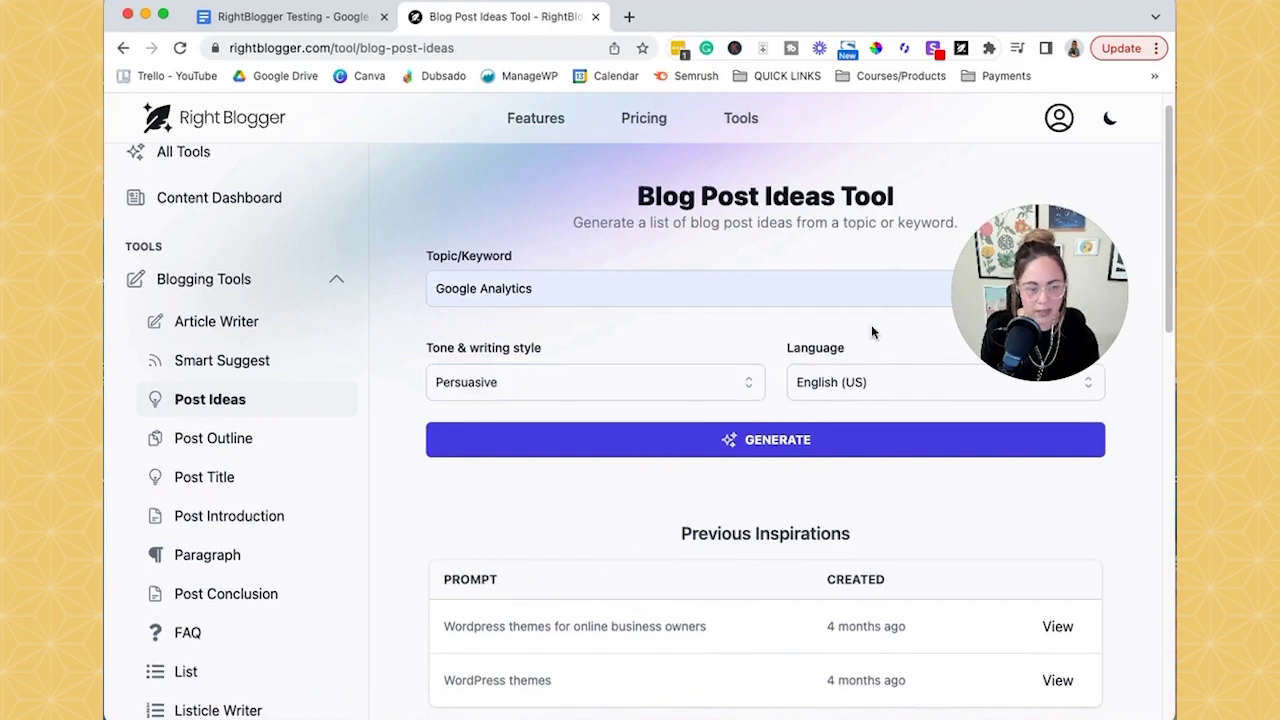
pyautogui.scroll(1, 731, 430)
pyautogui.click(757, 468)
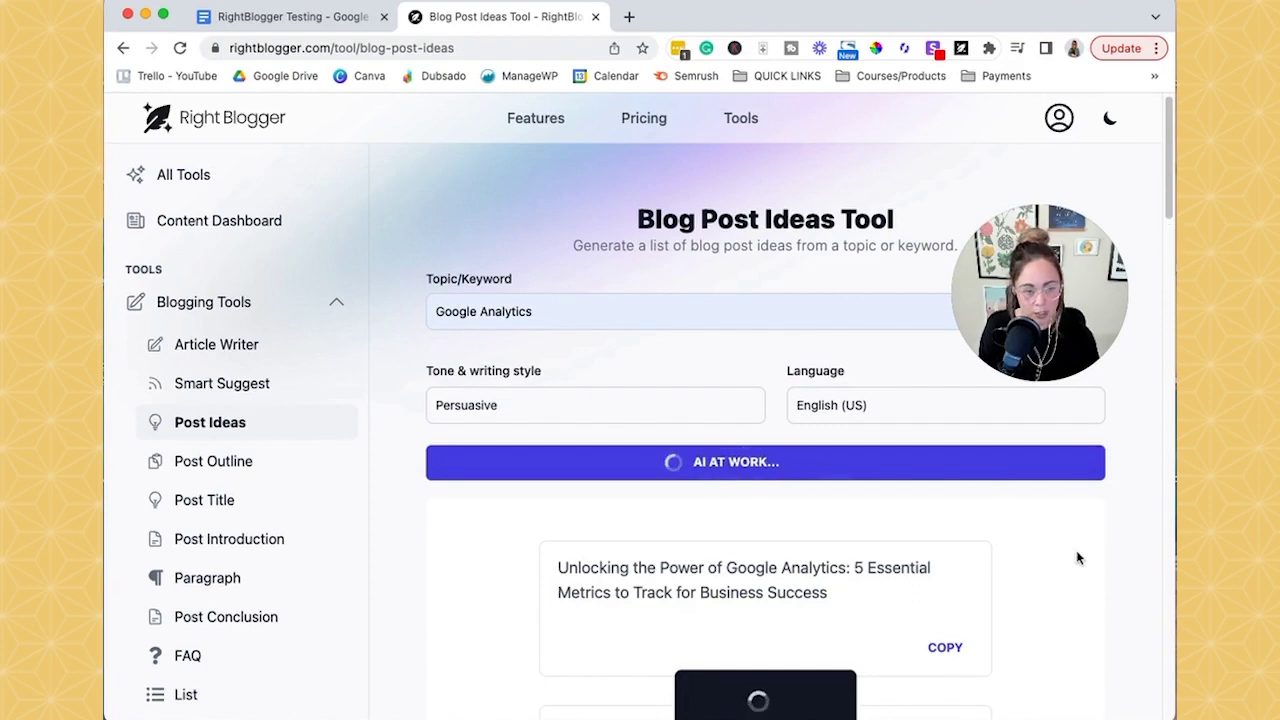
# - Scroll through the generated Google Analytics ideas to the 'From Data to Action' card
pyautogui.scroll(-5, 1077, 557)
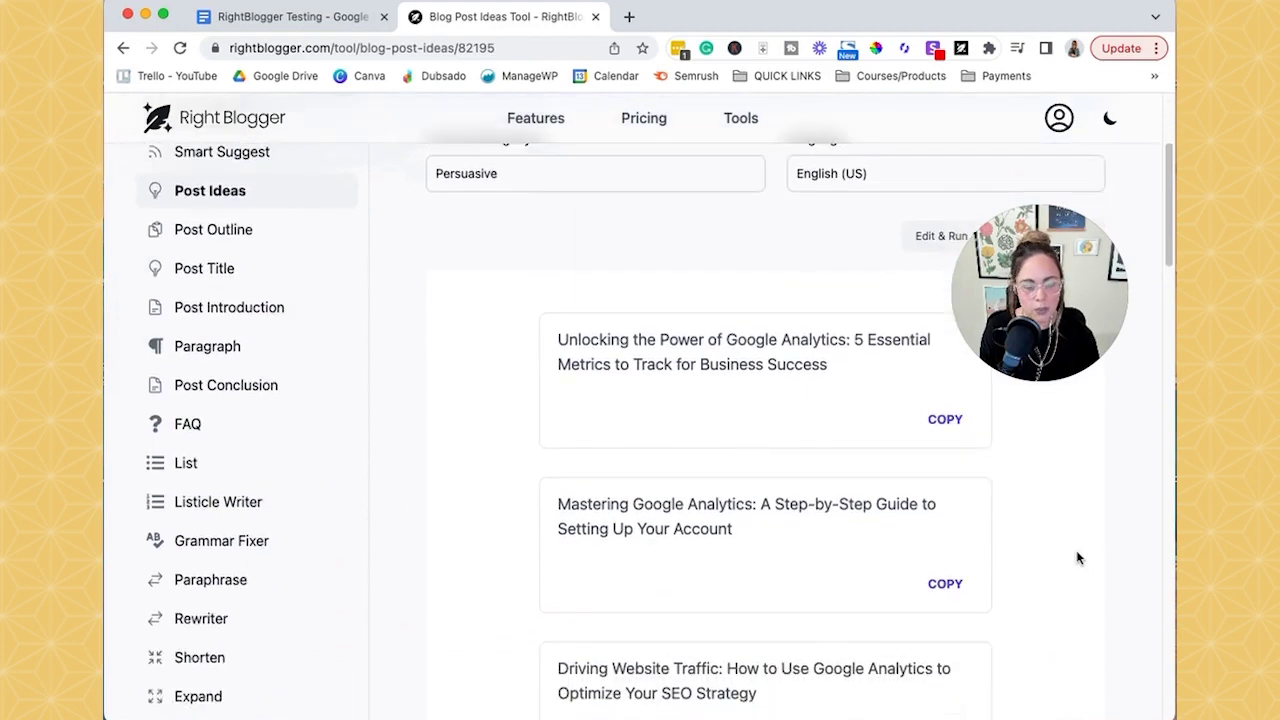
pyautogui.scroll(-5, 1077, 557)
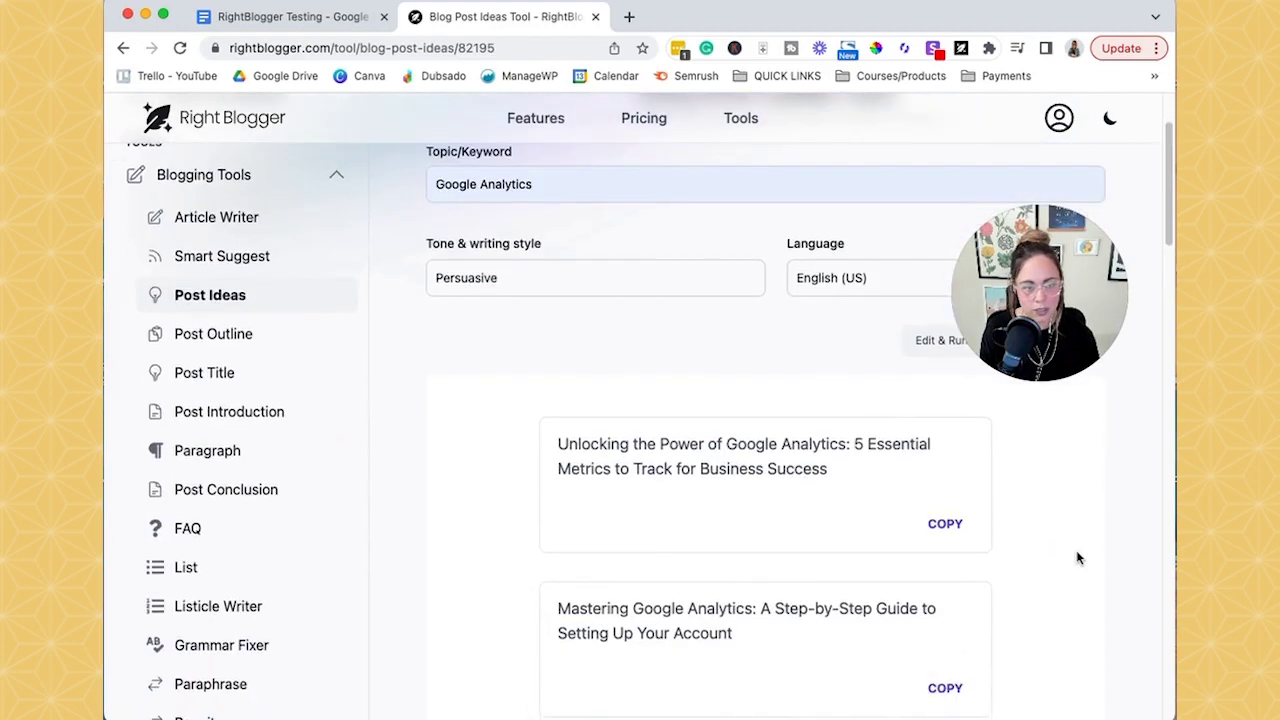
pyautogui.scroll(-8, 1077, 557)
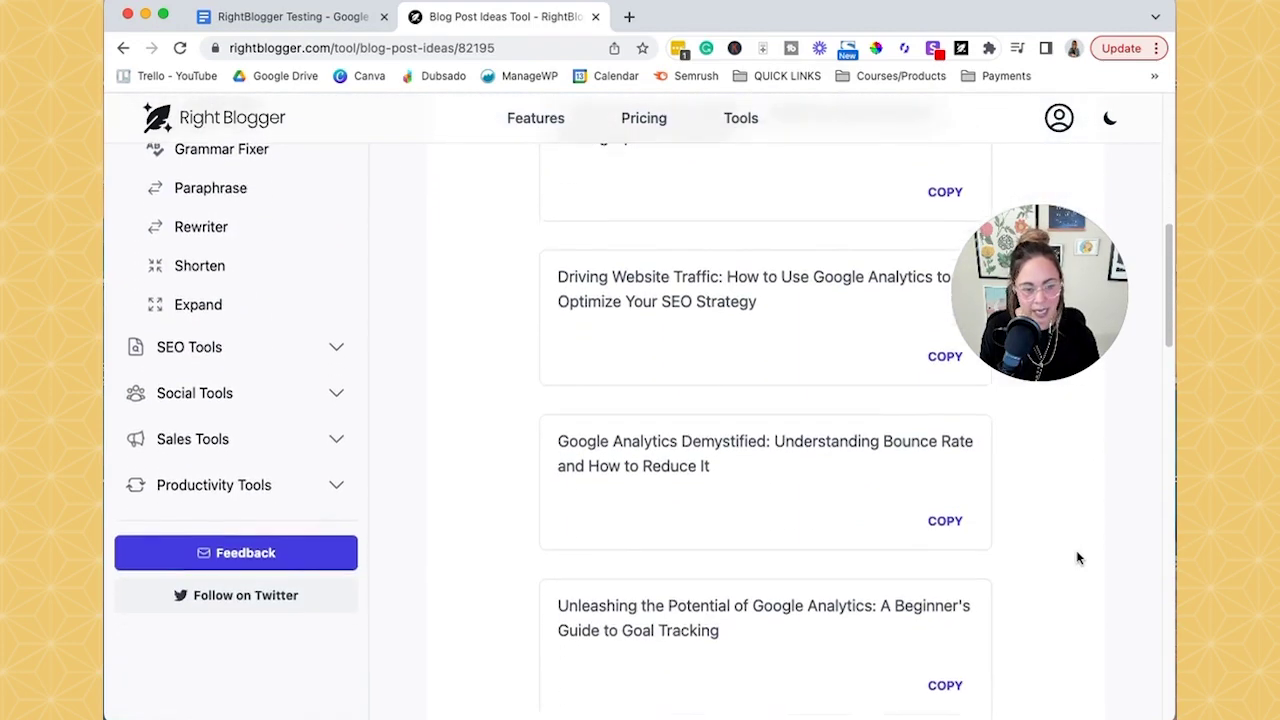
pyautogui.scroll(-10, 1077, 557)
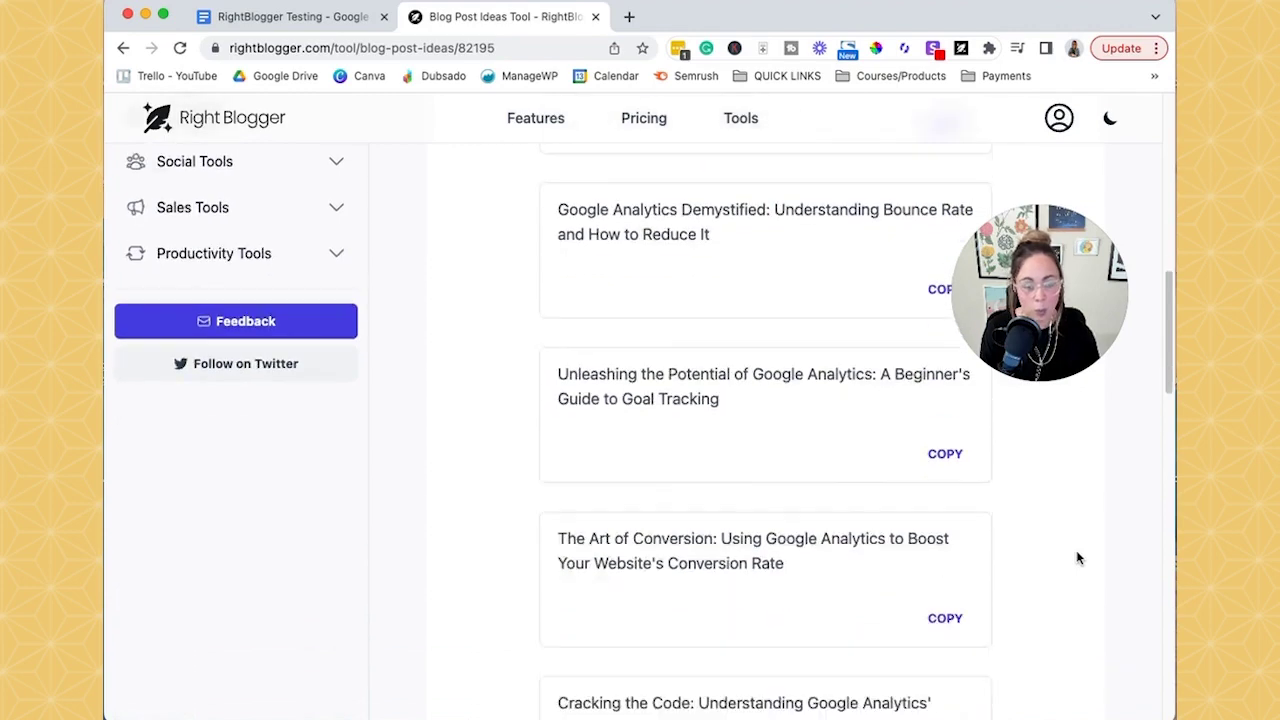
pyautogui.scroll(-4, 1077, 557)
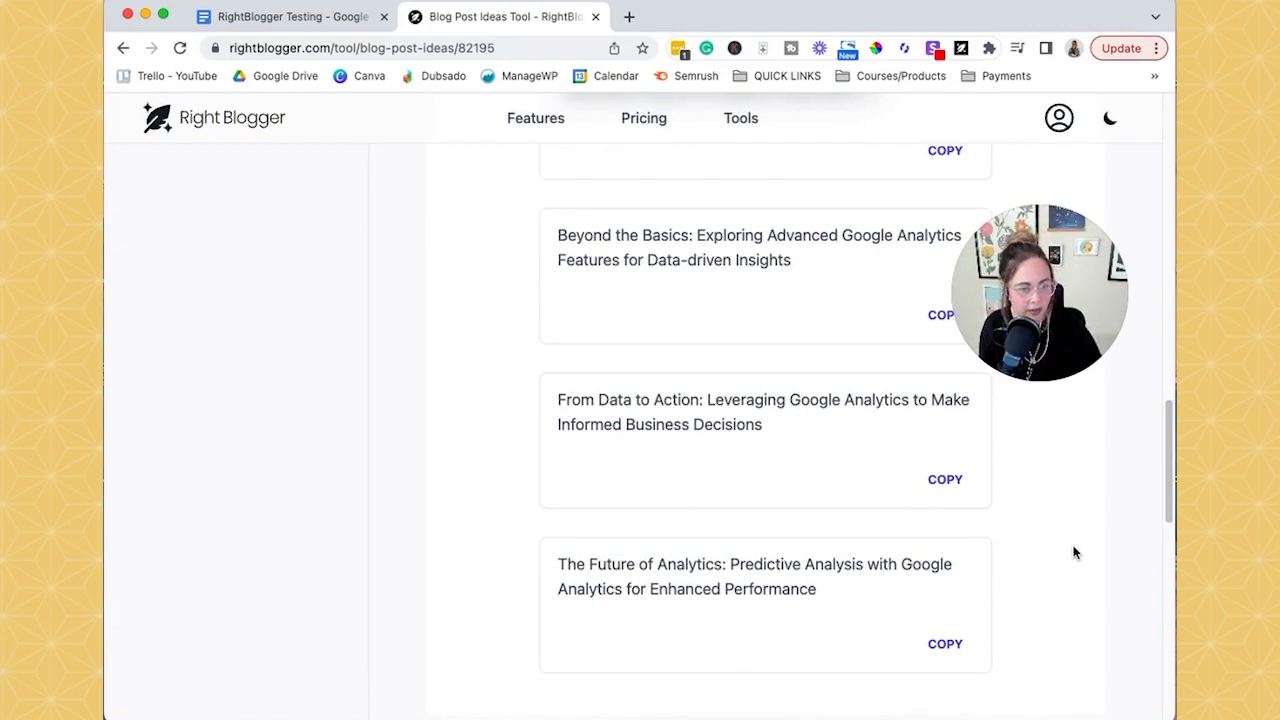
pyautogui.moveTo(626, 428)
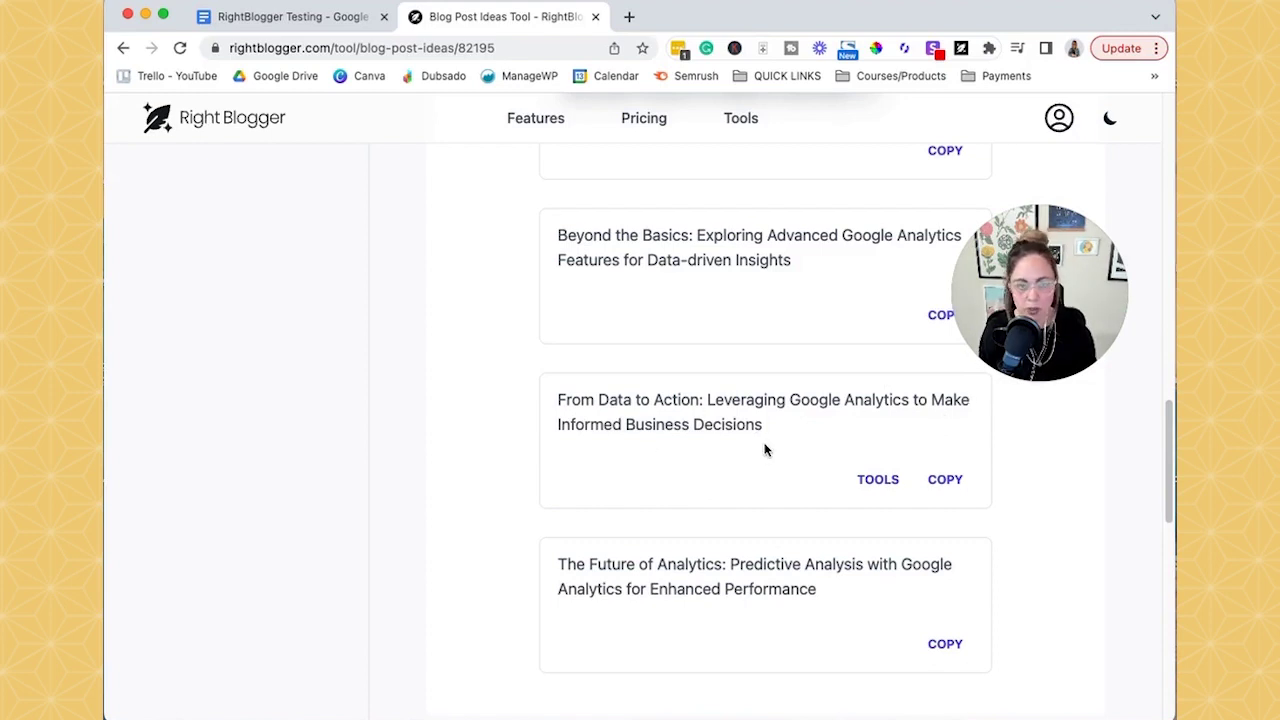
# - Copy the From Data to Action idea and paste it into the Google Doc under 'BLog post ideas:'
pyautogui.click(945, 480)
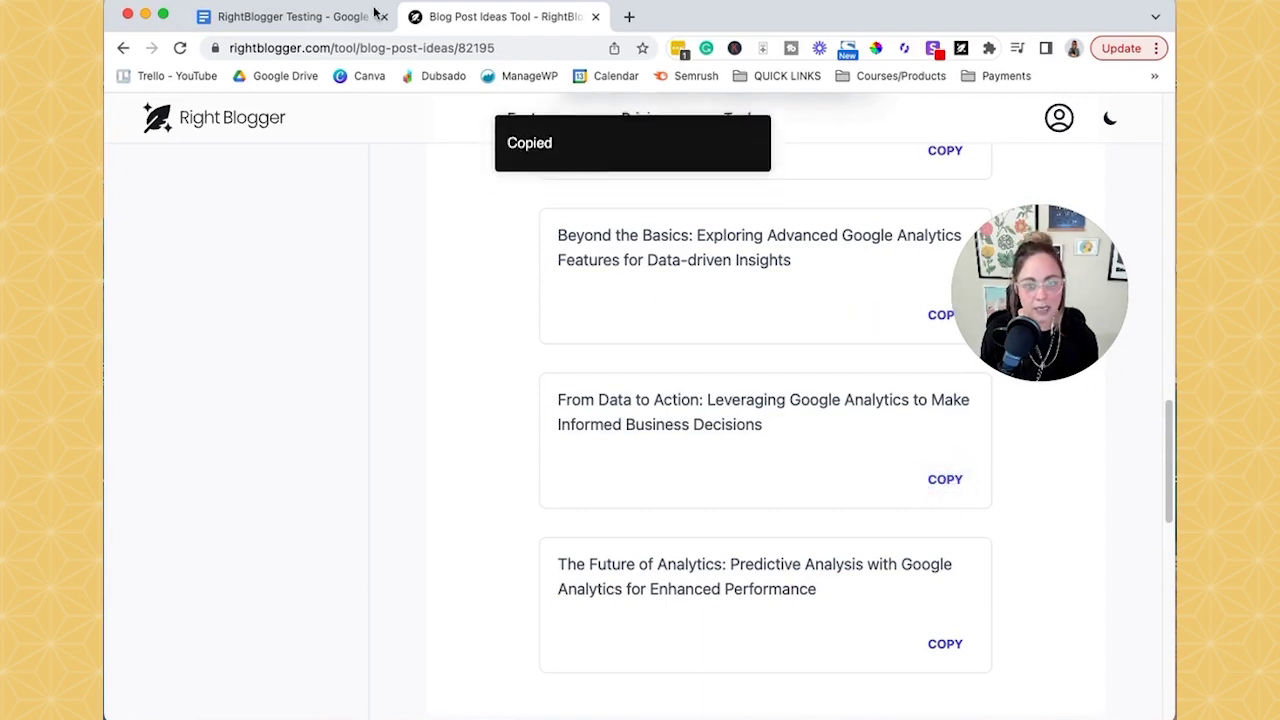
pyautogui.click(288, 20)
pyautogui.click(417, 284)
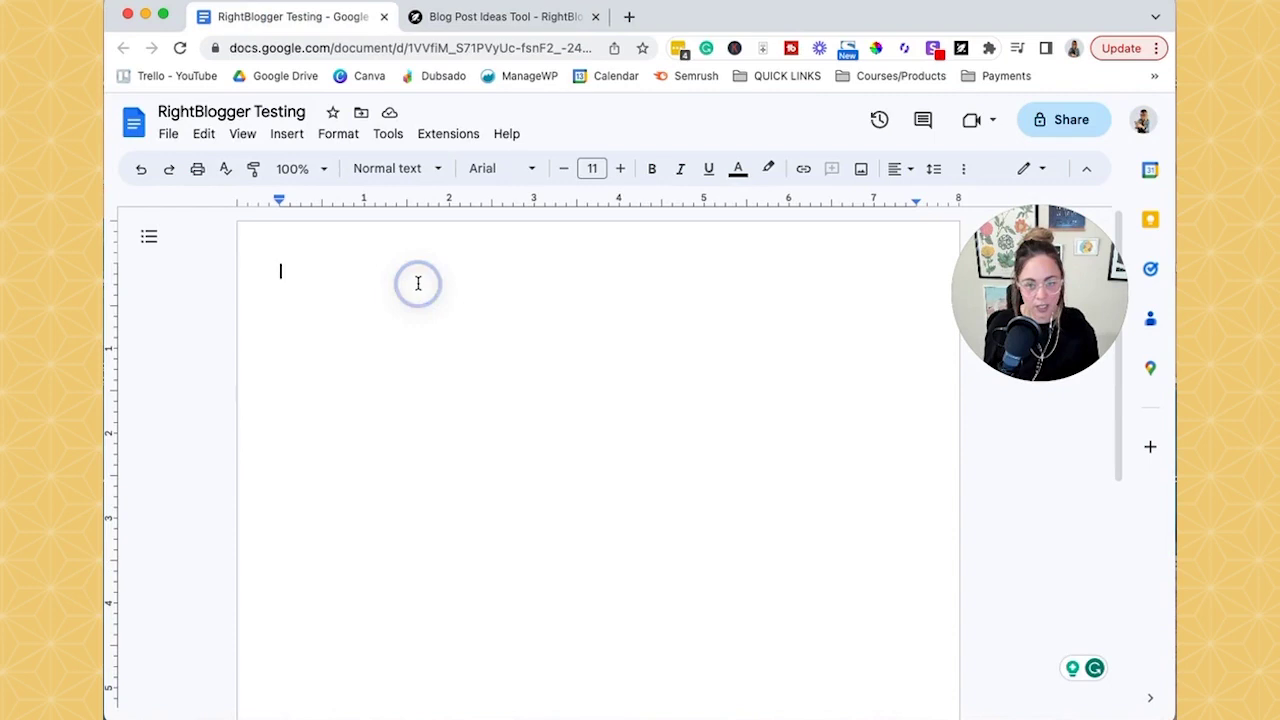
pyautogui.write('BLog')
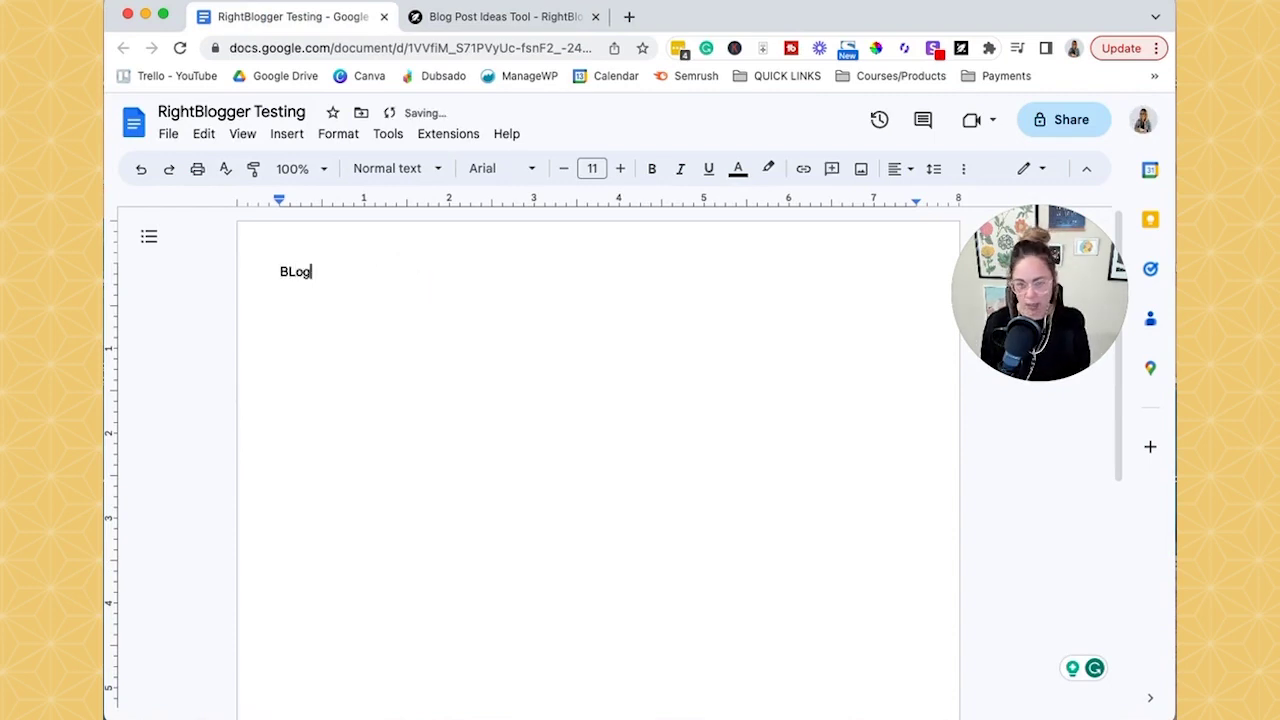
pyautogui.write(' post ideas:')
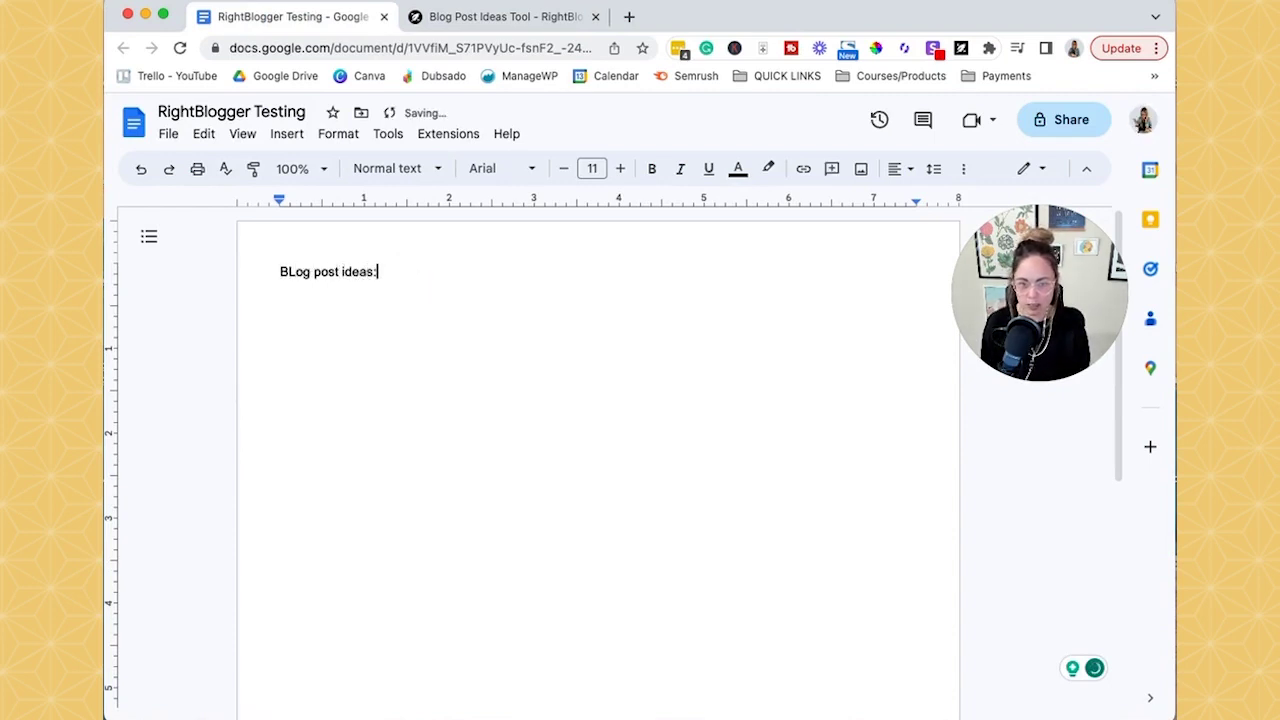
pyautogui.press('Return')
pyautogui.press('super+v')
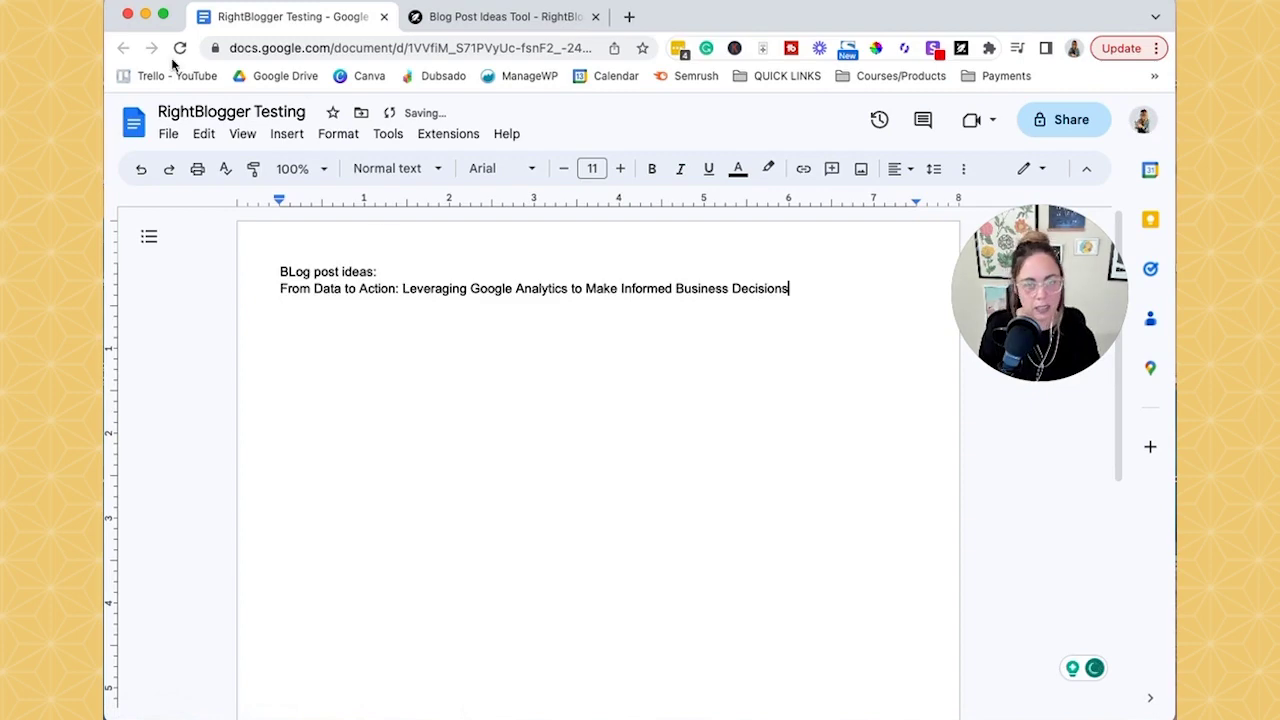
pyautogui.click(543, 18)
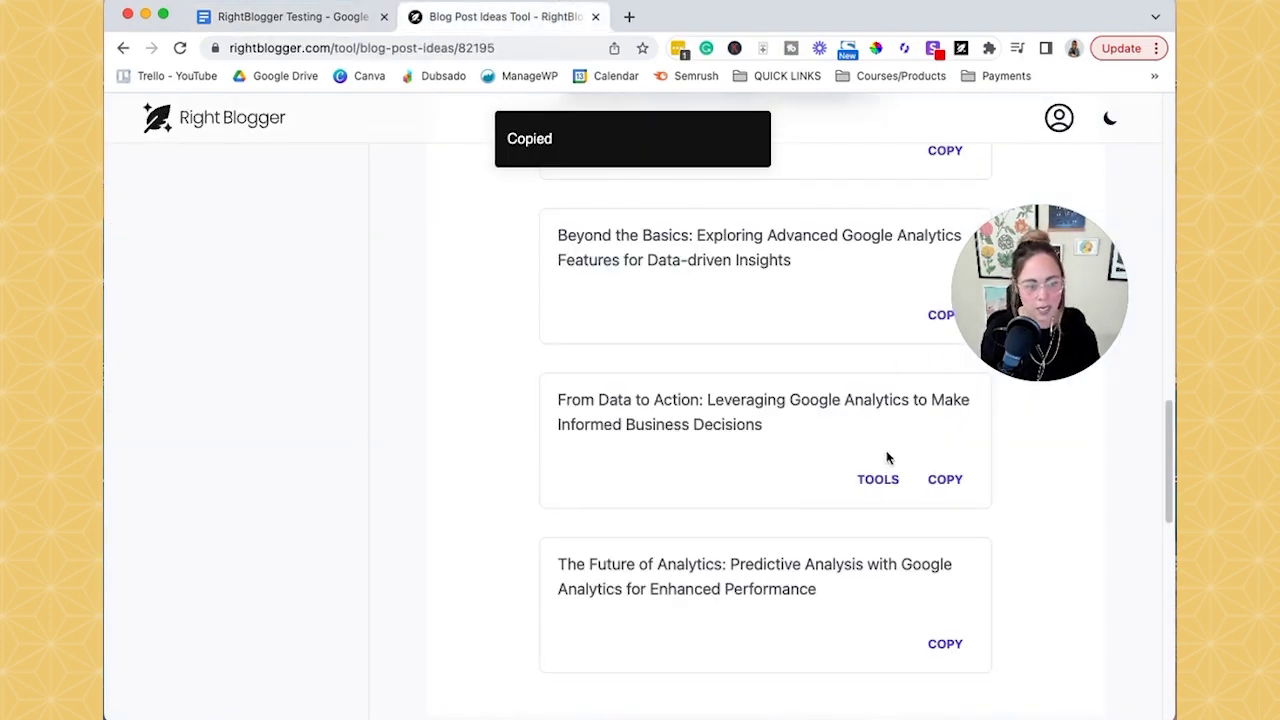
# - Scroll the sidebar and expand Social Tools to reveal YouTube Video Description
pyautogui.scroll(12, 900, 578)
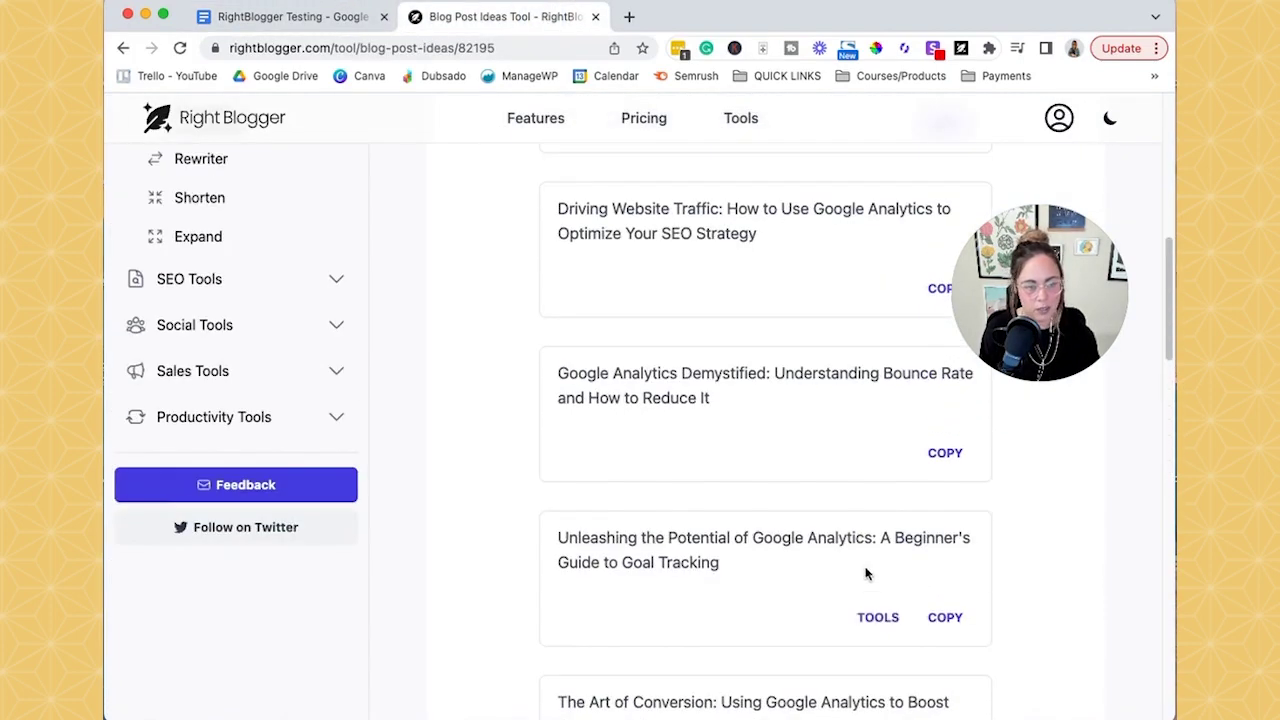
pyautogui.scroll(3, 866, 573)
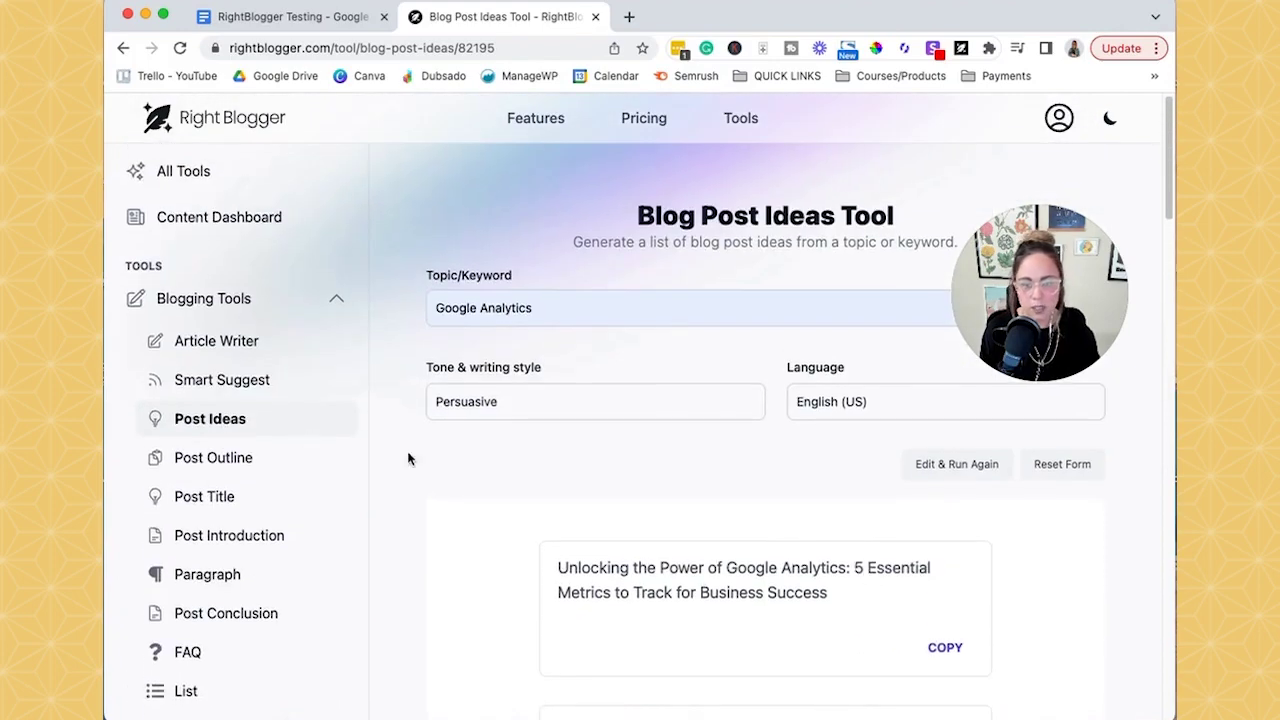
pyautogui.scroll(-3, 428, 457)
pyautogui.scroll(-3, 428, 457)
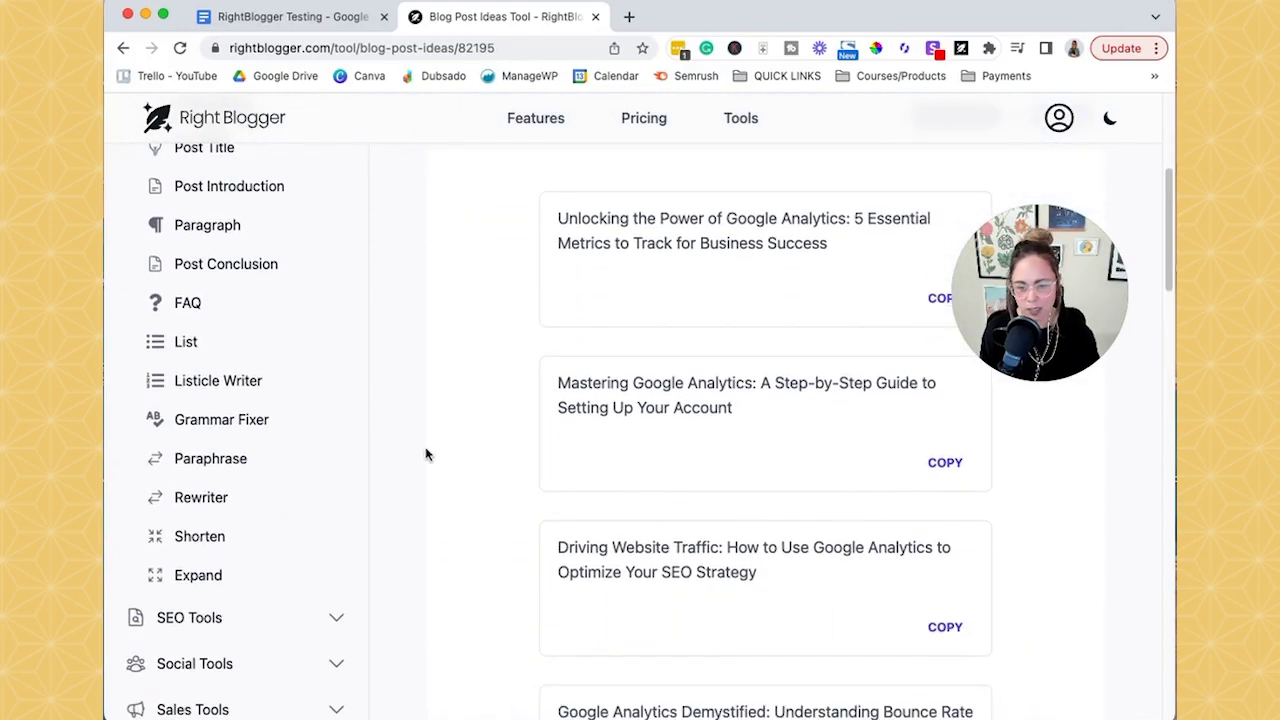
pyautogui.scroll(-3, 428, 457)
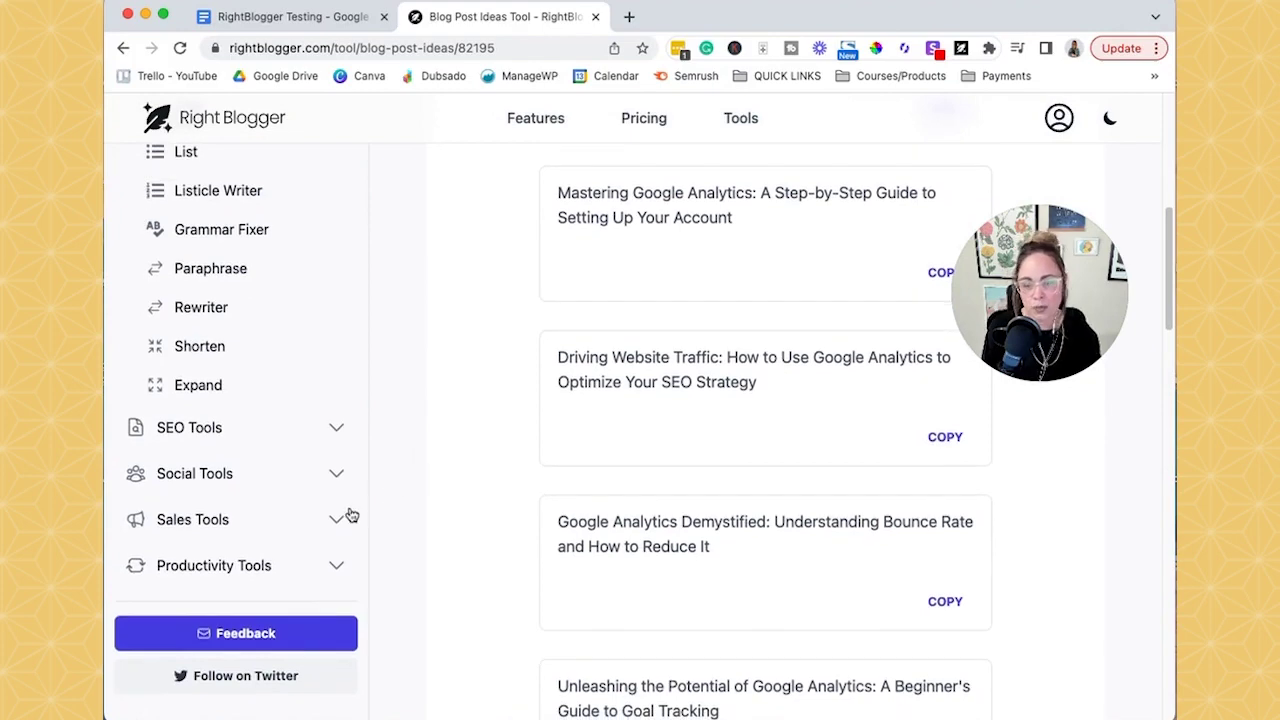
pyautogui.click(332, 473)
pyautogui.scroll(-1, 352, 478)
pyautogui.scroll(-1, 352, 478)
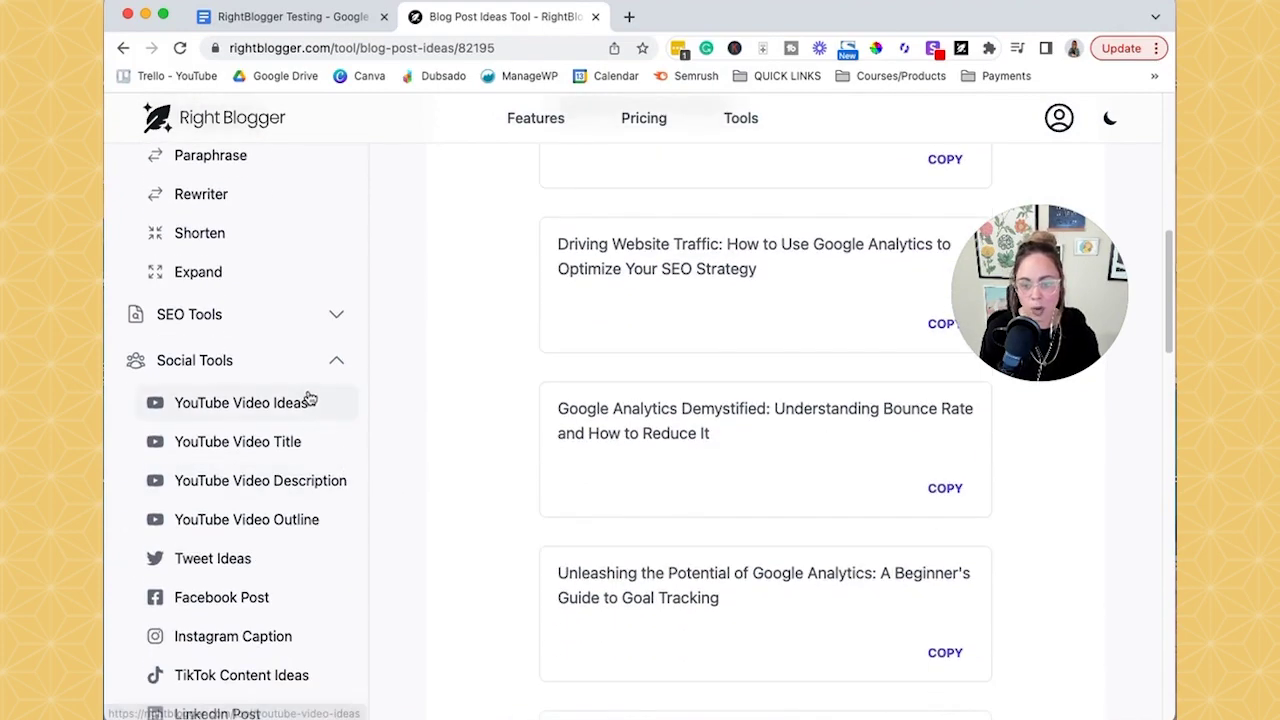
# - Open YouTube Video Description and pick 'SEMRush Keyword Research for Beginners' as the video topic
pyautogui.click(293, 490)
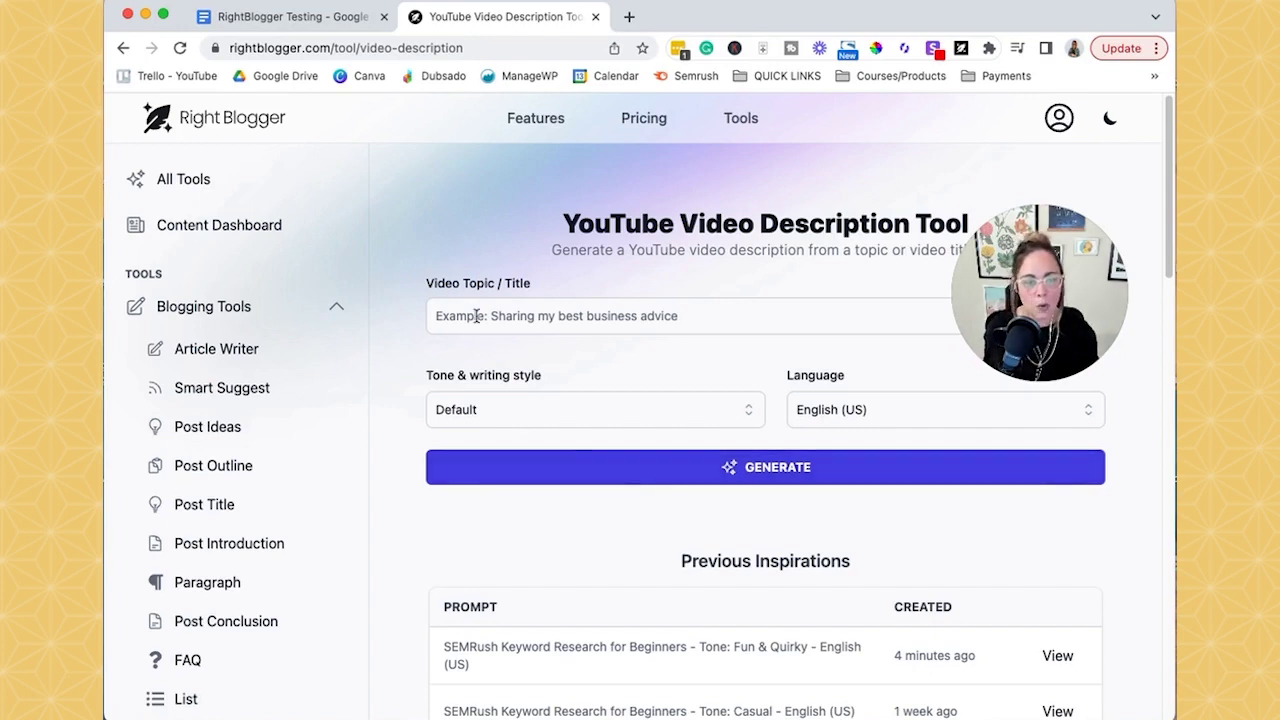
pyautogui.scroll(-3, 743, 509)
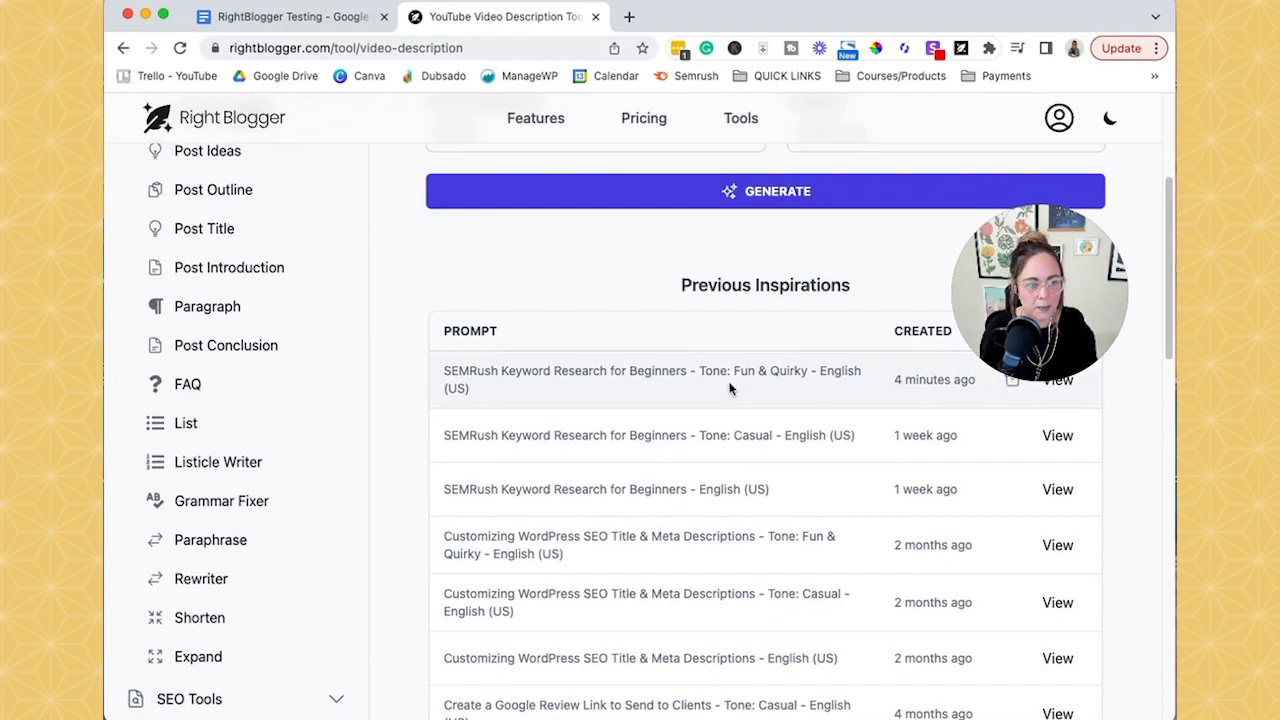
pyautogui.scroll(3, 700, 617)
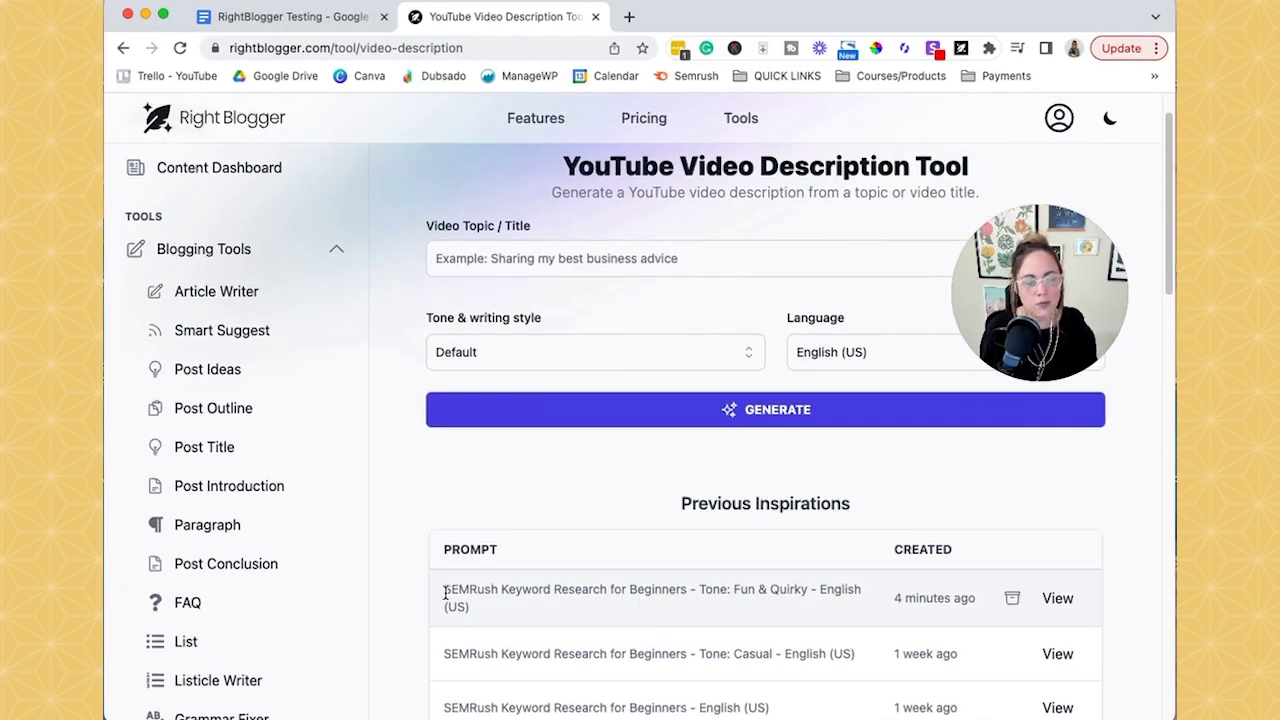
pyautogui.click(634, 264)
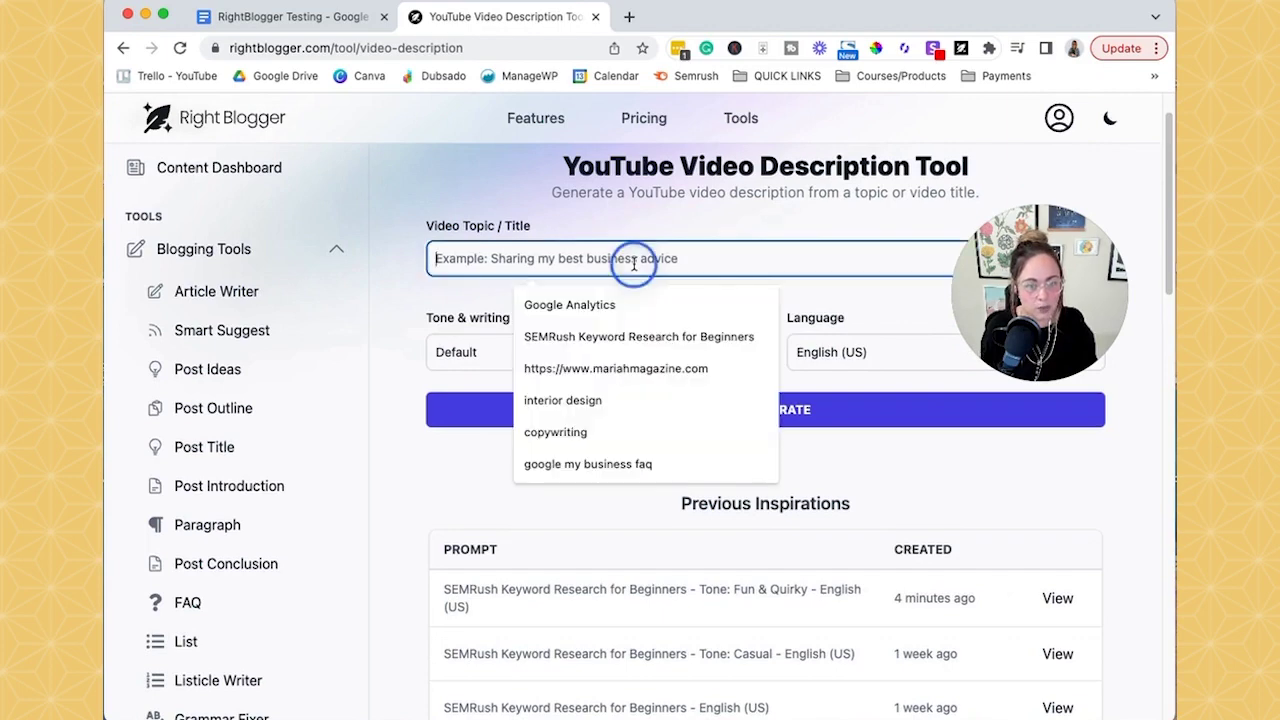
pyautogui.click(640, 336)
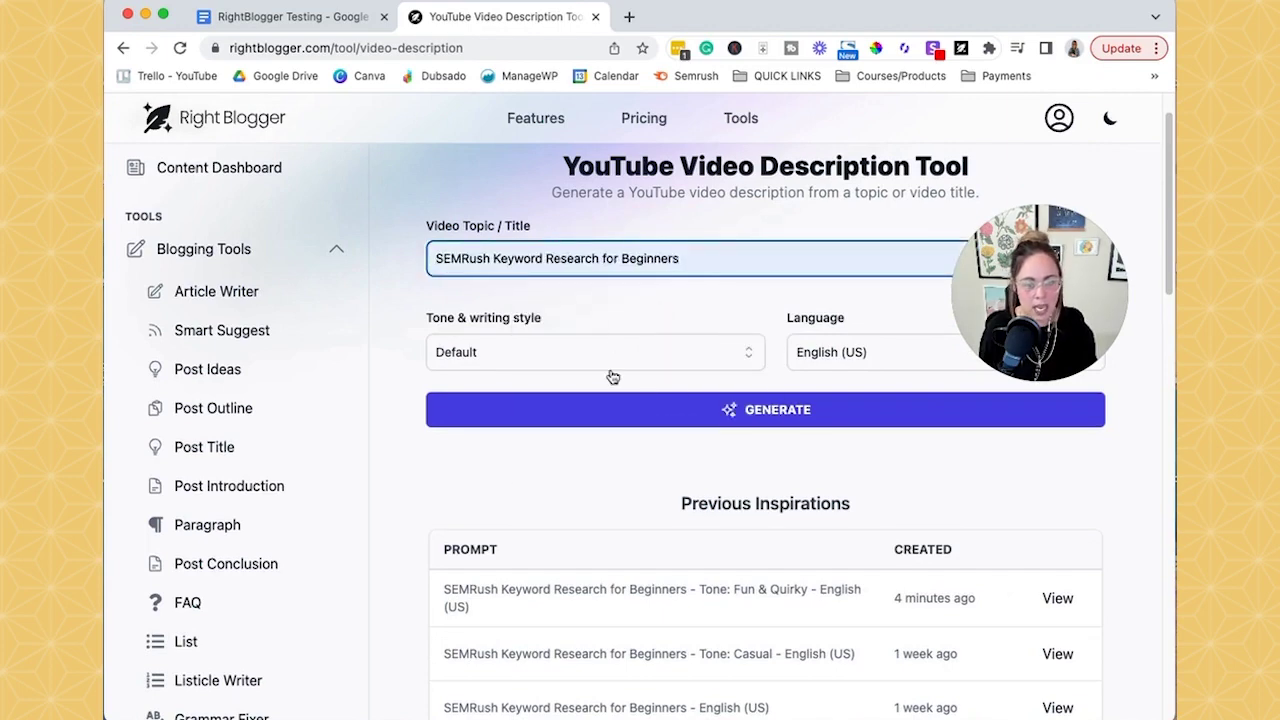
# - Set the tone to Excited and generate the video description
pyautogui.click(609, 354)
pyautogui.scroll(2, 663, 486)
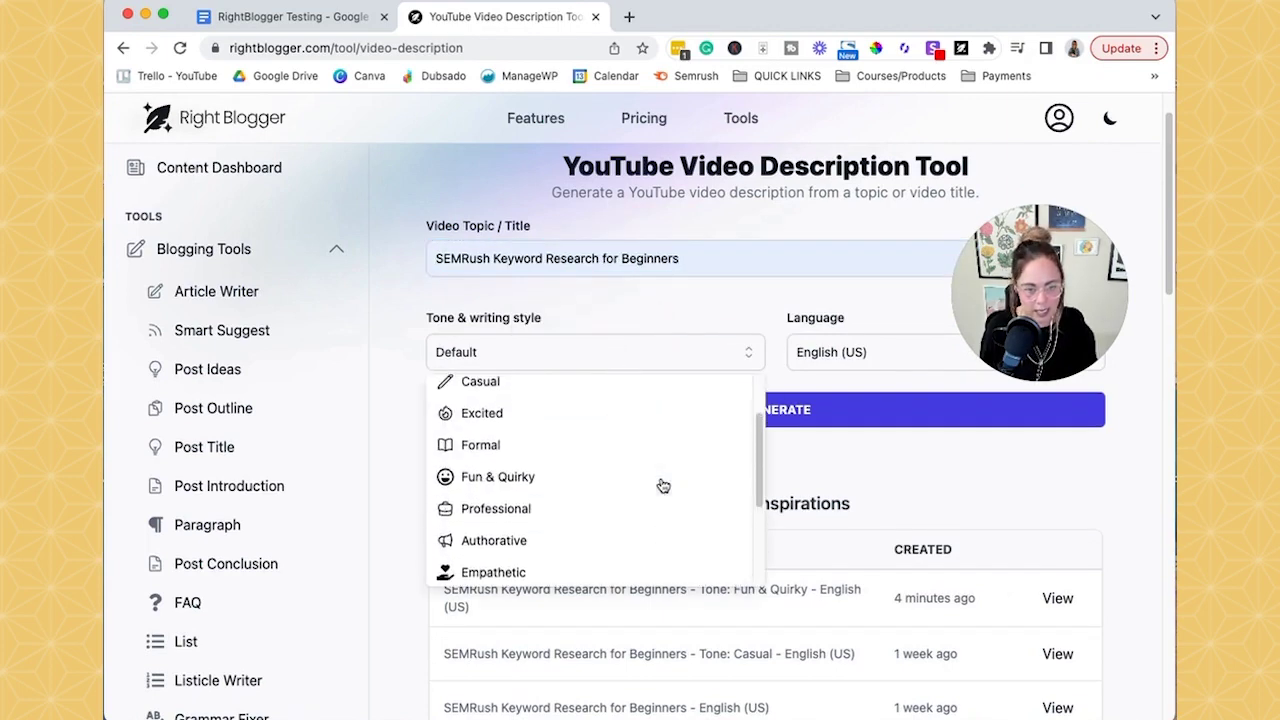
pyautogui.scroll(3, 660, 480)
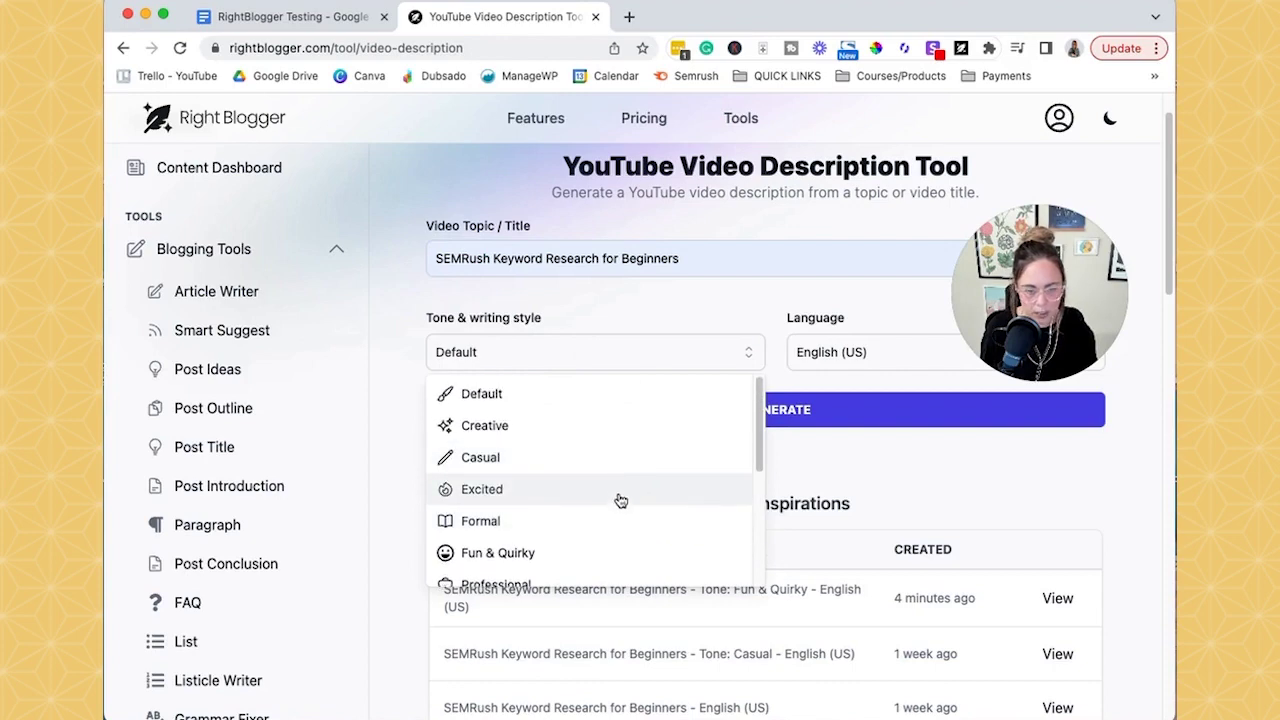
pyautogui.click(620, 490)
pyautogui.click(798, 414)
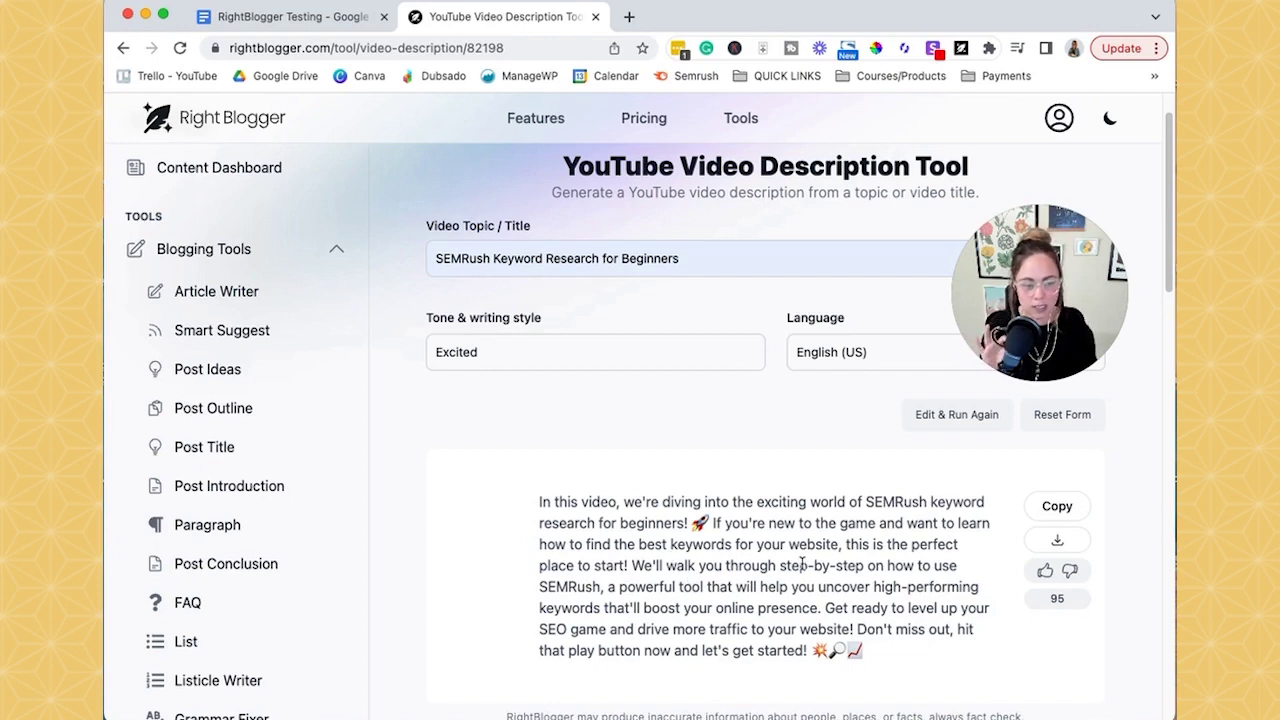
pyautogui.moveTo(631, 566); pyautogui.dragTo(842, 588)
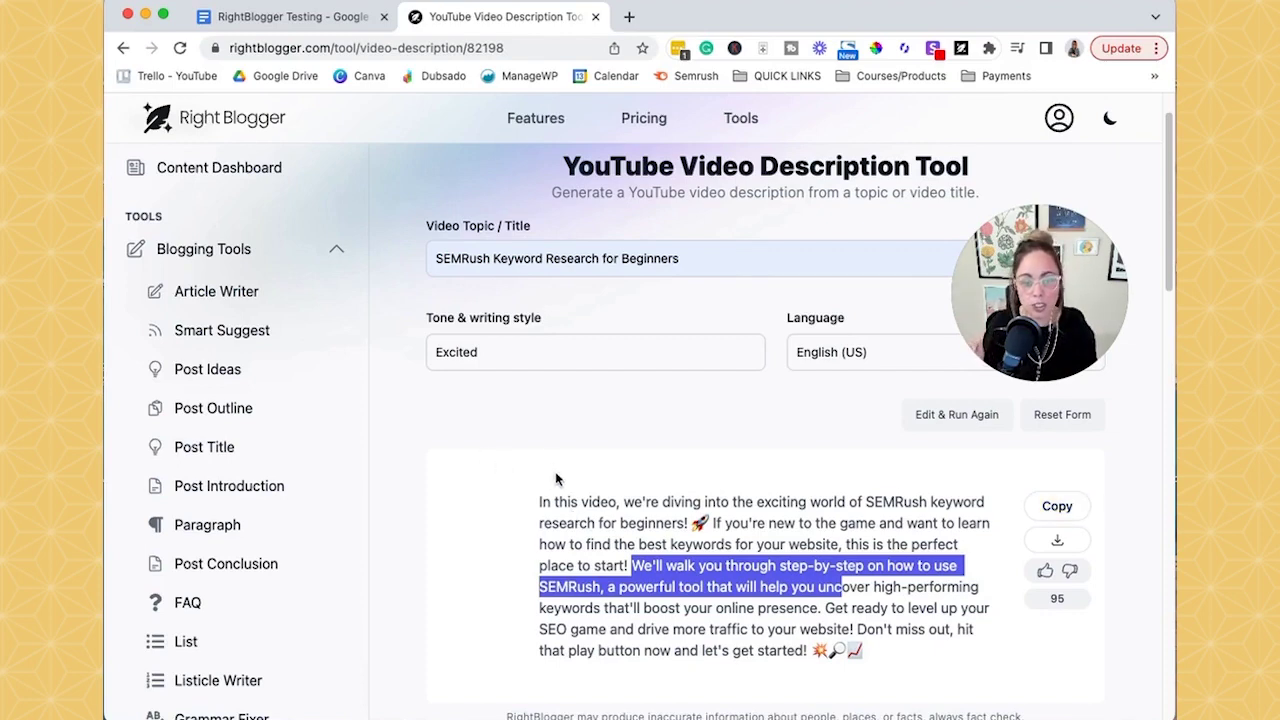
pyautogui.click(703, 496)
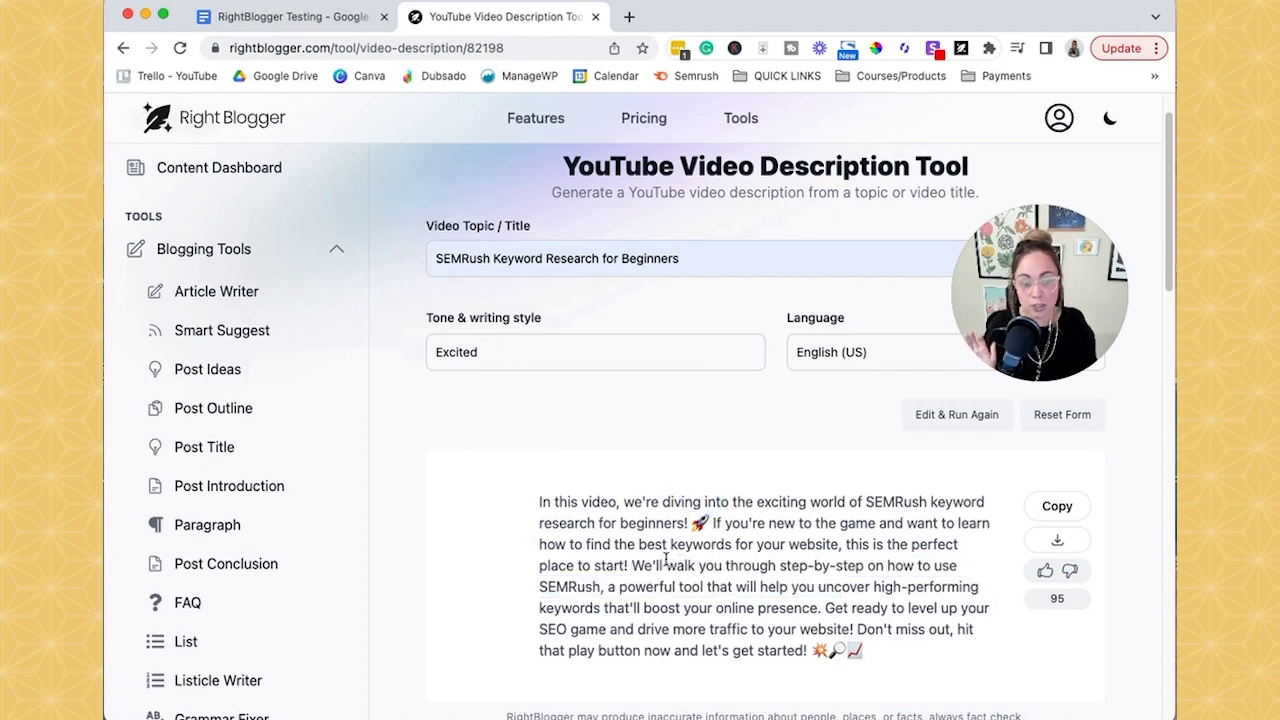
pyautogui.moveTo(655, 565); pyautogui.dragTo(632, 565)
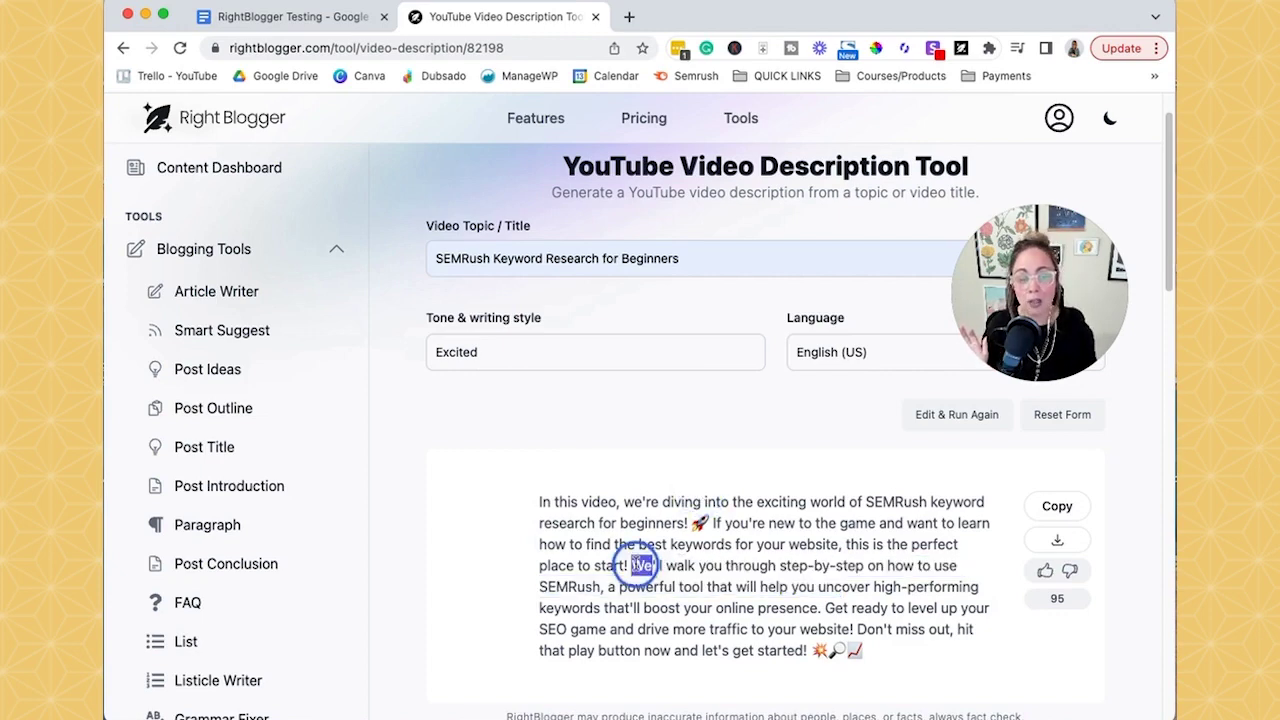
pyautogui.click(760, 448)
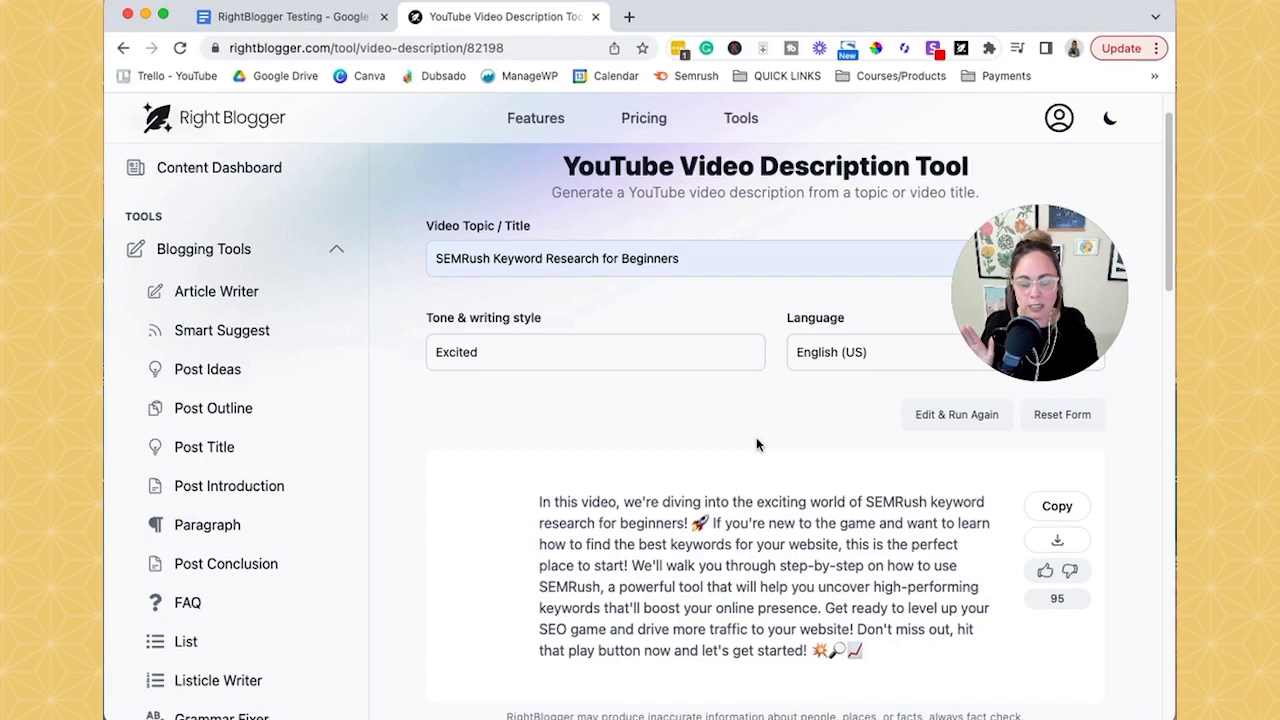
pyautogui.scroll(-1, 500, 550)
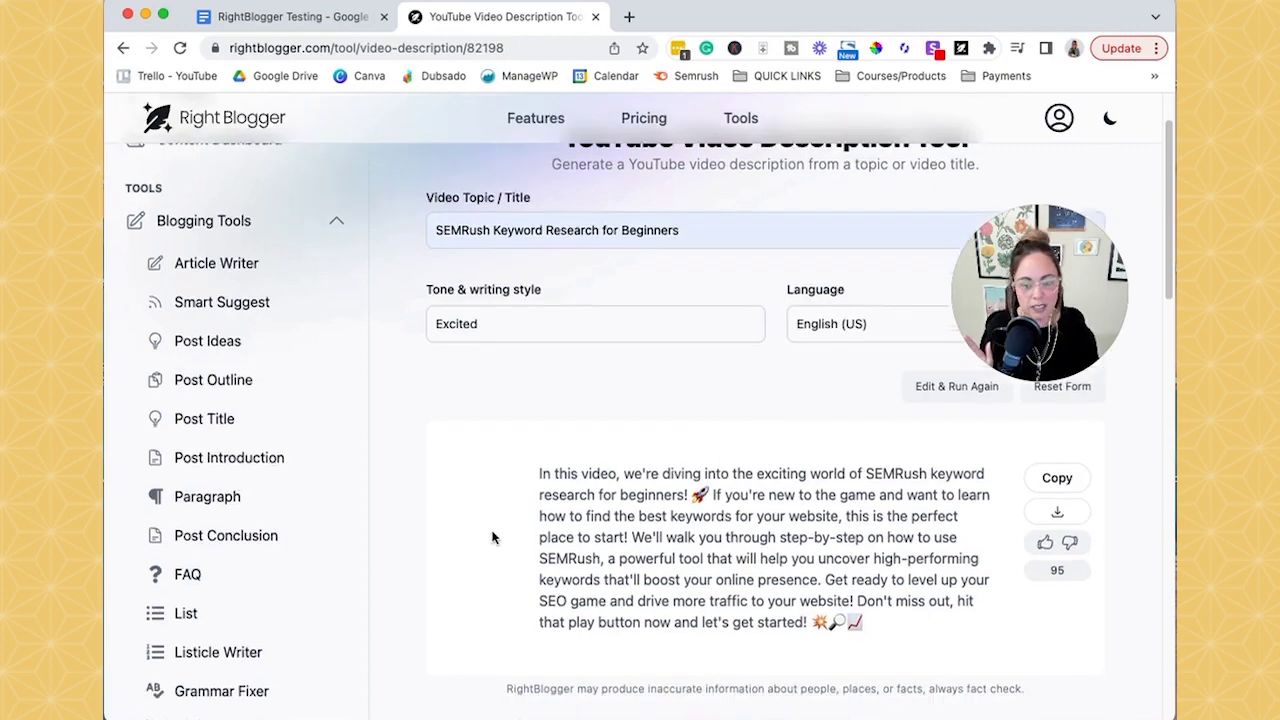
pyautogui.scroll(-15, 440, 535)
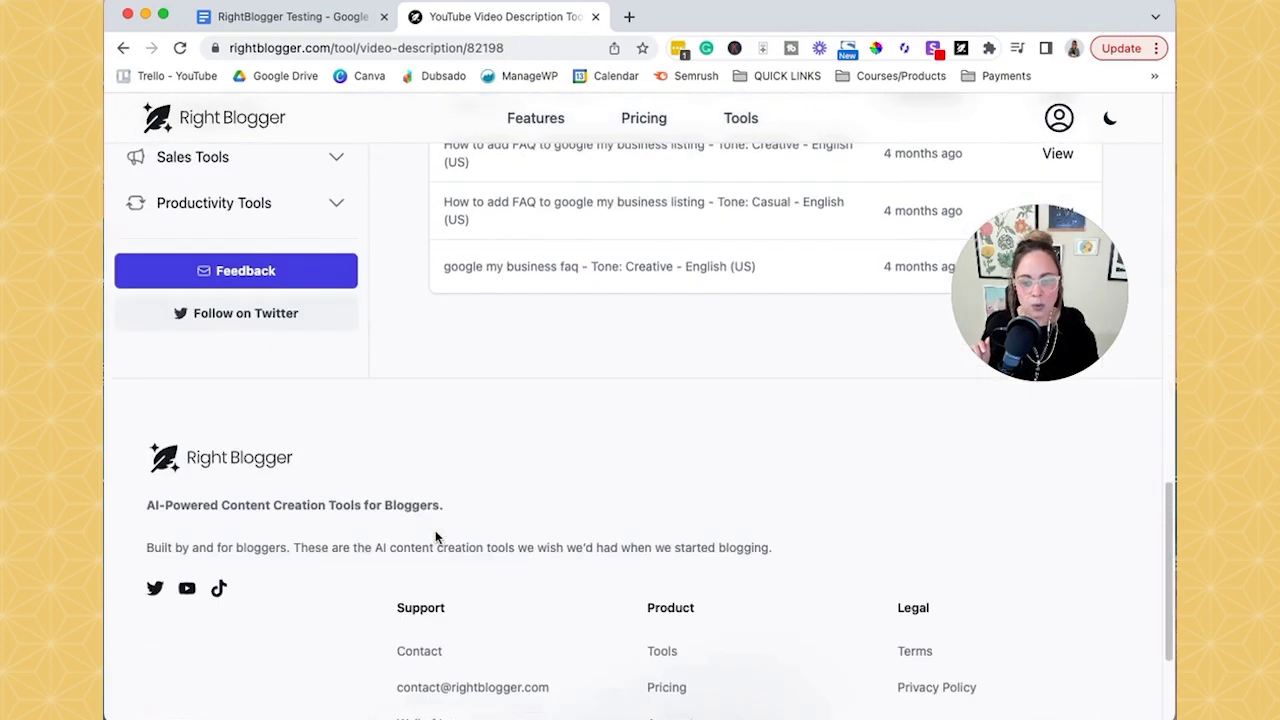
pyautogui.scroll(3, 435, 537)
pyautogui.click(262, 398)
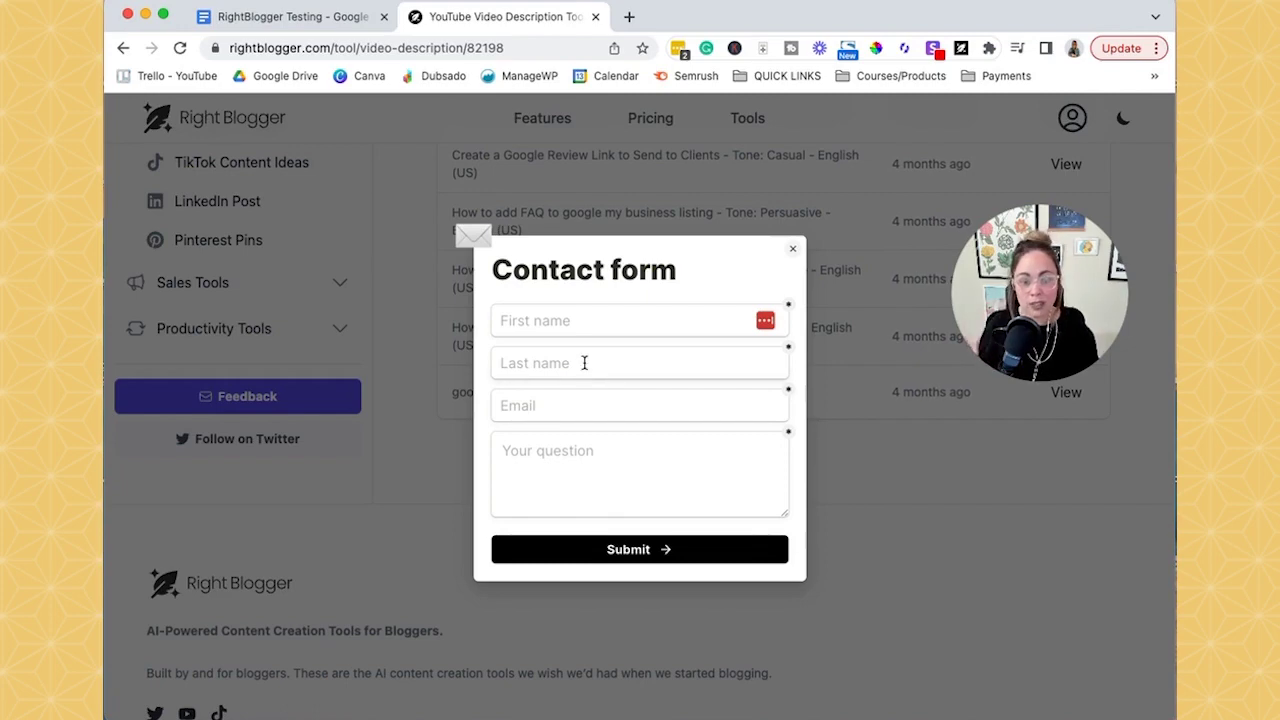
pyautogui.click(648, 463)
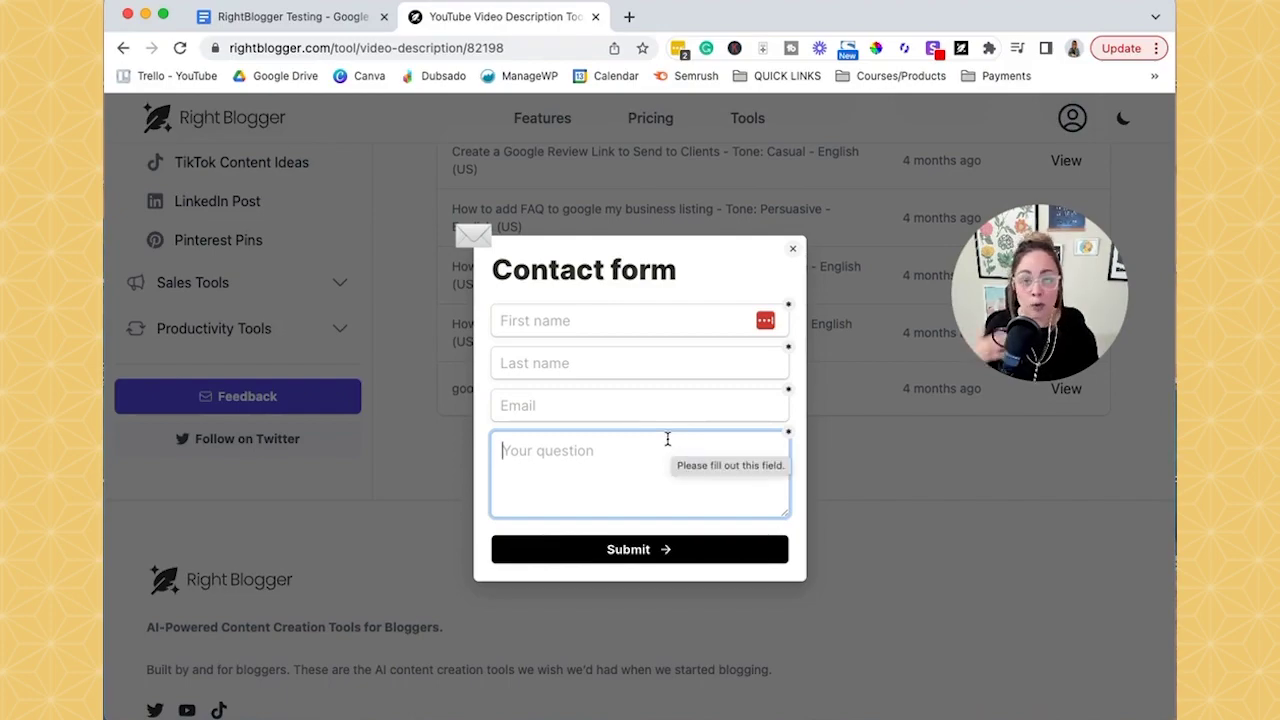
pyautogui.click(792, 249)
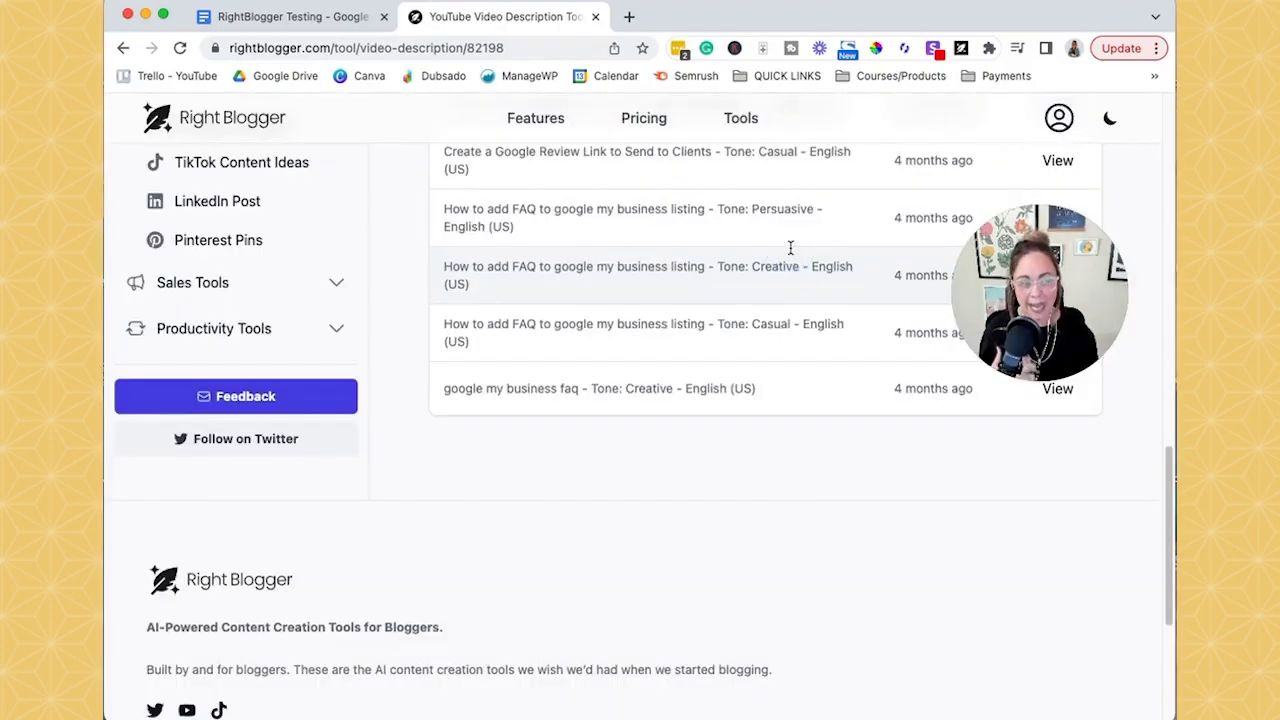
pyautogui.scroll(5, 765, 462)
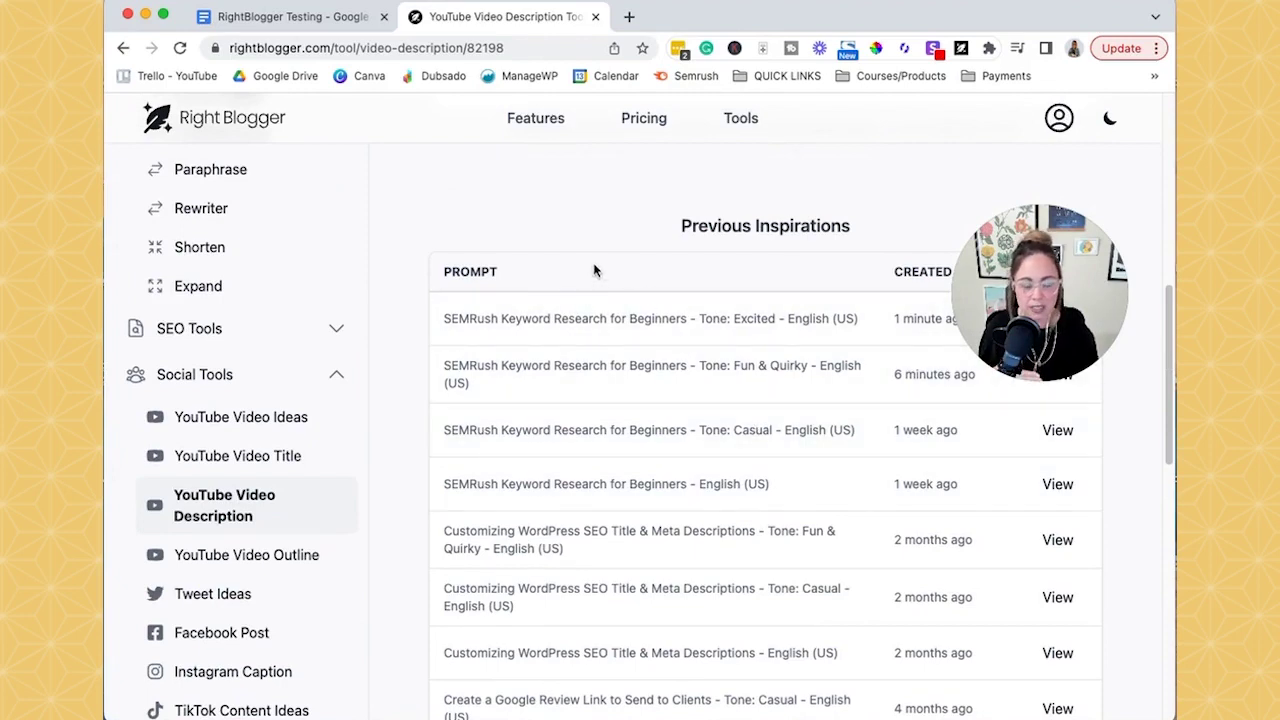
# - Expand the Sales Tools and Productivity Tools categories in the sidebar, then scroll back to the top
pyautogui.scroll(2, 594, 270)
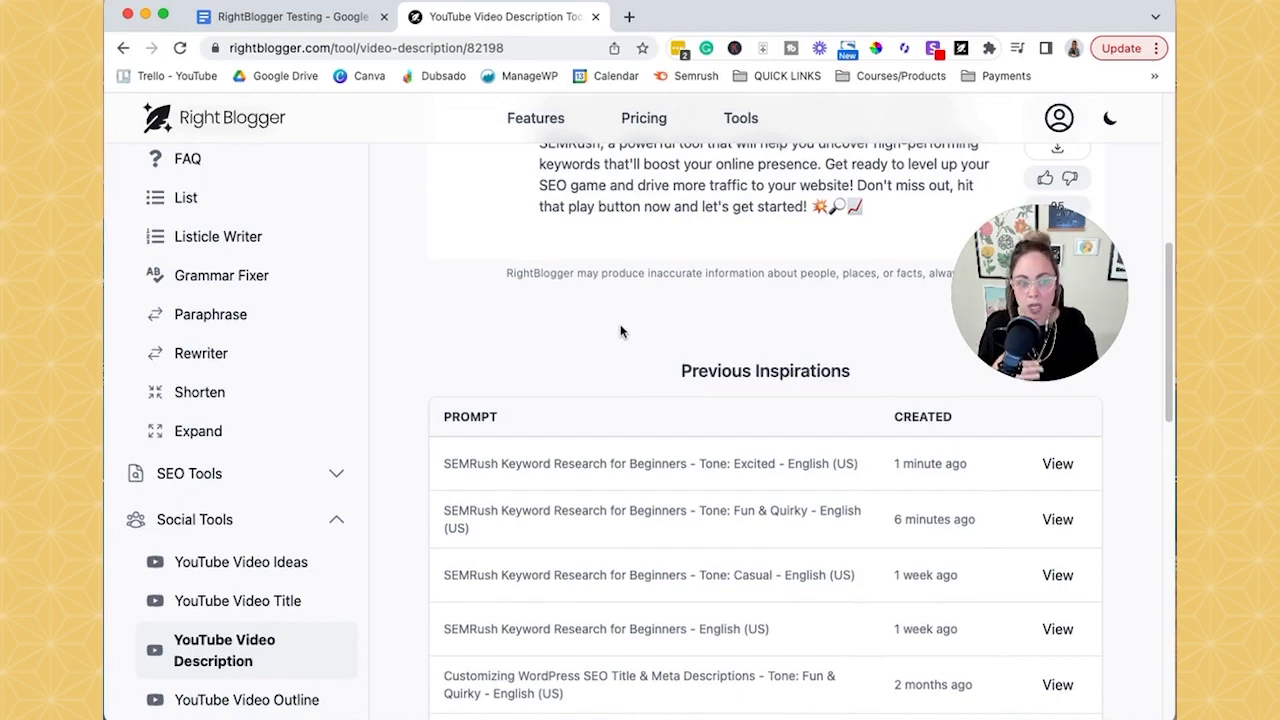
pyautogui.scroll(3, 616, 337)
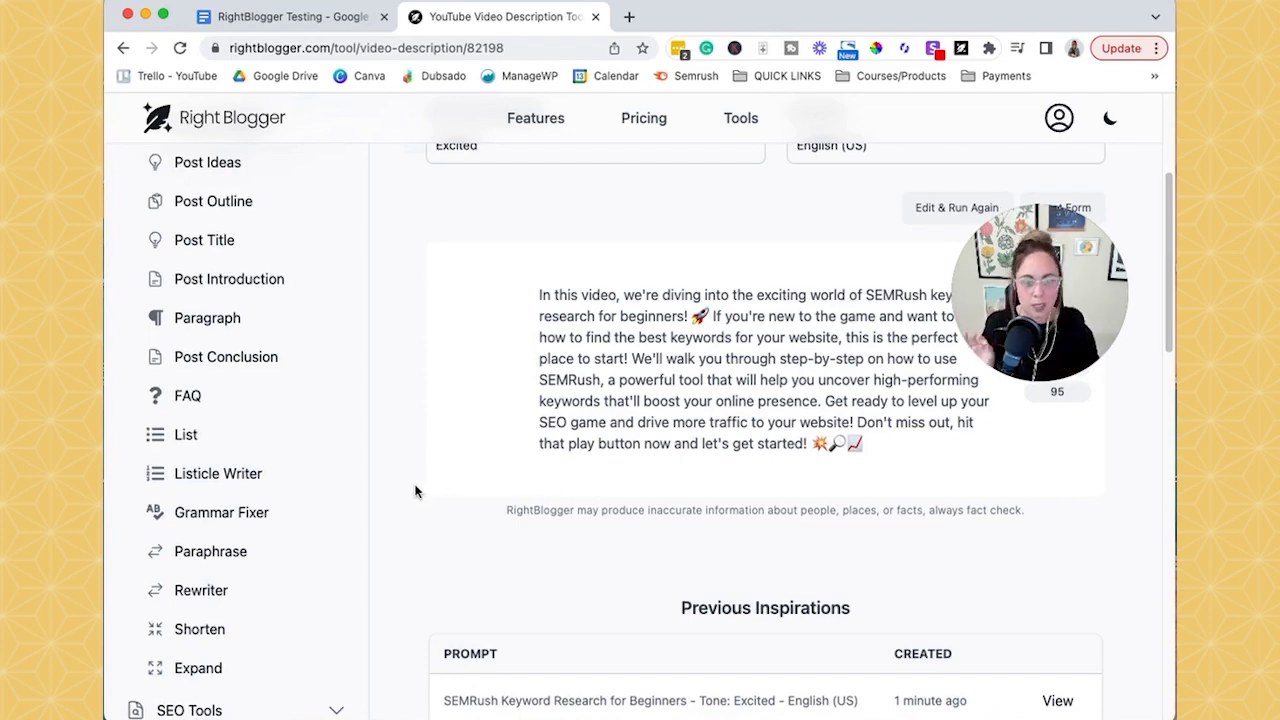
pyautogui.scroll(-5, 410, 492)
pyautogui.scroll(-4, 410, 492)
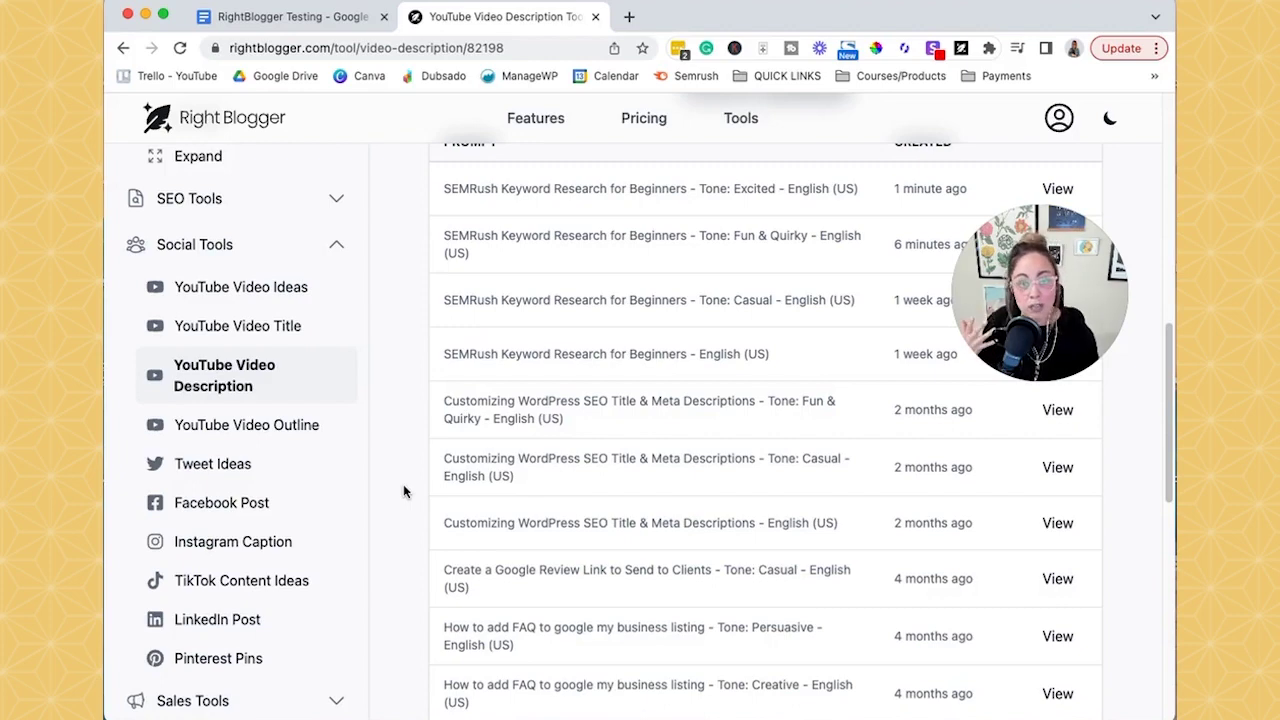
pyautogui.scroll(-2, 404, 491)
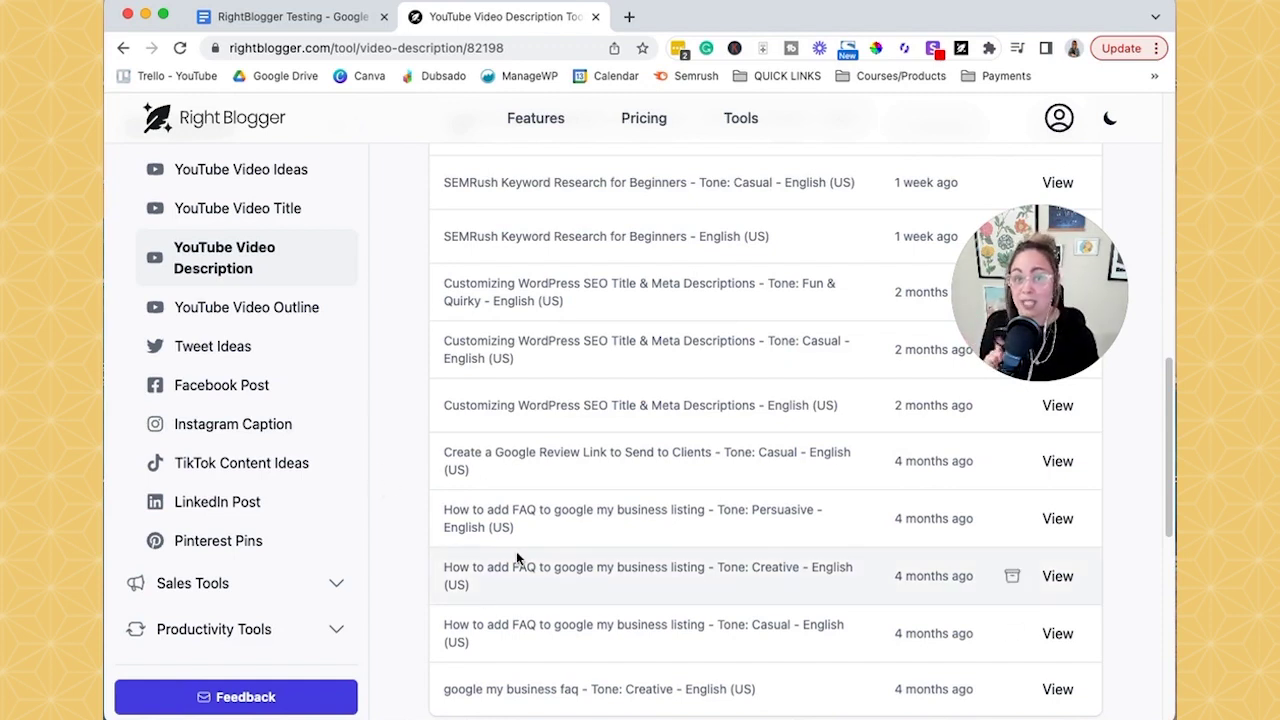
pyautogui.scroll(-1, 786, 503)
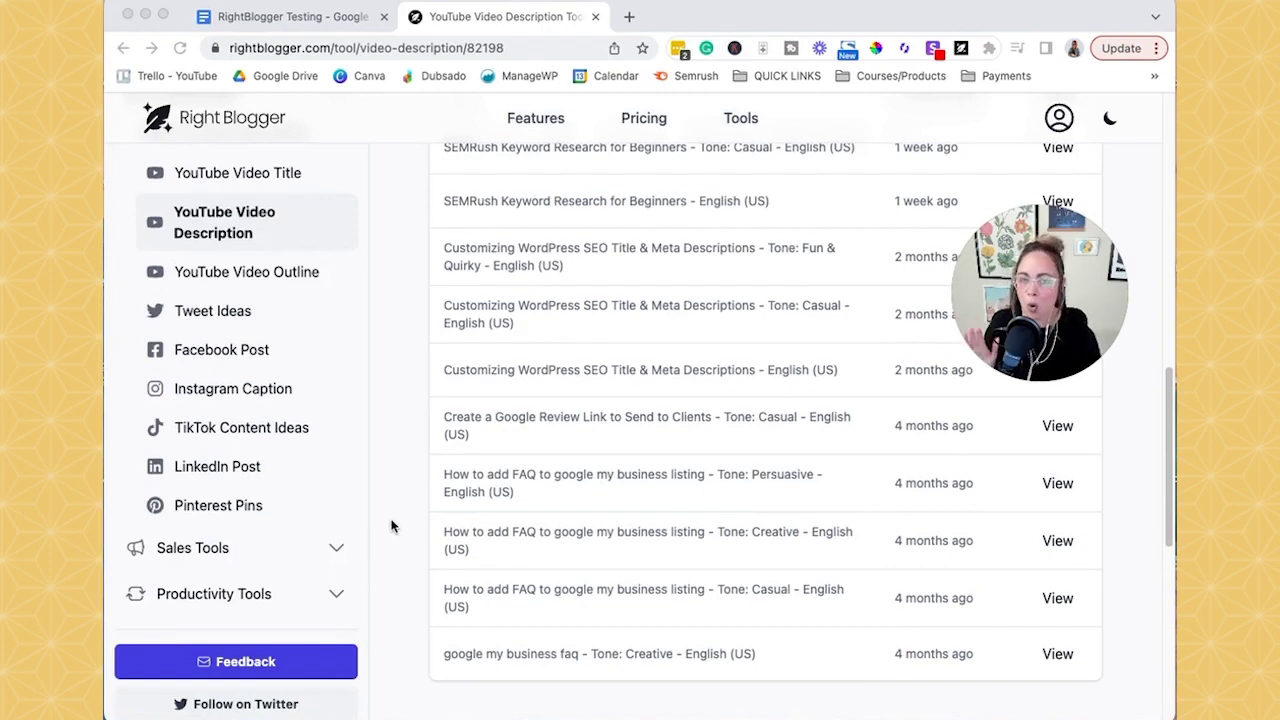
pyautogui.click(325, 550)
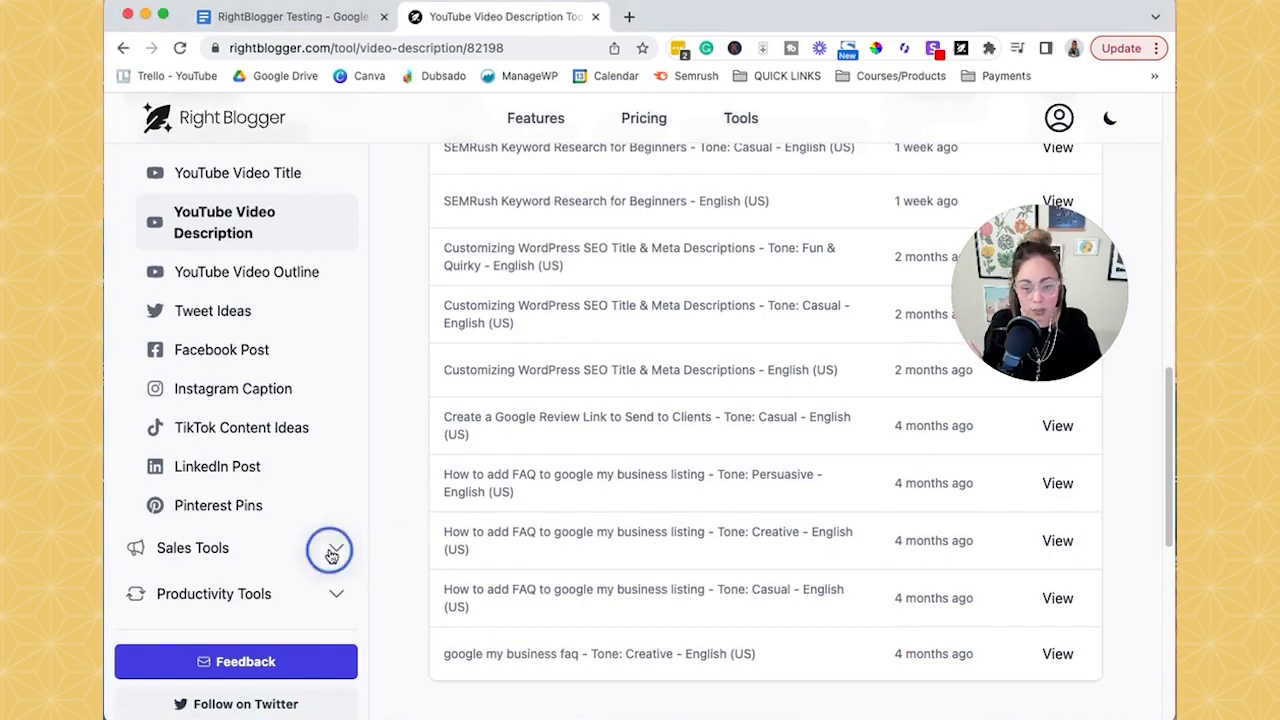
pyautogui.scroll(-5, 334, 560)
pyautogui.click(334, 589)
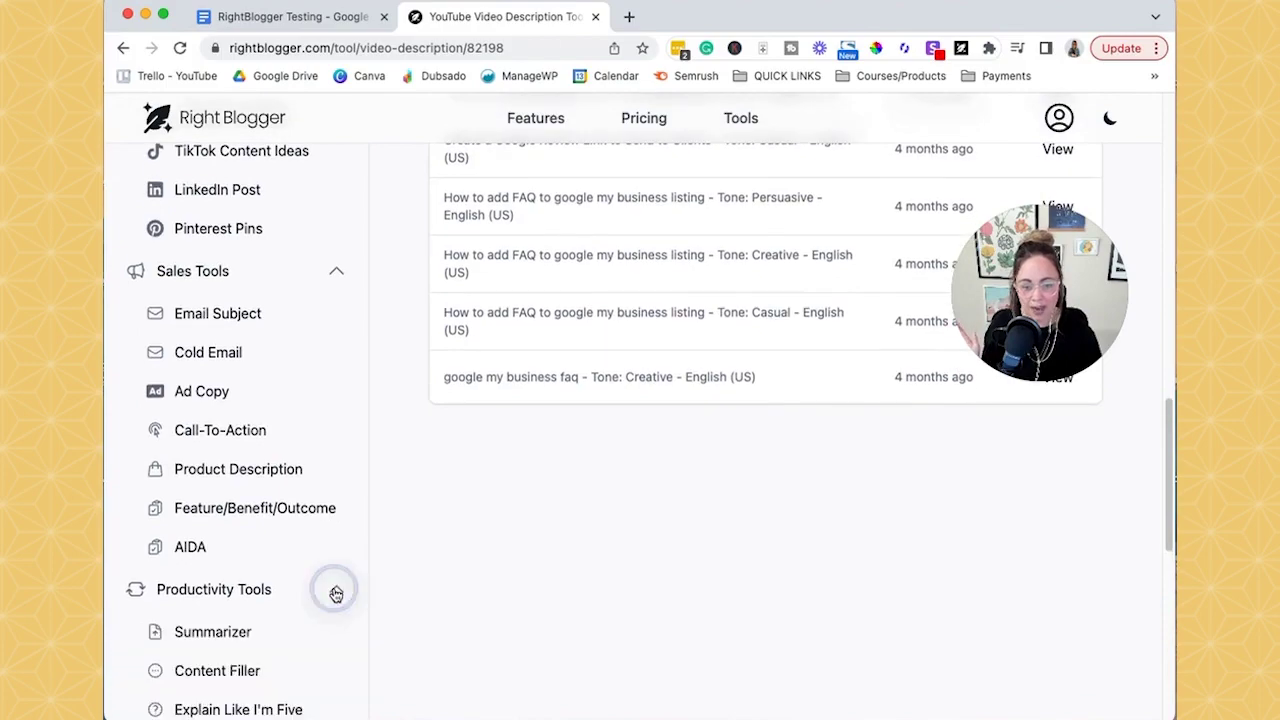
pyautogui.scroll(-1, 335, 588)
pyautogui.scroll(-1, 334, 588)
pyautogui.scroll(10, 333, 587)
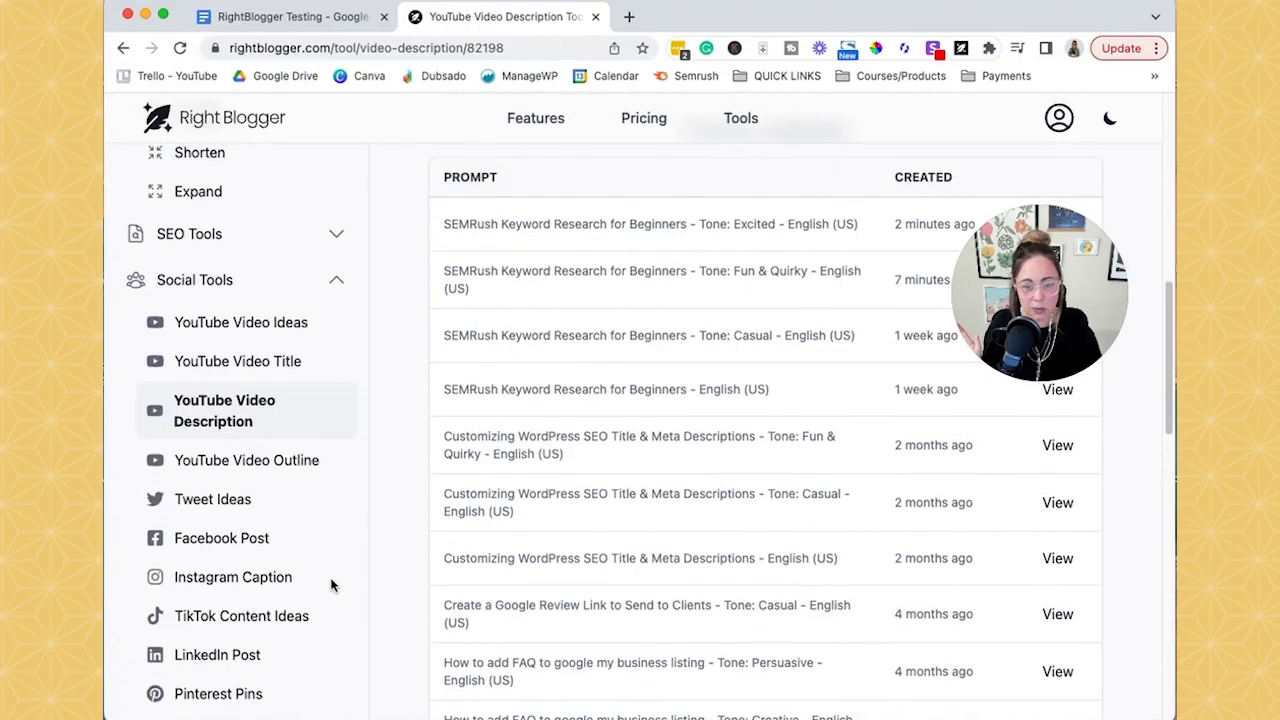
pyautogui.scroll(5, 333, 587)
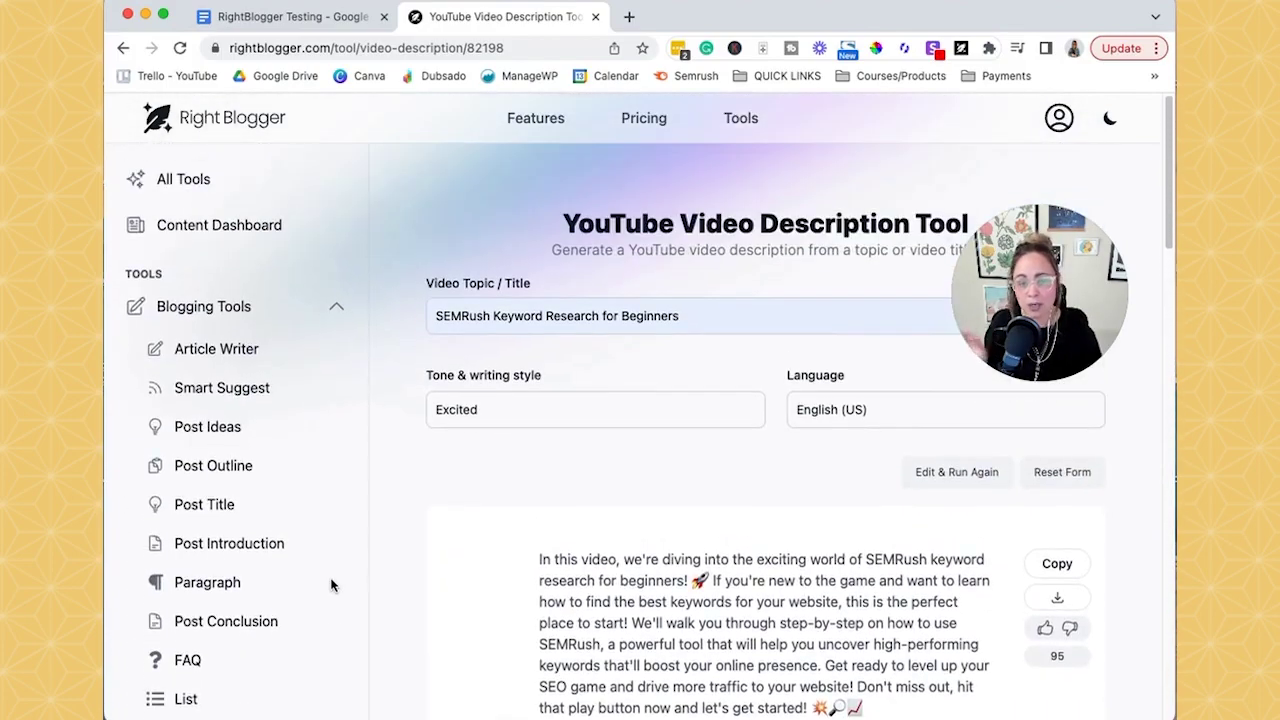
# - Browse the all-tools page with Blogging Tools expanded, then open the Paragraph Tool
pyautogui.click(757, 121)
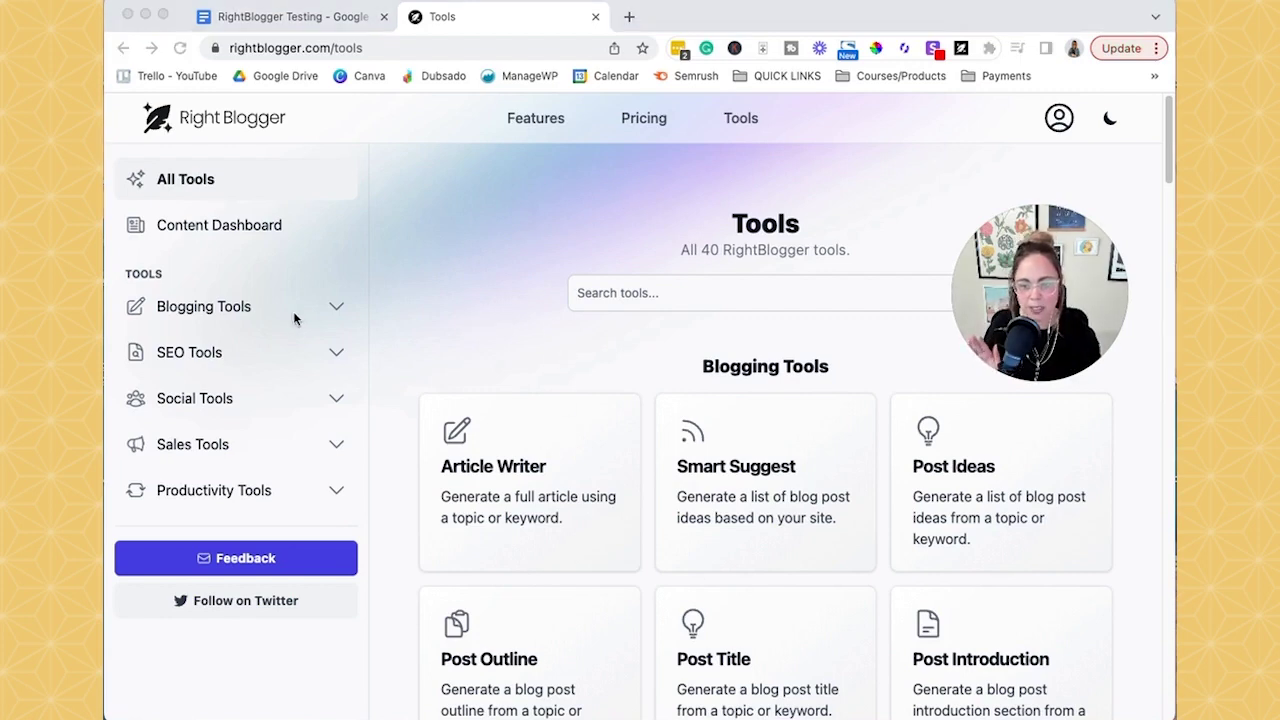
pyautogui.click(430, 272)
pyautogui.click(277, 308)
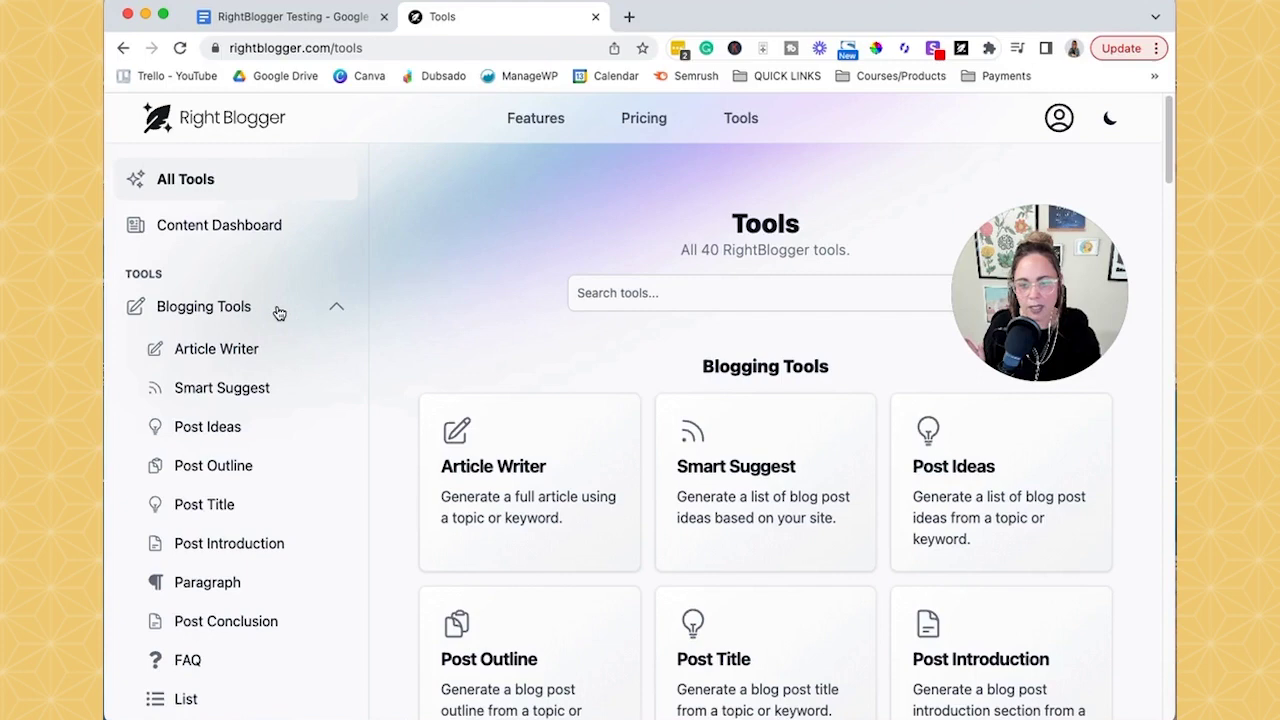
pyautogui.scroll(-1, 394, 387)
pyautogui.scroll(-1, 393, 389)
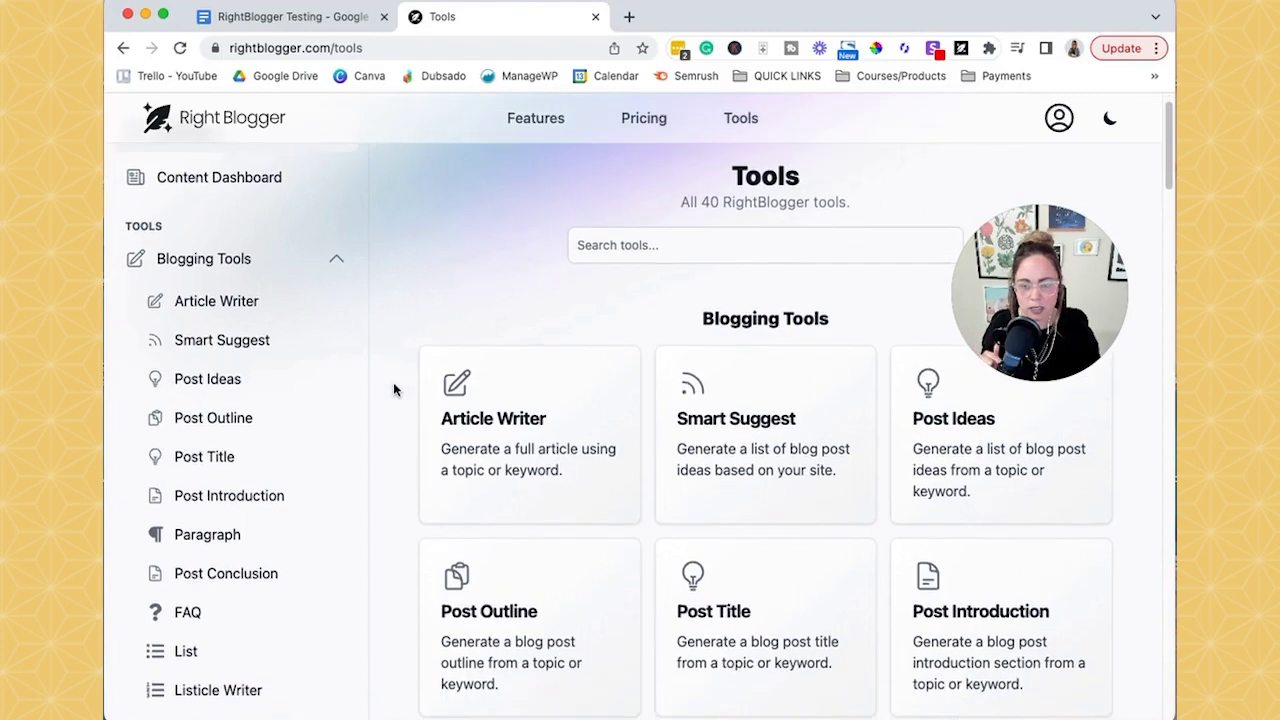
pyautogui.scroll(-5, 390, 404)
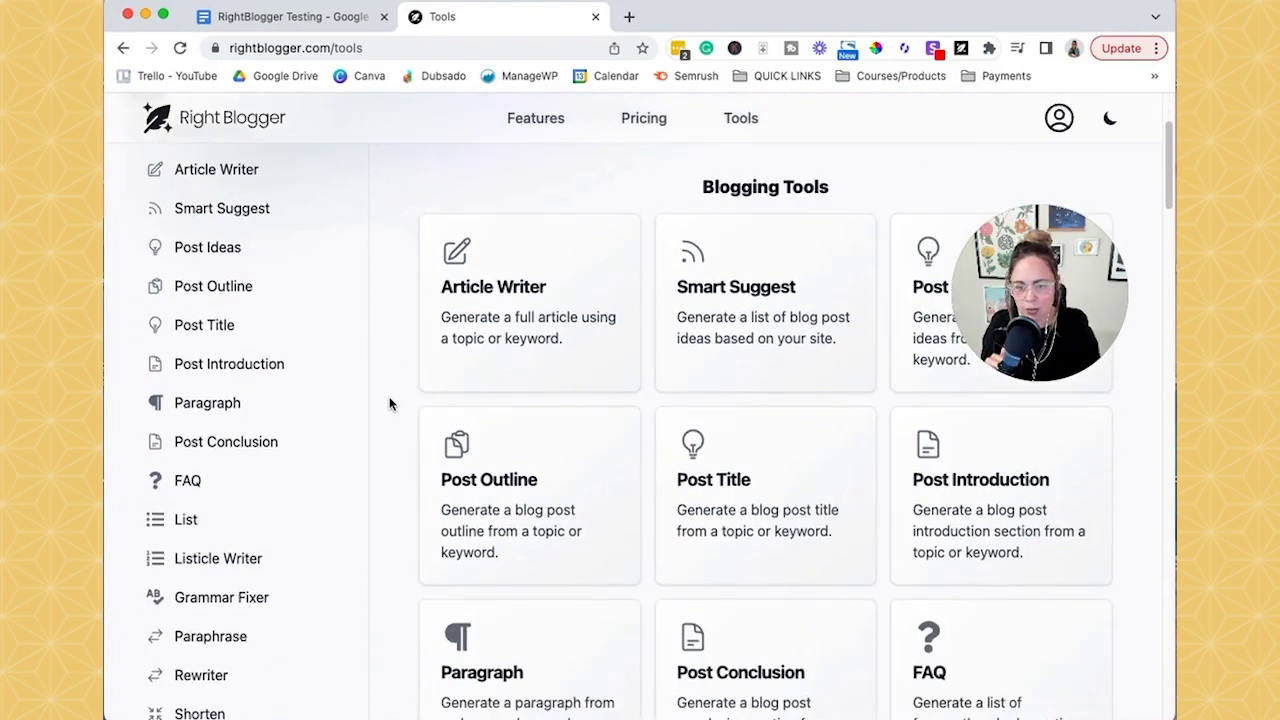
pyautogui.scroll(-2, 349, 451)
pyautogui.scroll(3, 349, 451)
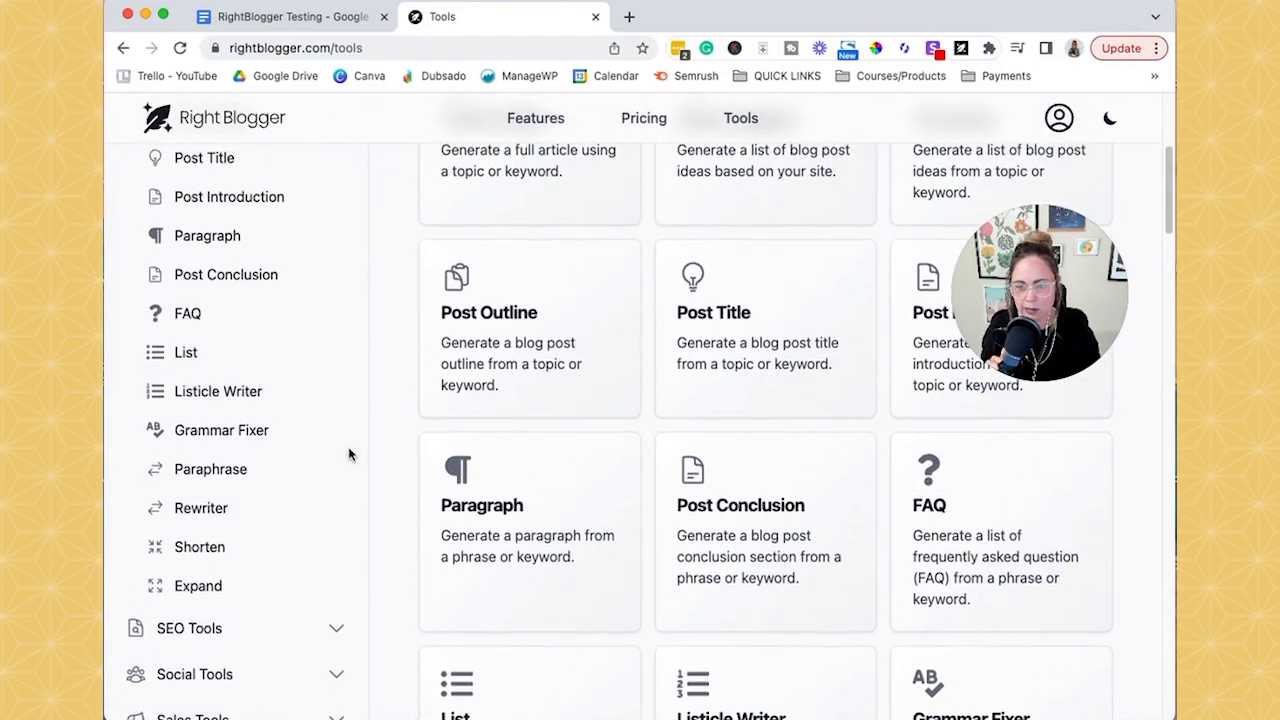
pyautogui.click(295, 335)
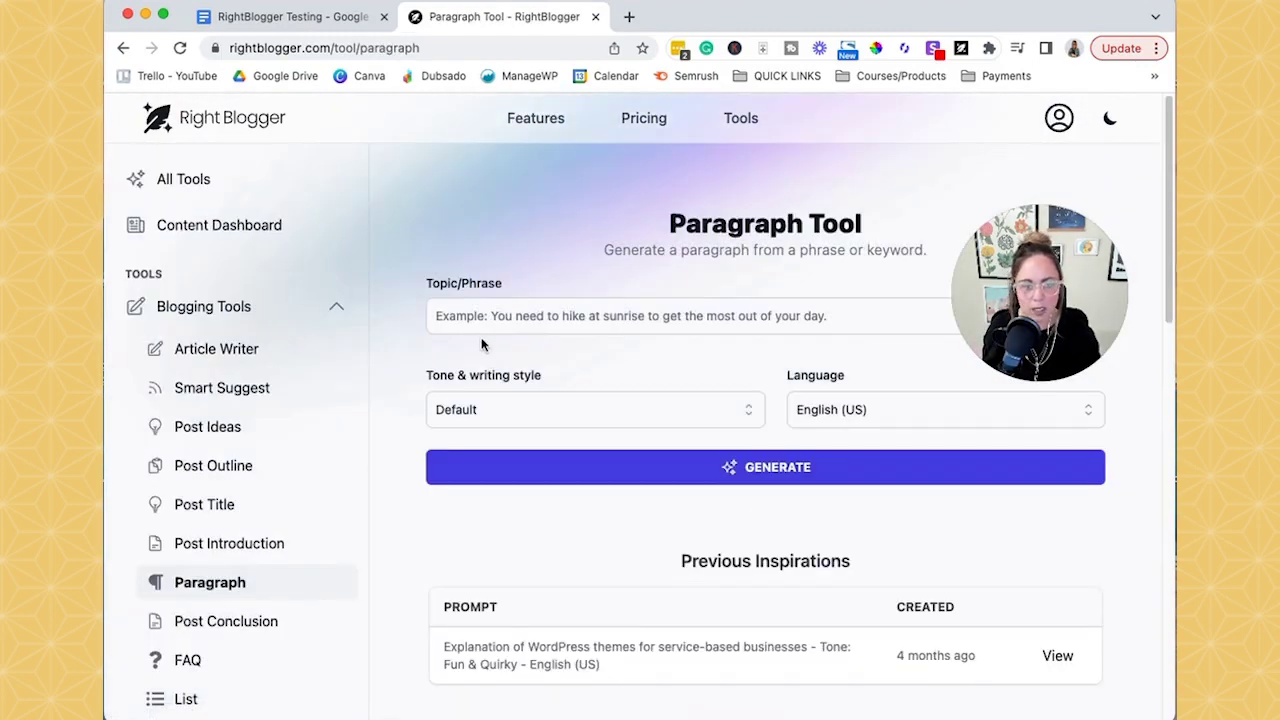
# - Leave the Paragraph topic blank and show the tone options, keeping Default selected
pyautogui.click(491, 316)
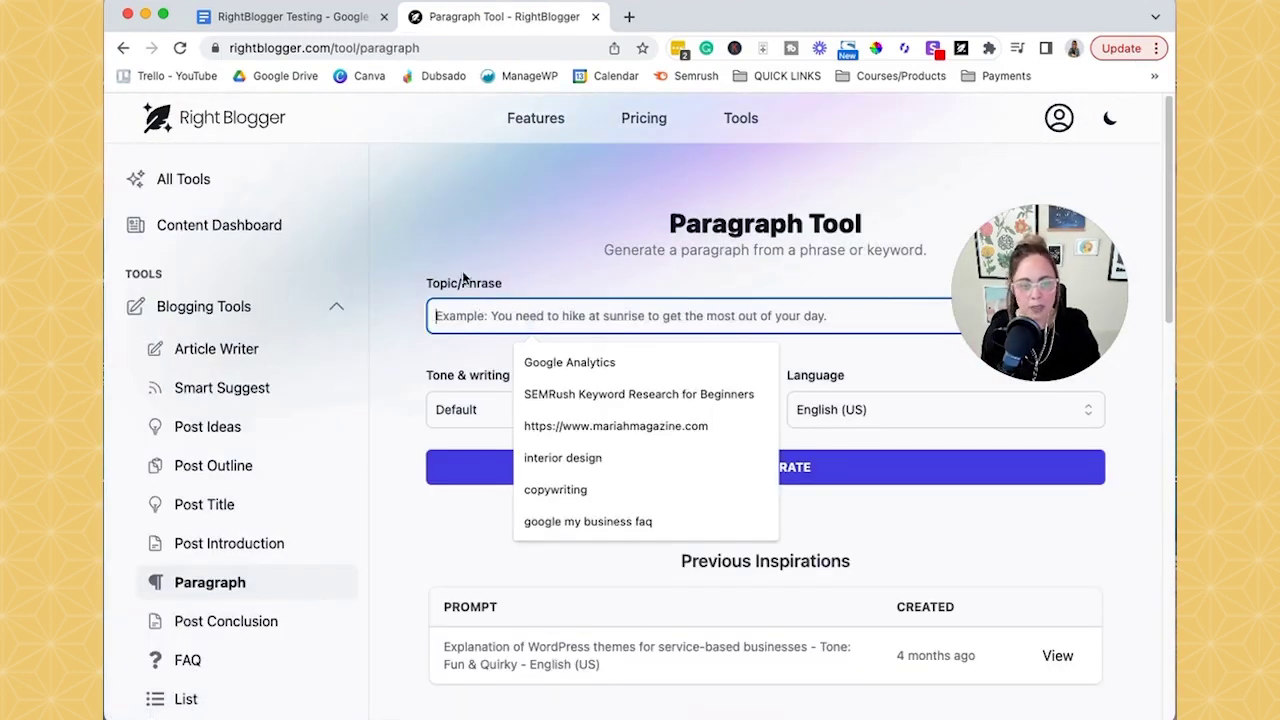
pyautogui.click(539, 277)
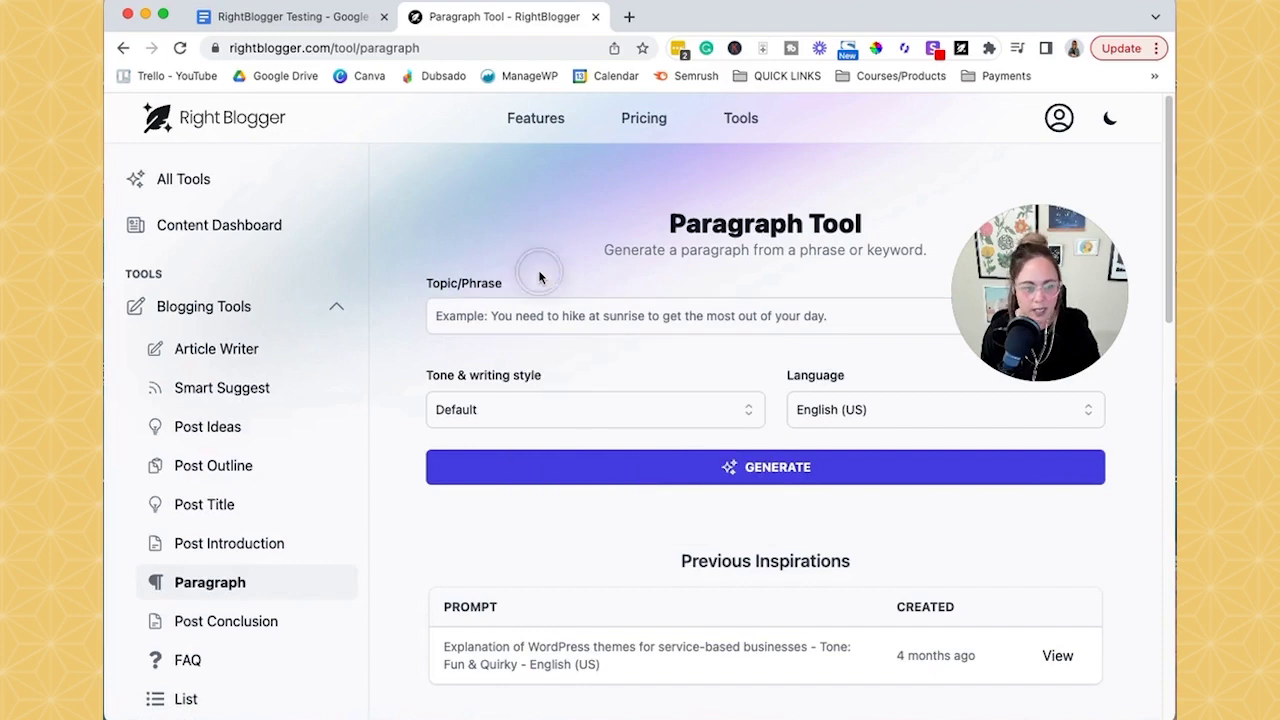
pyautogui.click(570, 414)
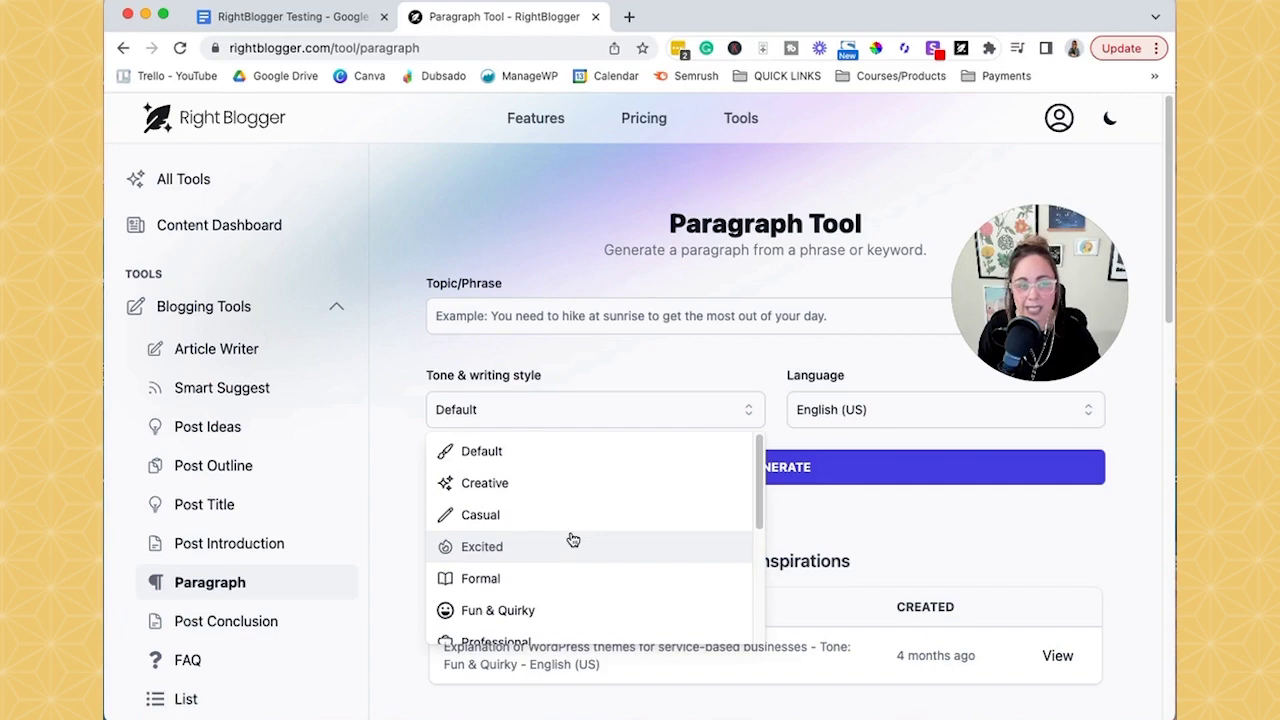
pyautogui.click(487, 257)
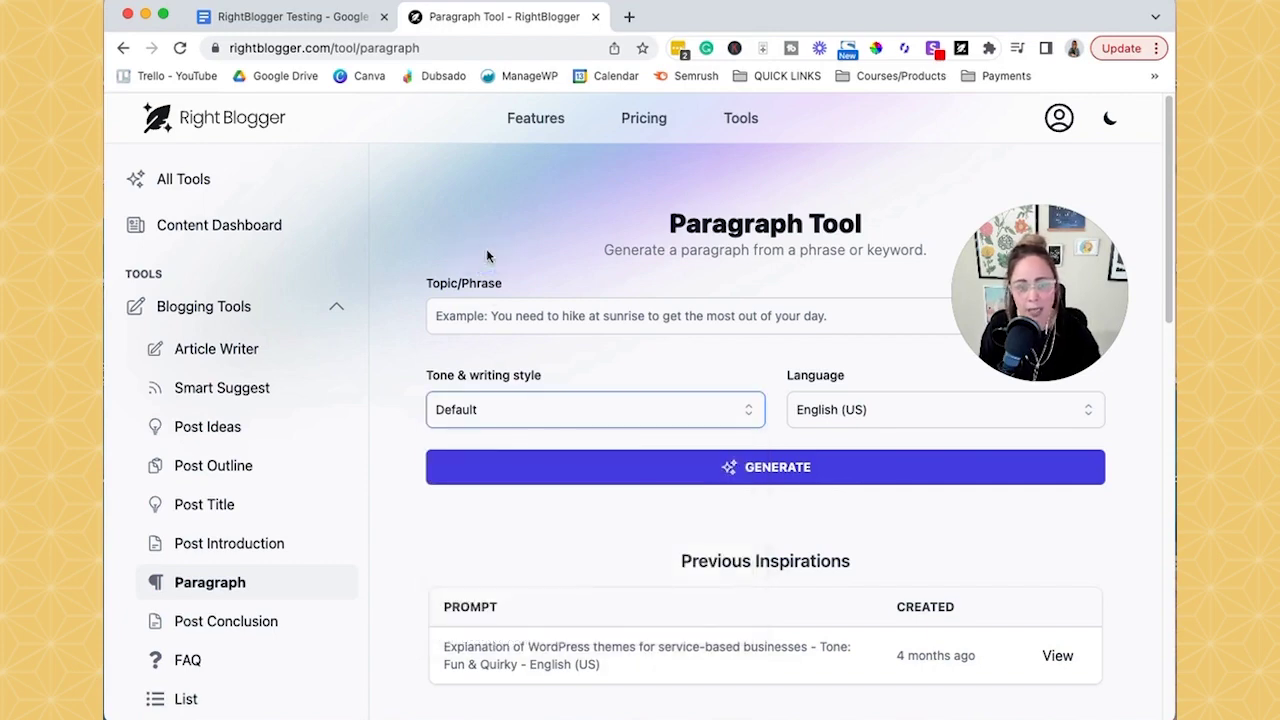
pyautogui.click(458, 416)
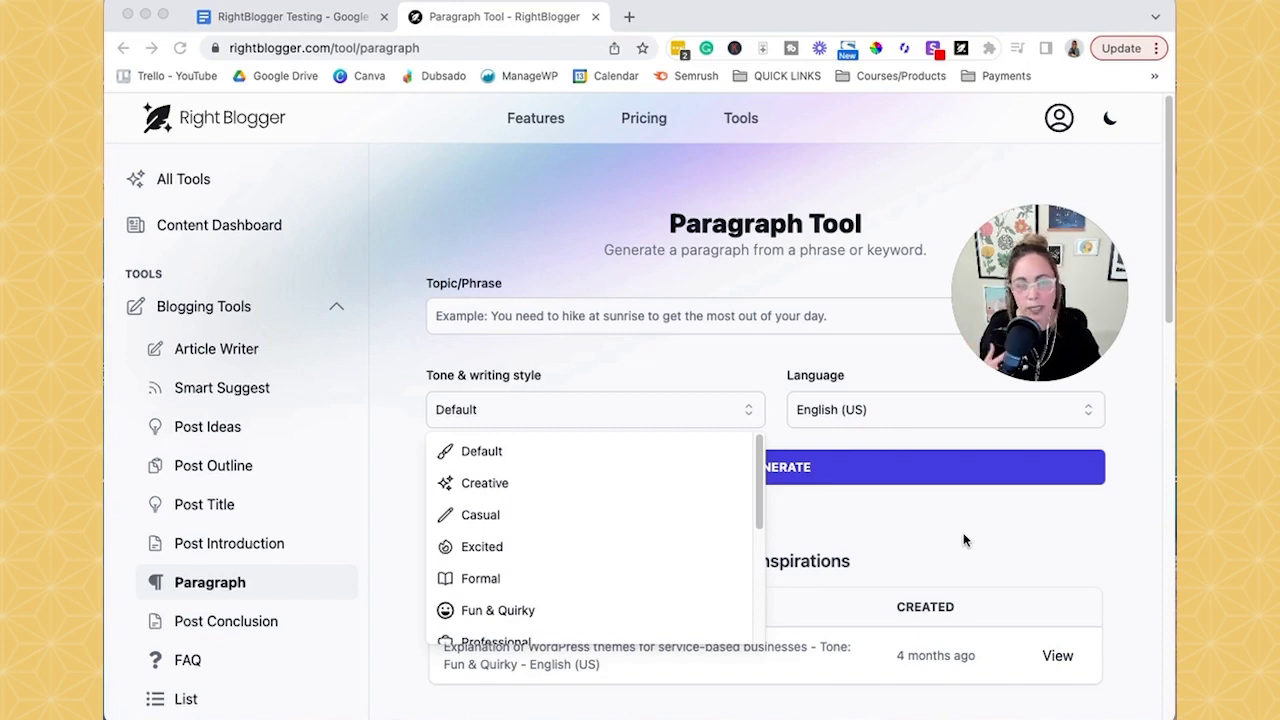
# - View the saved Fun & Quirky WordPress themes paragraph and highlight its topic and text
pyautogui.click(1060, 660)
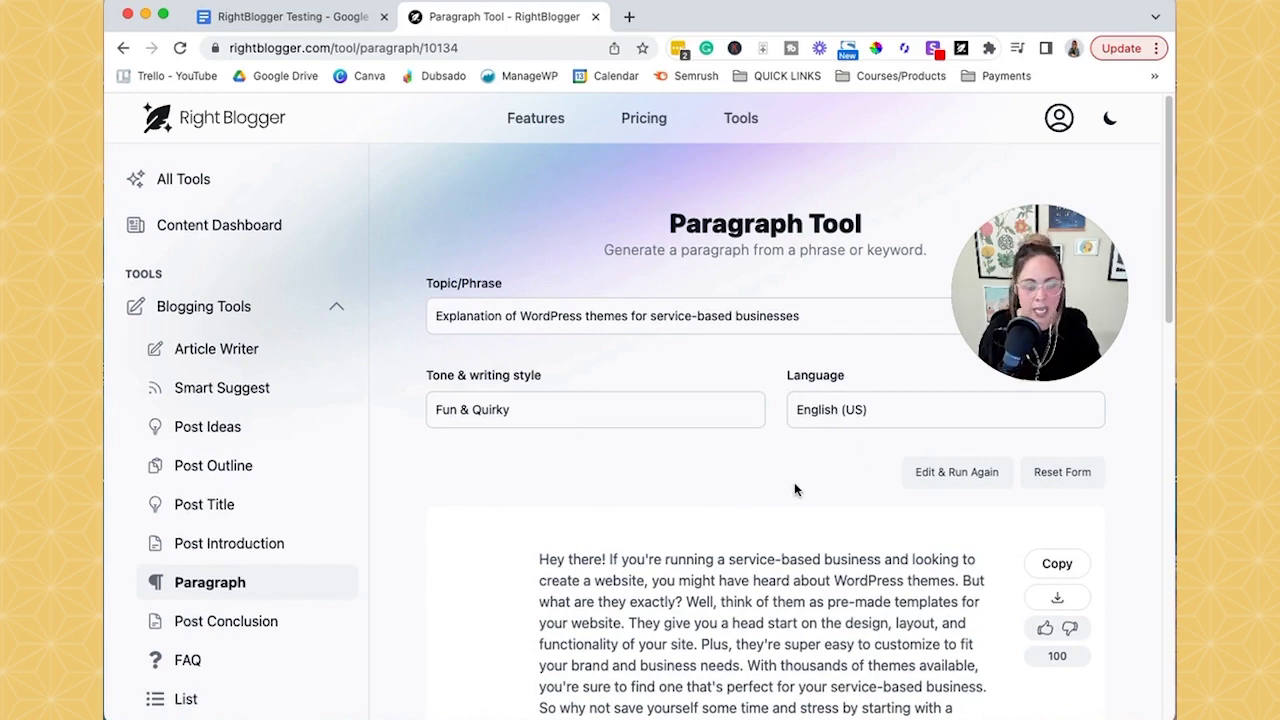
pyautogui.scroll(-2, 794, 489)
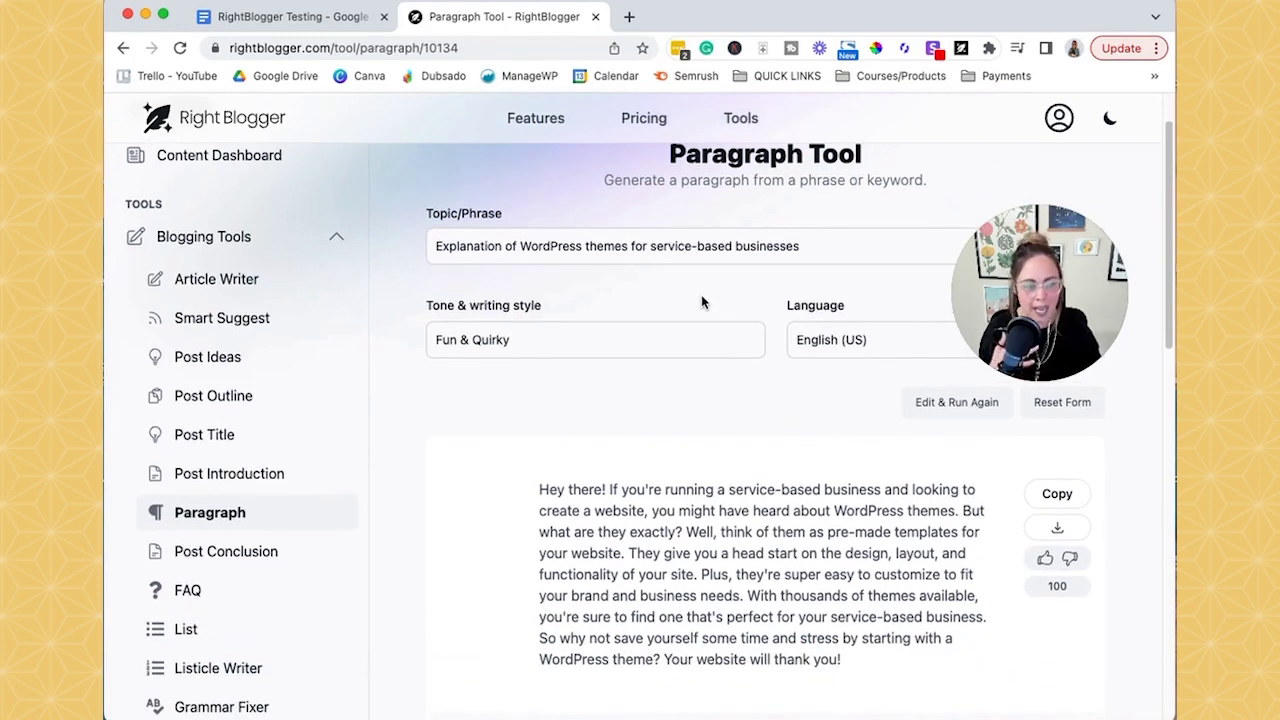
pyautogui.scroll(1, 677, 394)
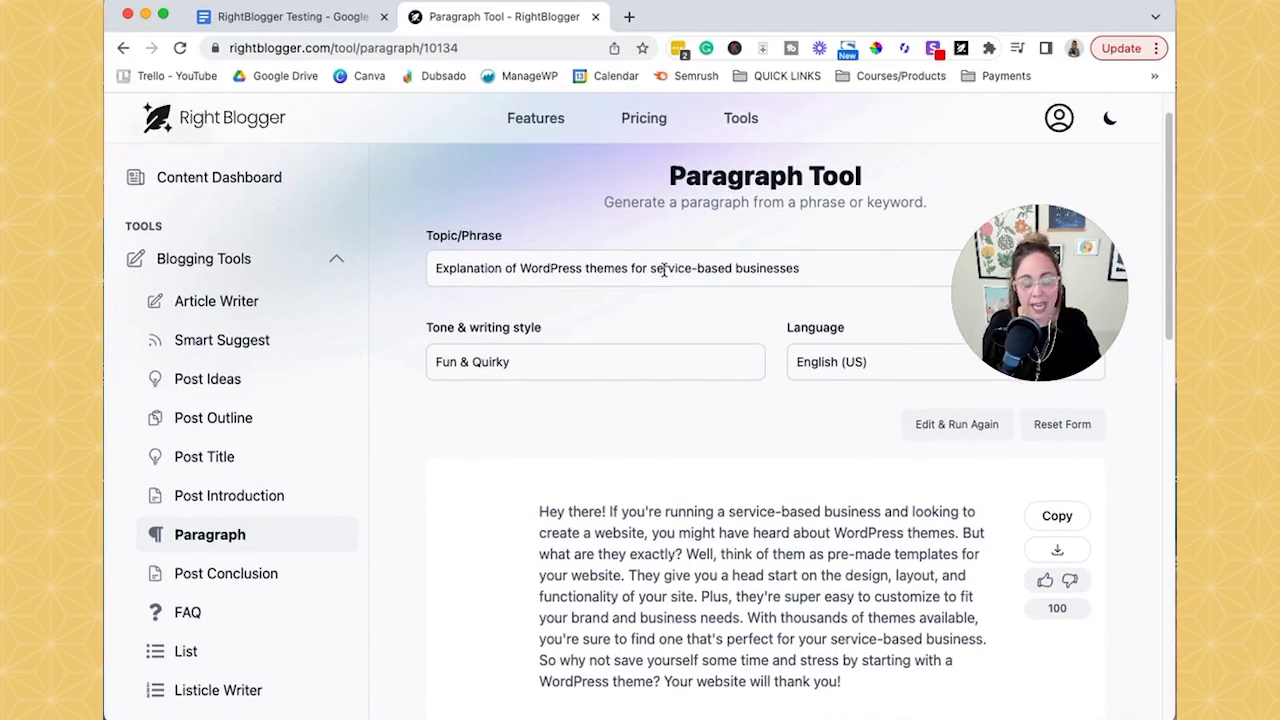
pyautogui.moveTo(886, 274); pyautogui.dragTo(423, 266)
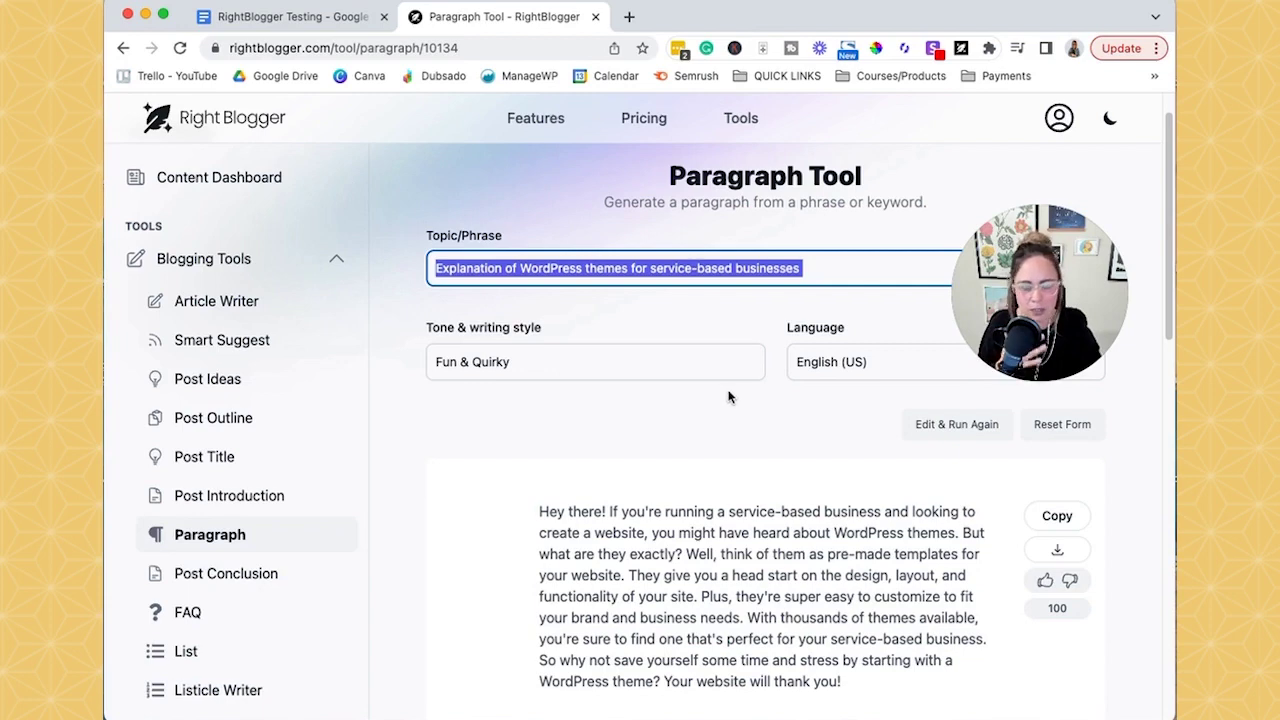
pyautogui.click(926, 440)
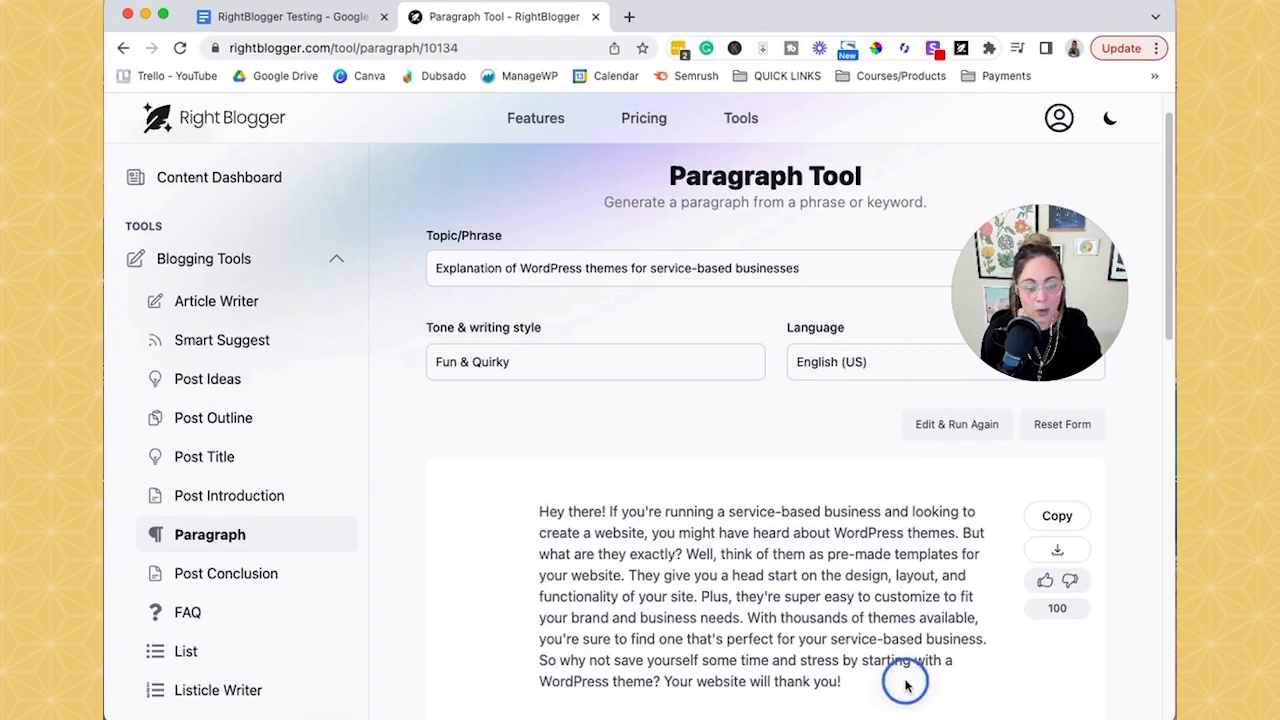
pyautogui.moveTo(900, 688); pyautogui.dragTo(663, 511)
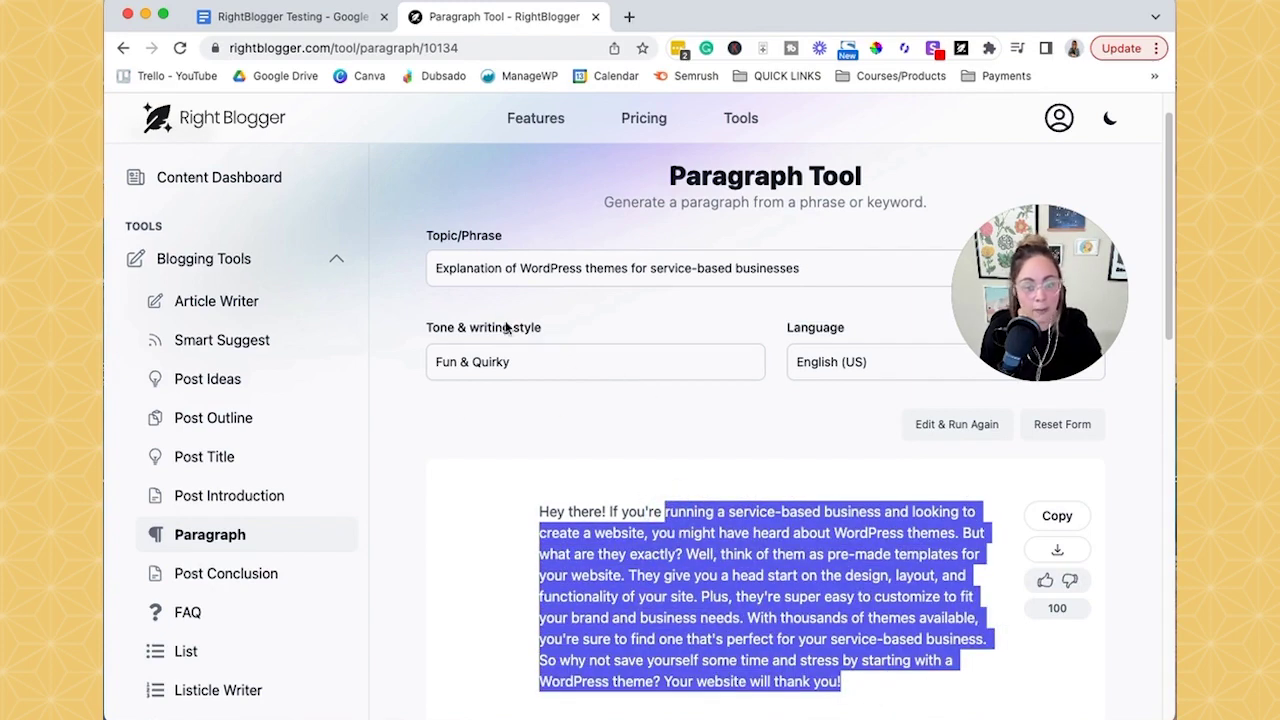
# - Reopen the paragraph settings for editing and change the tone to Direct
pyautogui.click(980, 428)
pyautogui.click(569, 360)
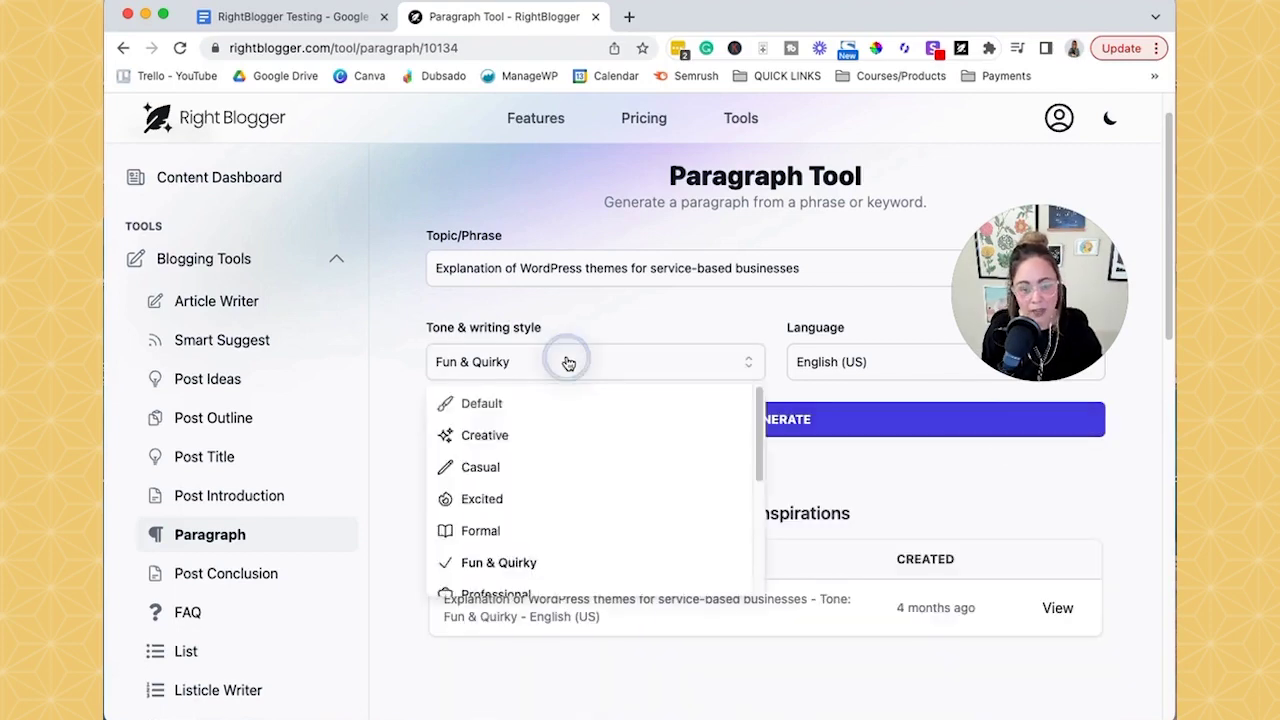
pyautogui.scroll(-5, 596, 525)
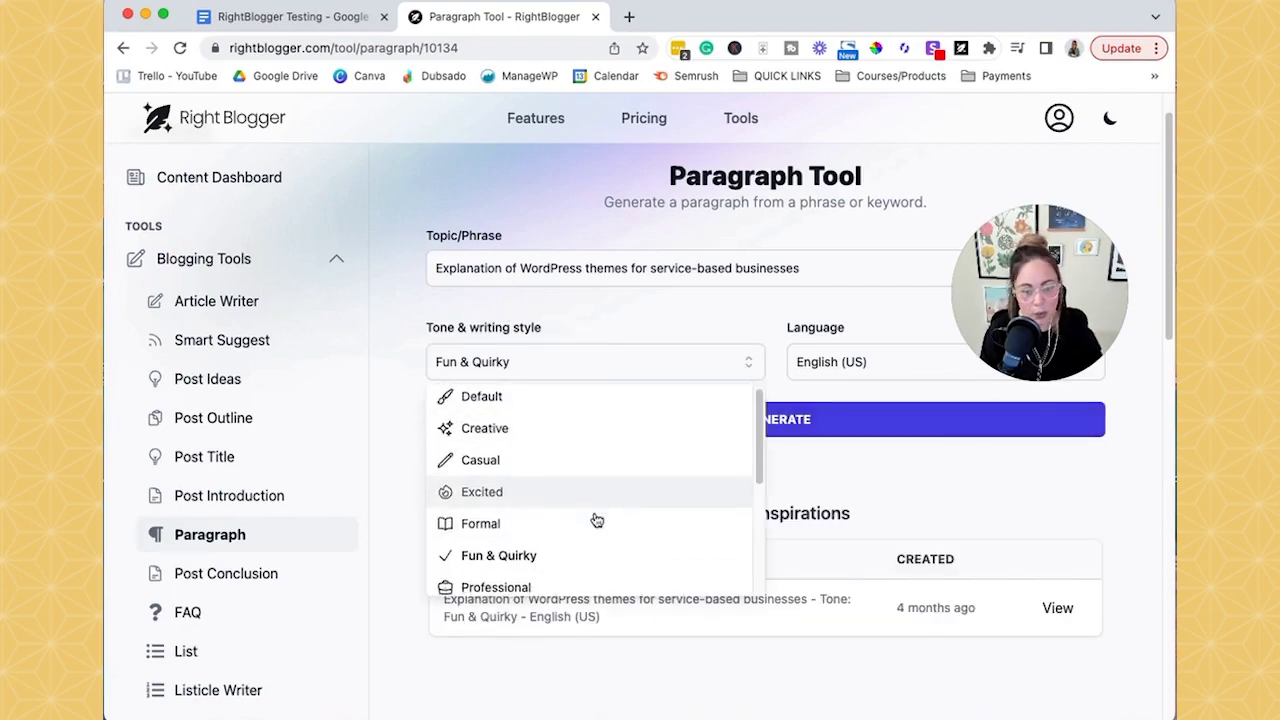
pyautogui.click(578, 483)
# - Delete 'Explanation of' from the start of the topic and regenerate the paragraph
pyautogui.click(534, 264)
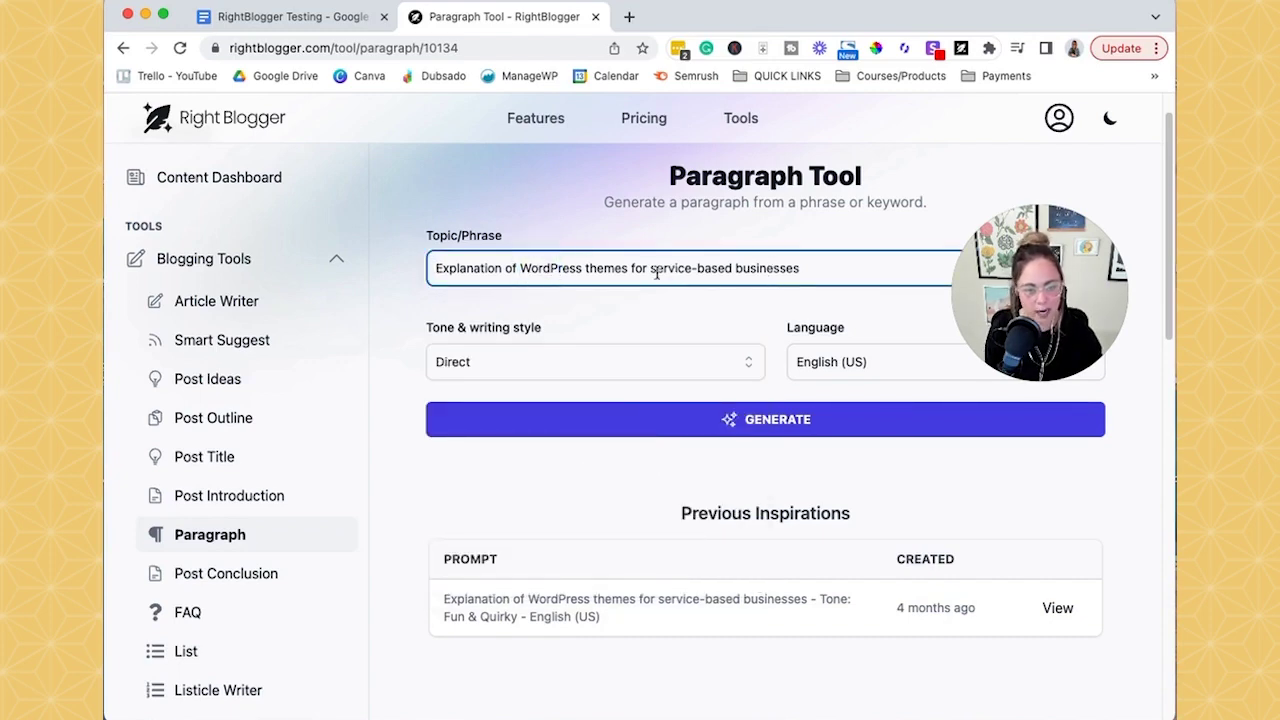
pyautogui.moveTo(582, 268); pyautogui.dragTo(362, 266)
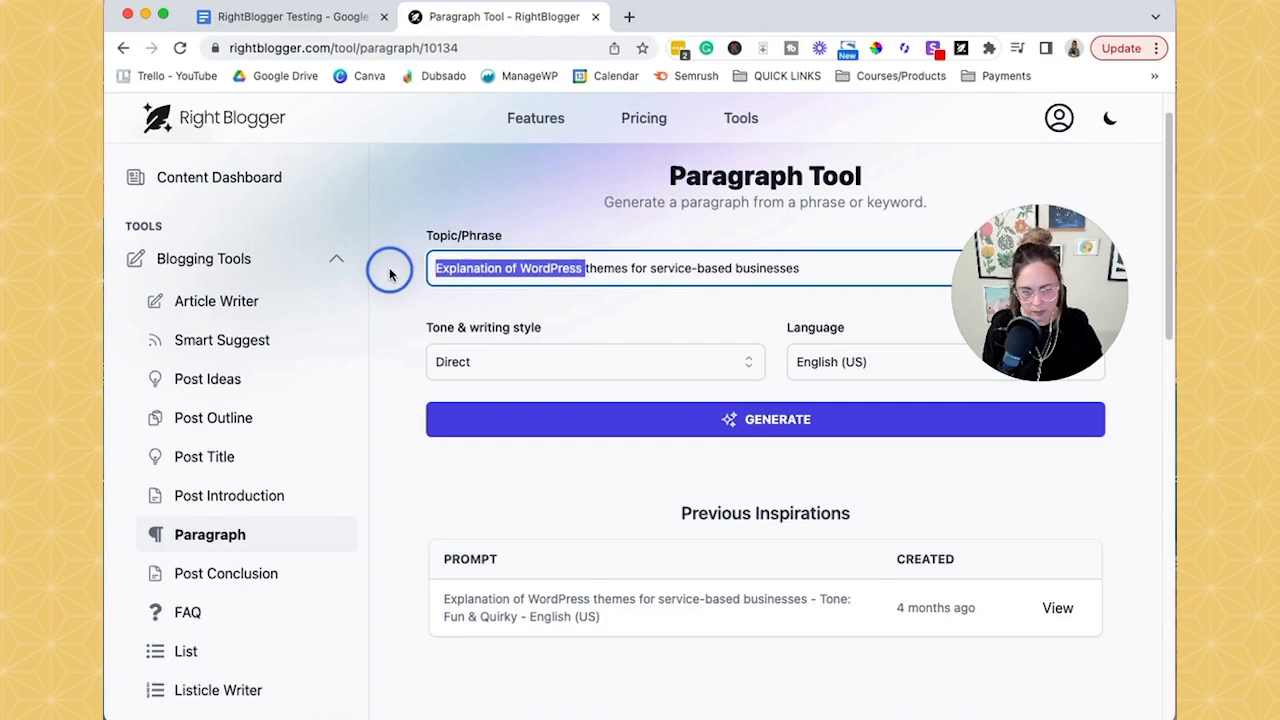
pyautogui.click(487, 268)
pyautogui.moveTo(520, 268); pyautogui.dragTo(429, 266)
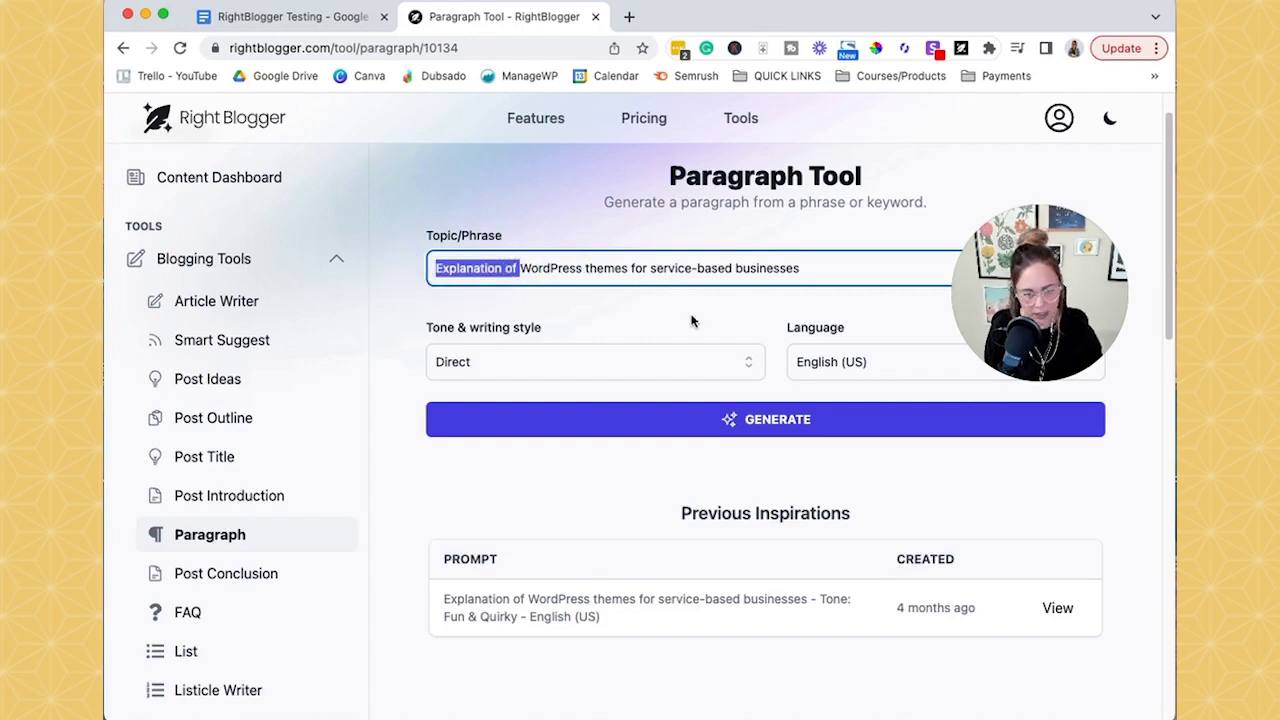
pyautogui.press('BackSpace')
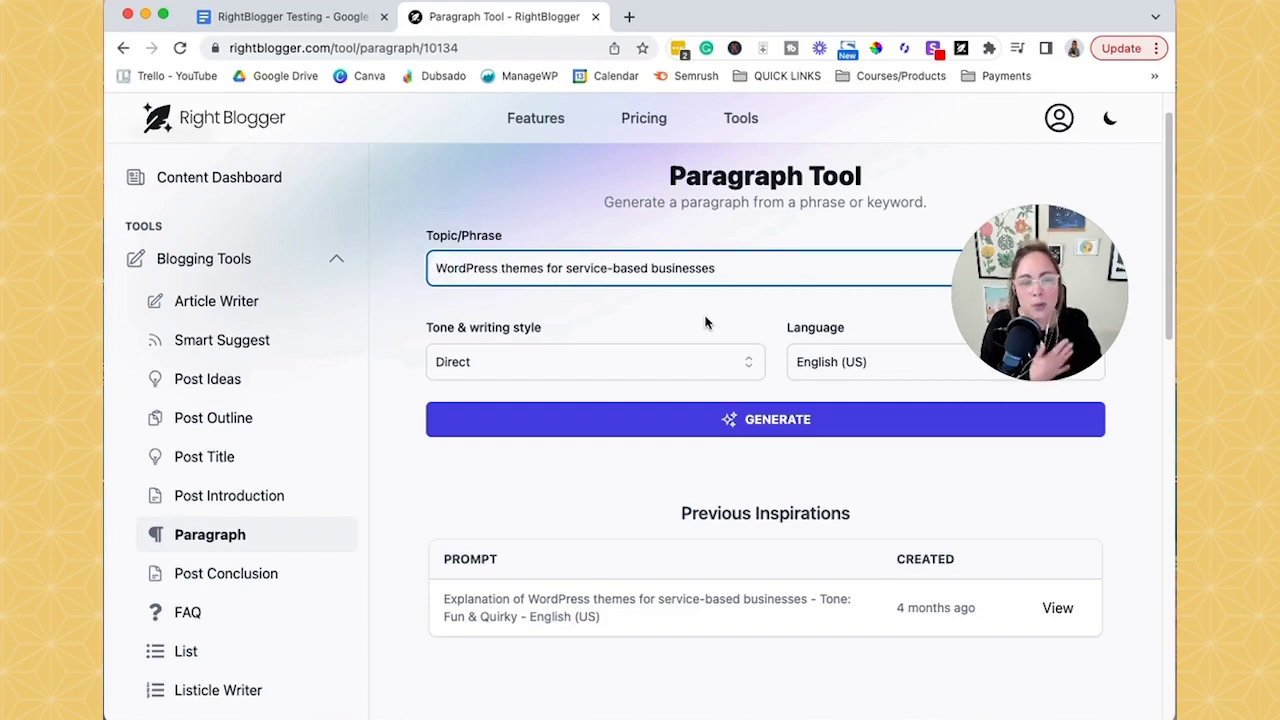
pyautogui.click(771, 428)
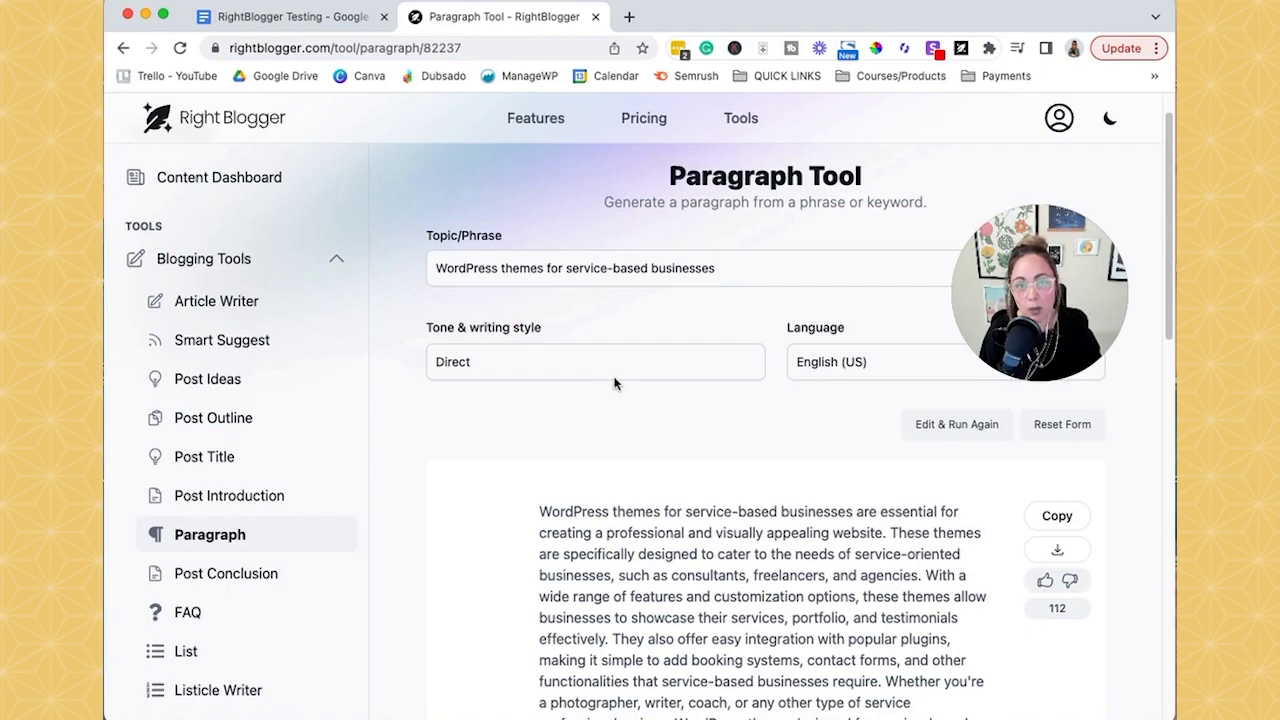
# - Scroll up and down through the newly generated Direct-tone paragraph
pyautogui.scroll(1, 614, 380)
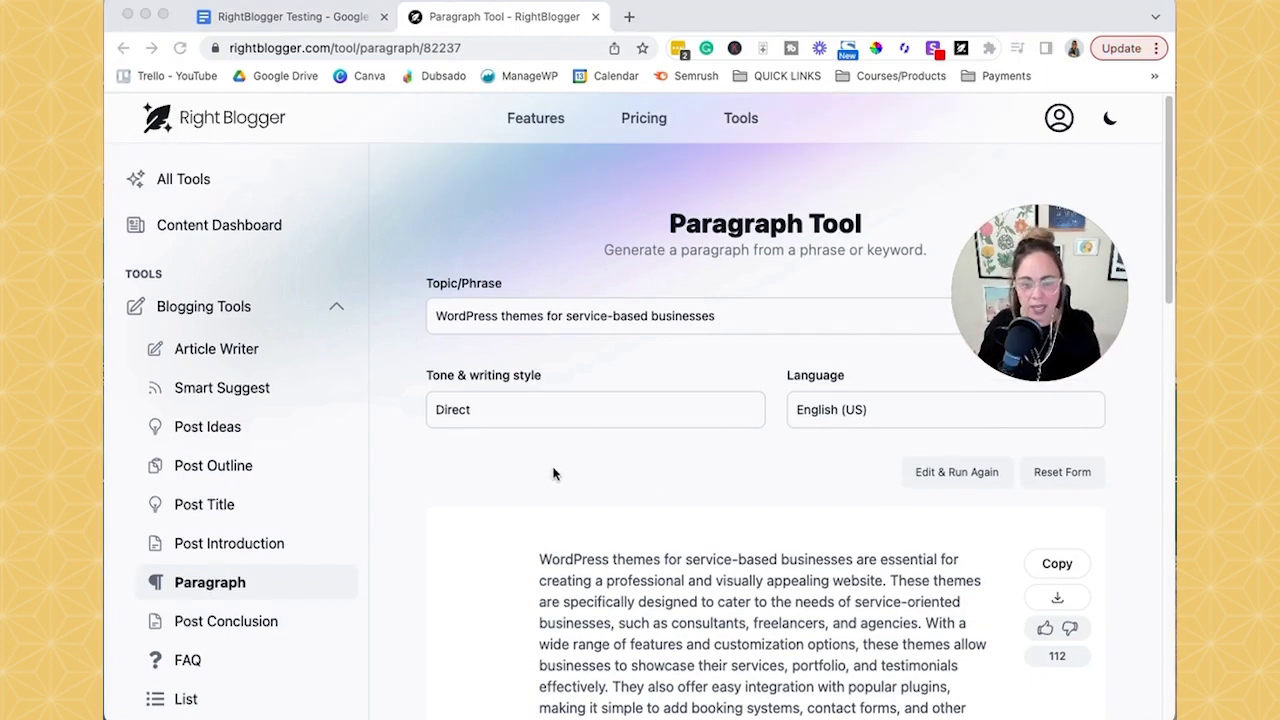
pyautogui.scroll(-4, 405, 435)
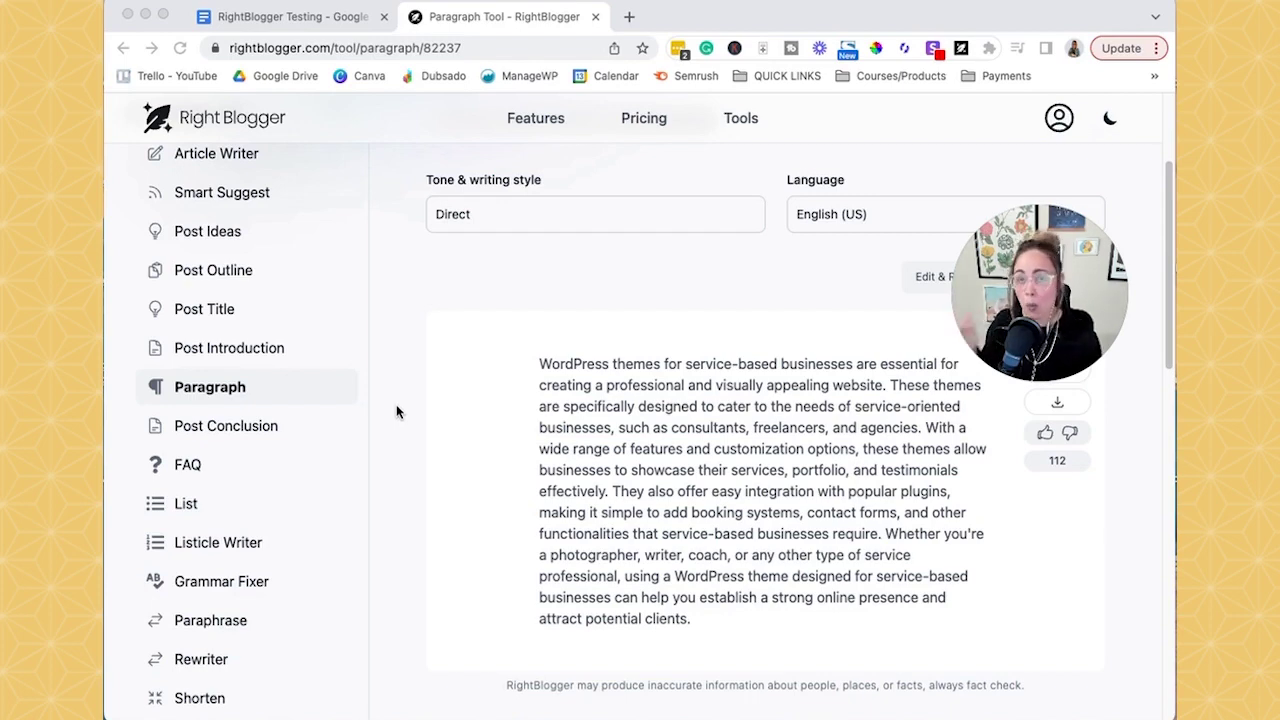
pyautogui.scroll(-4, 396, 404)
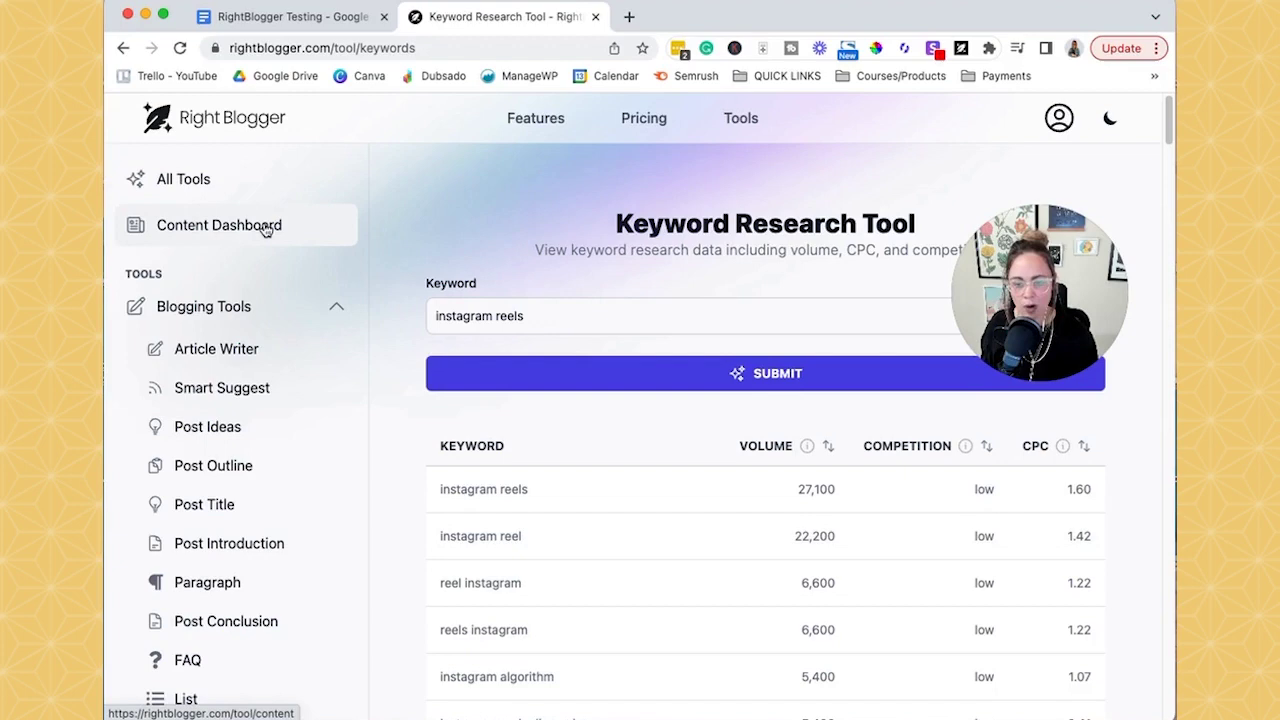
# - Go to the FAQ tool and view the saved Google Analytics FAQ result
pyautogui.scroll(-4, 322, 458)
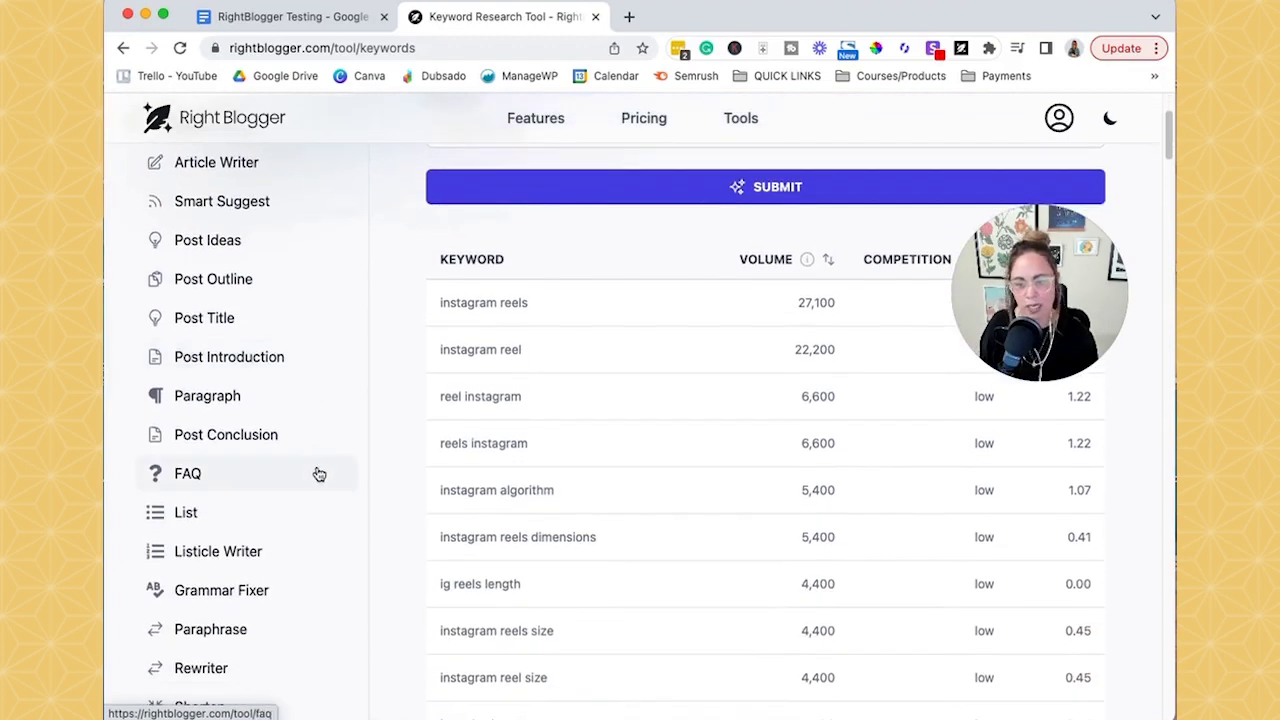
pyautogui.click(268, 477)
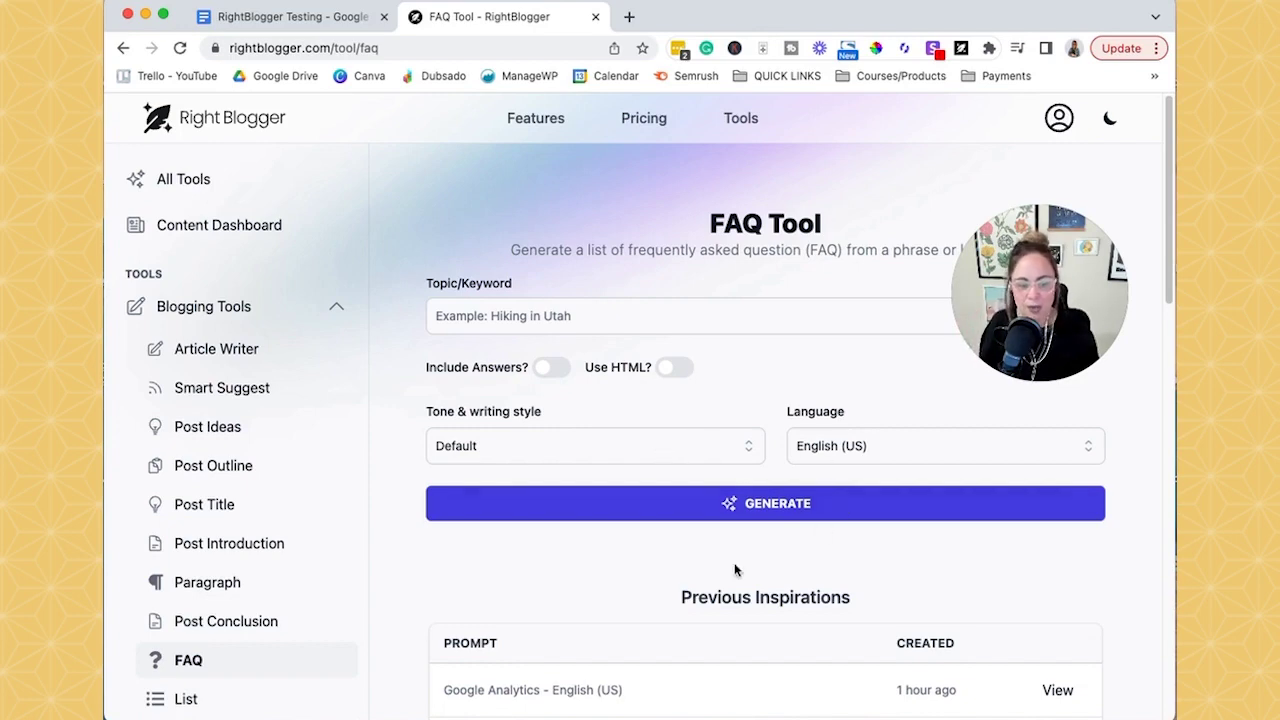
pyautogui.scroll(-5, 700, 491)
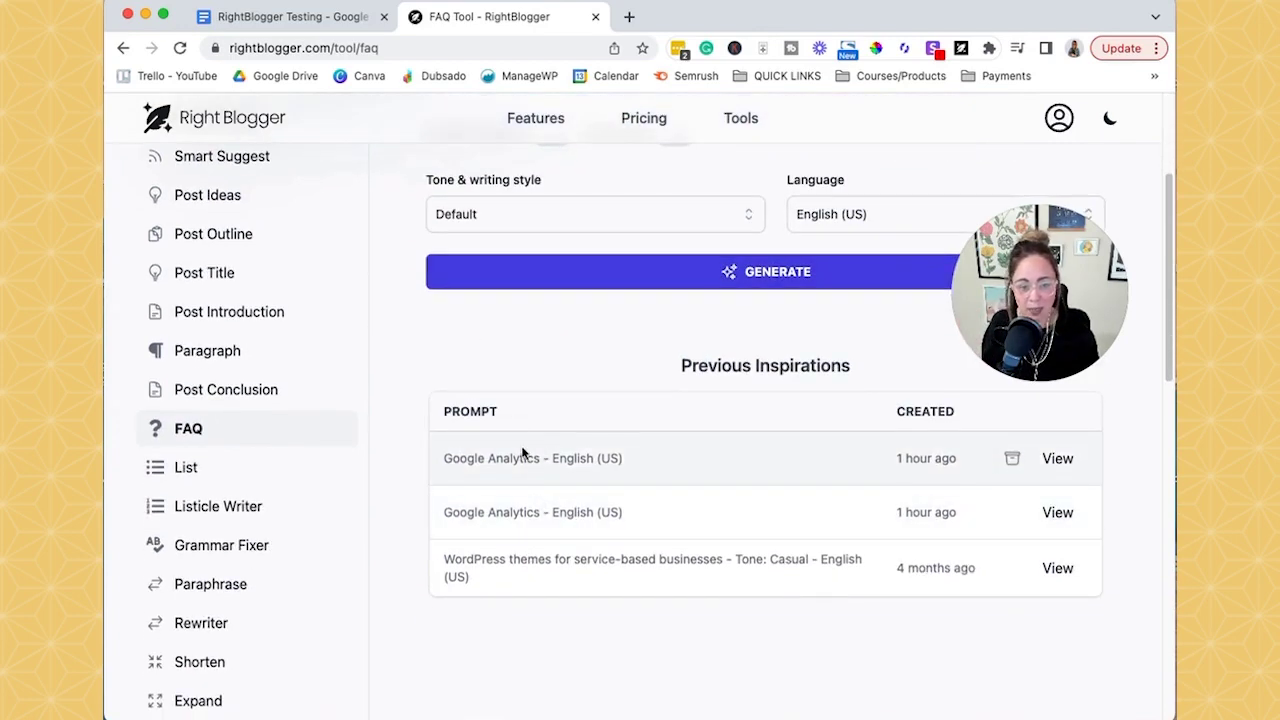
pyautogui.click(1060, 458)
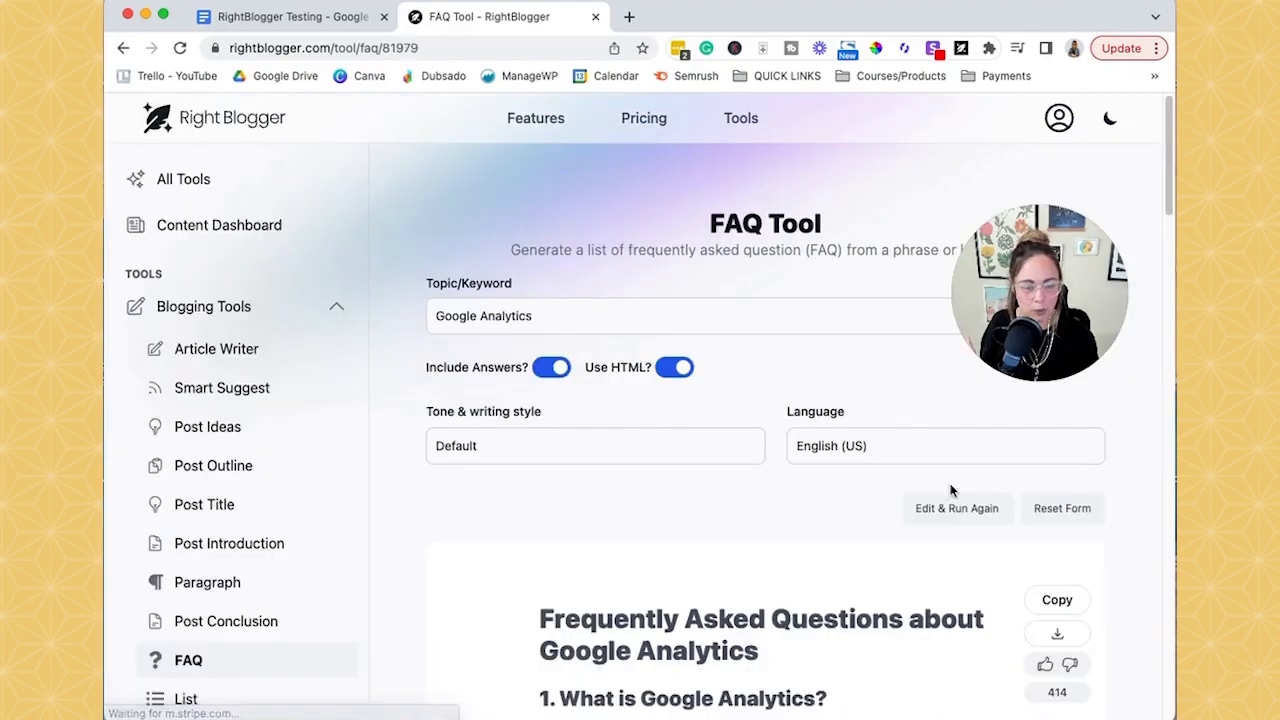
# - Read through the Google Analytics FAQ questions and answers, then move to Article Writer
pyautogui.scroll(-4, 751, 506)
pyautogui.scroll(-4, 715, 518)
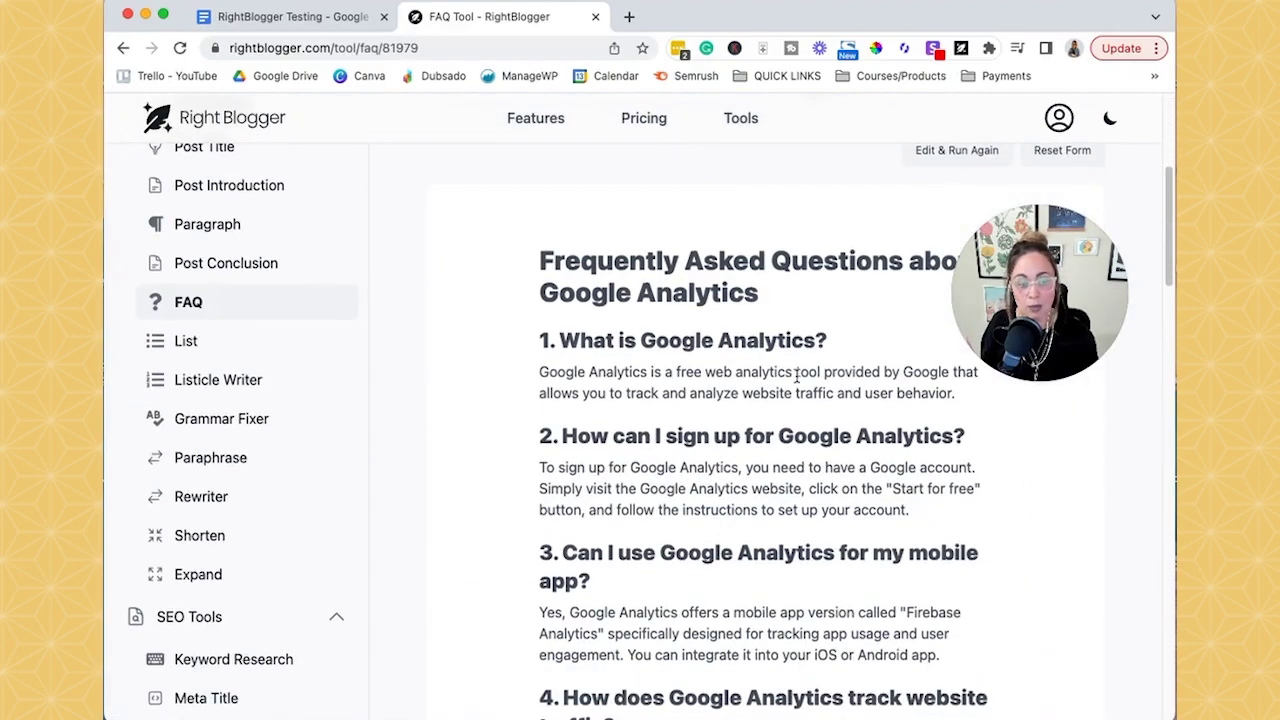
pyautogui.scroll(-8, 745, 545)
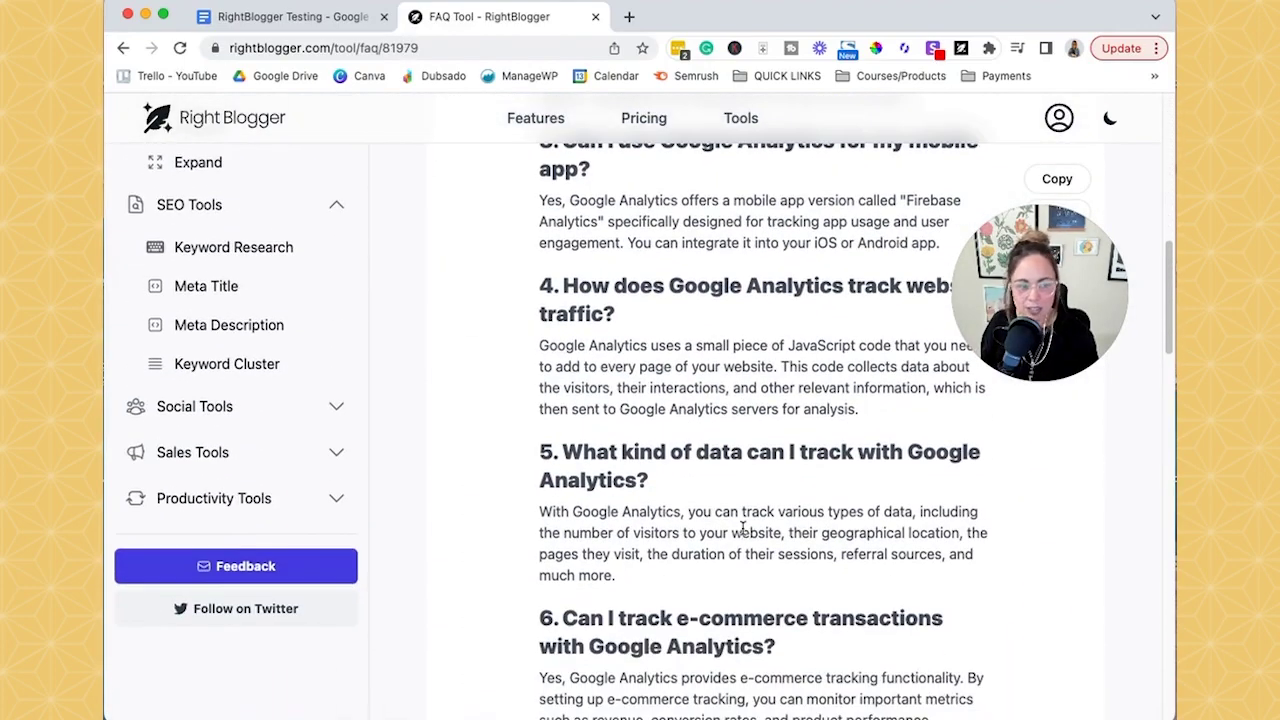
pyautogui.scroll(-5, 742, 530)
pyautogui.scroll(20, 745, 530)
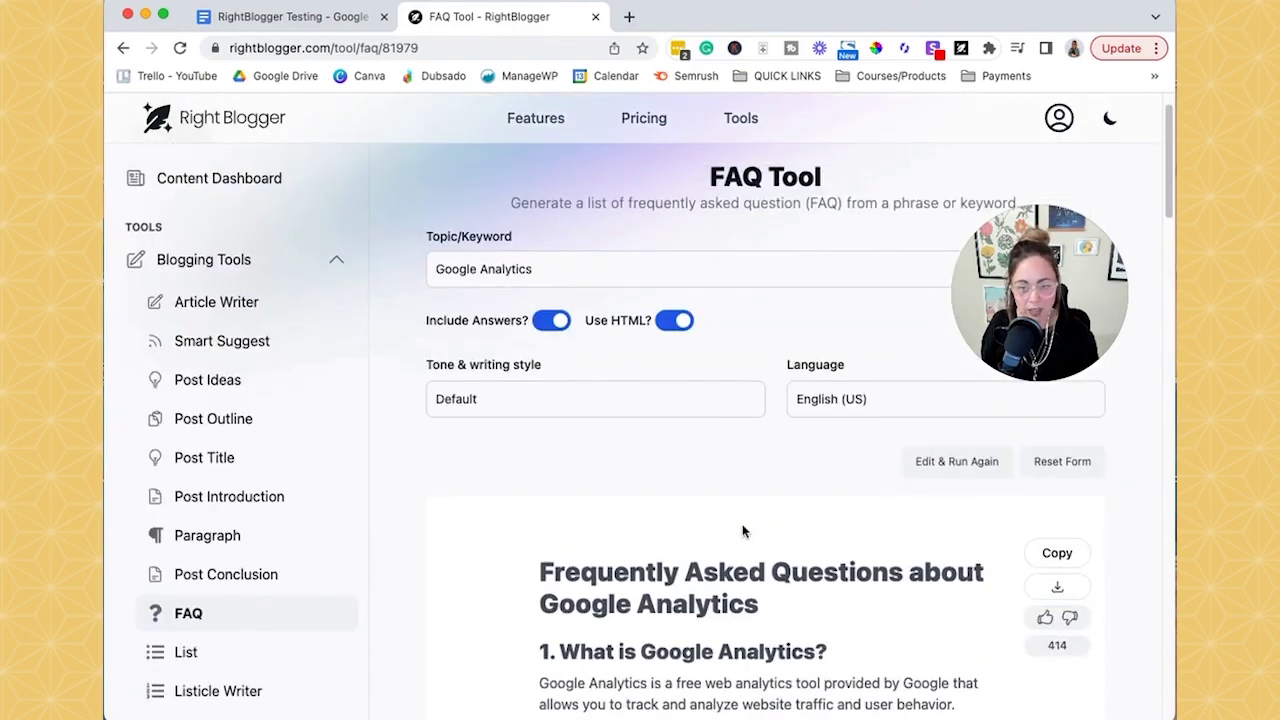
pyautogui.scroll(1, 742, 530)
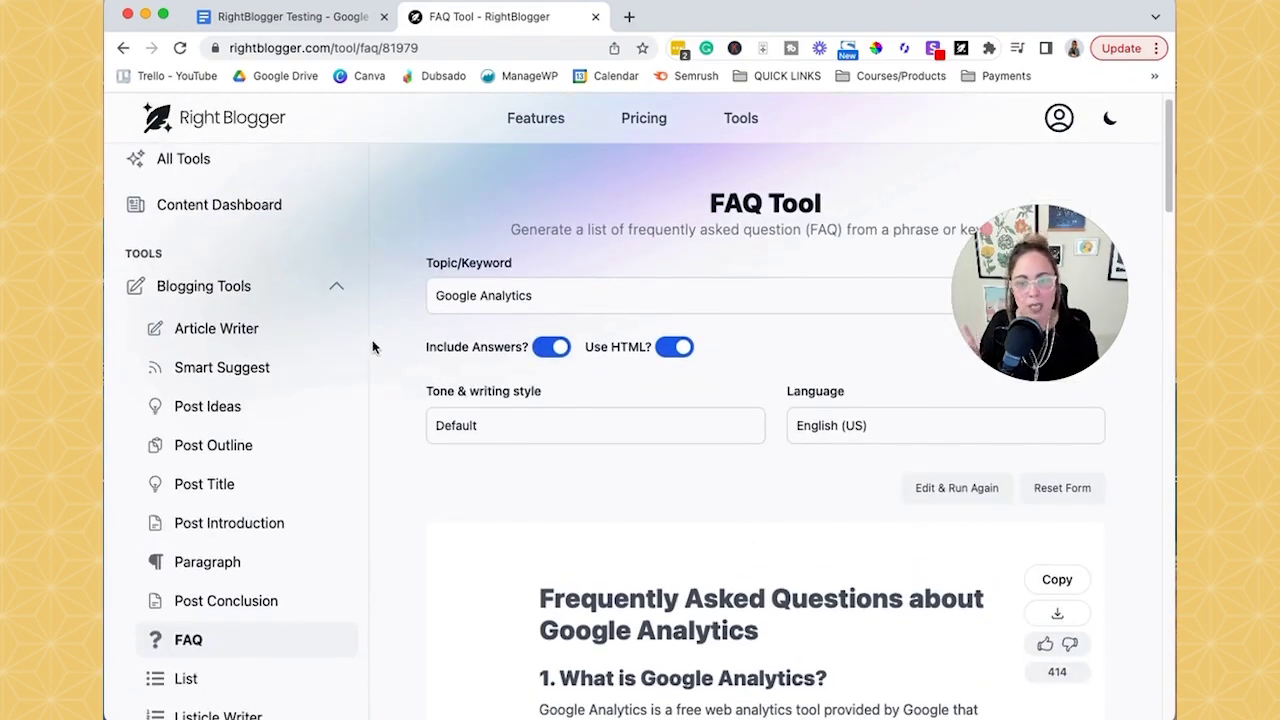
pyautogui.click(240, 336)
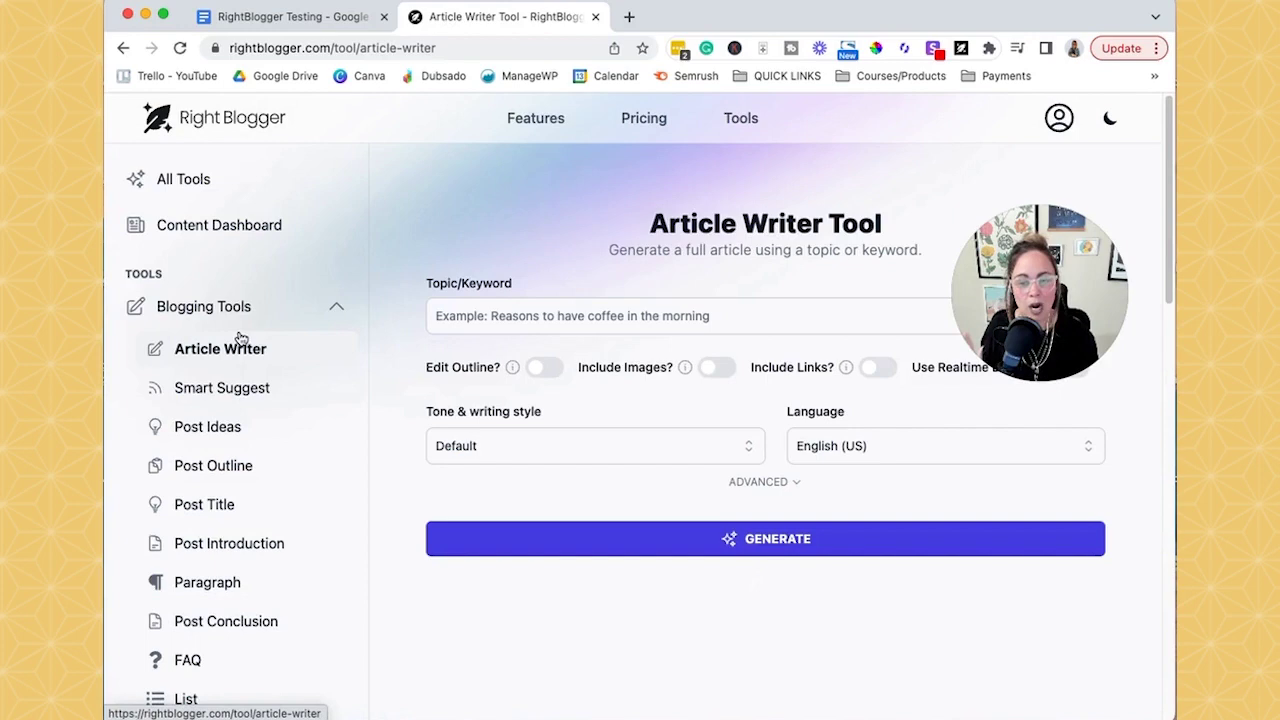
# - Focus the empty Article Writer topic field, then dismiss its autofill suggestions
pyautogui.click(576, 316)
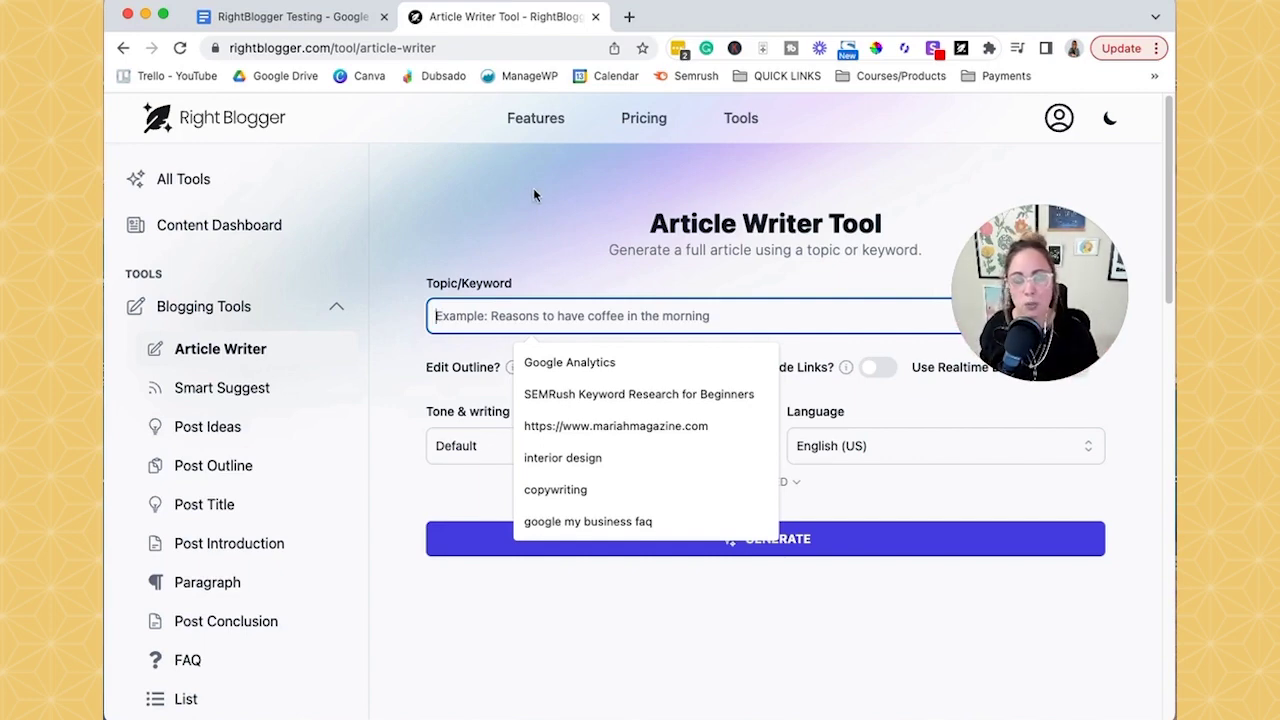
pyautogui.click(376, 243)
pyautogui.scroll(-3, 443, 285)
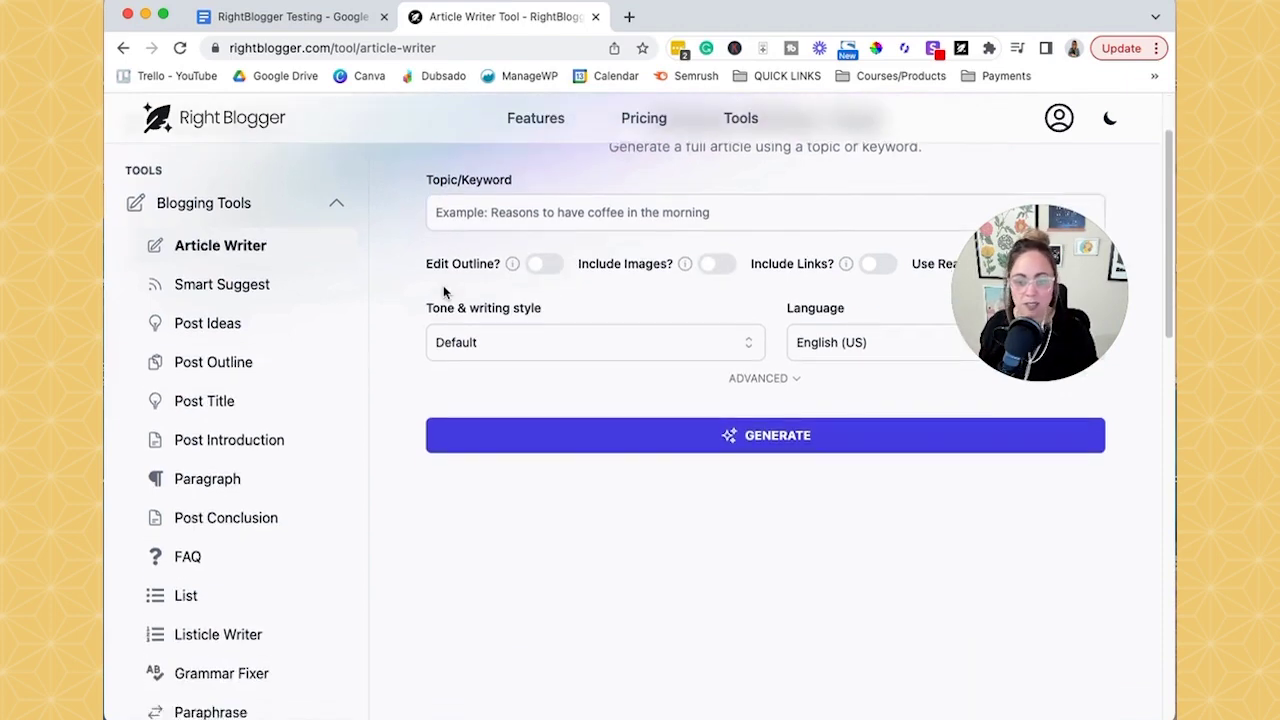
pyautogui.click(229, 420)
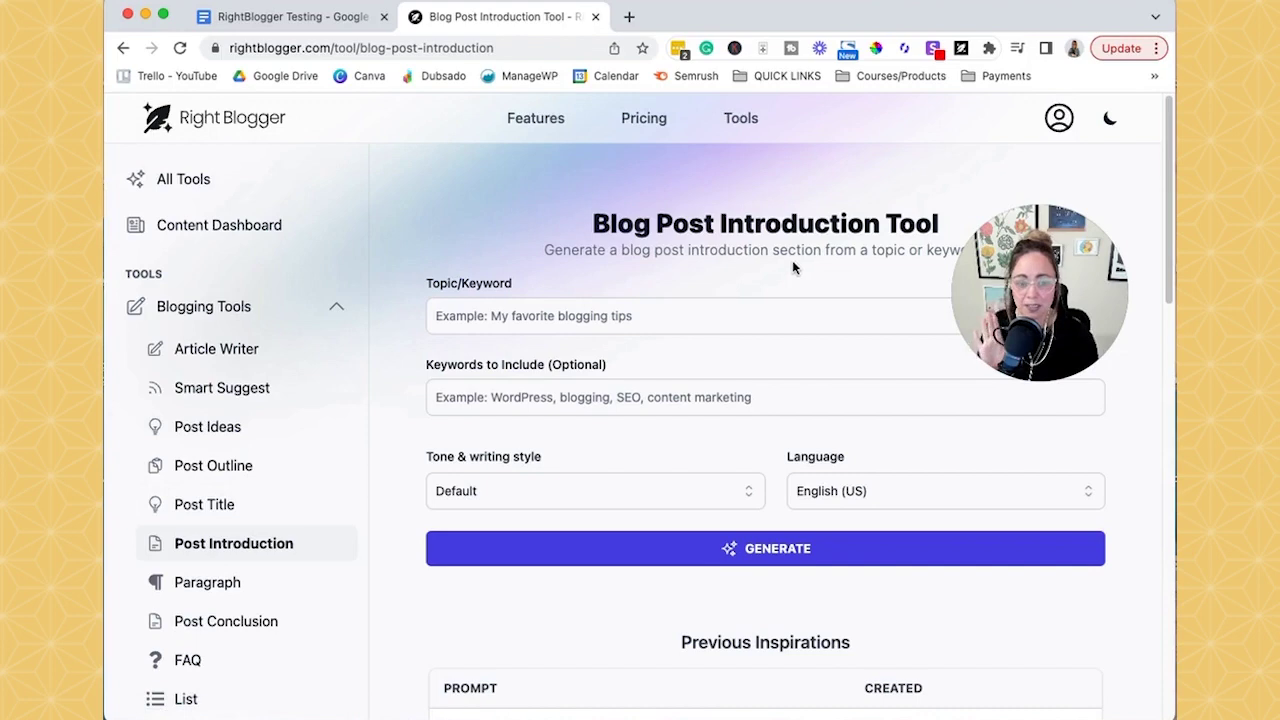
pyautogui.scroll(-2, 305, 498)
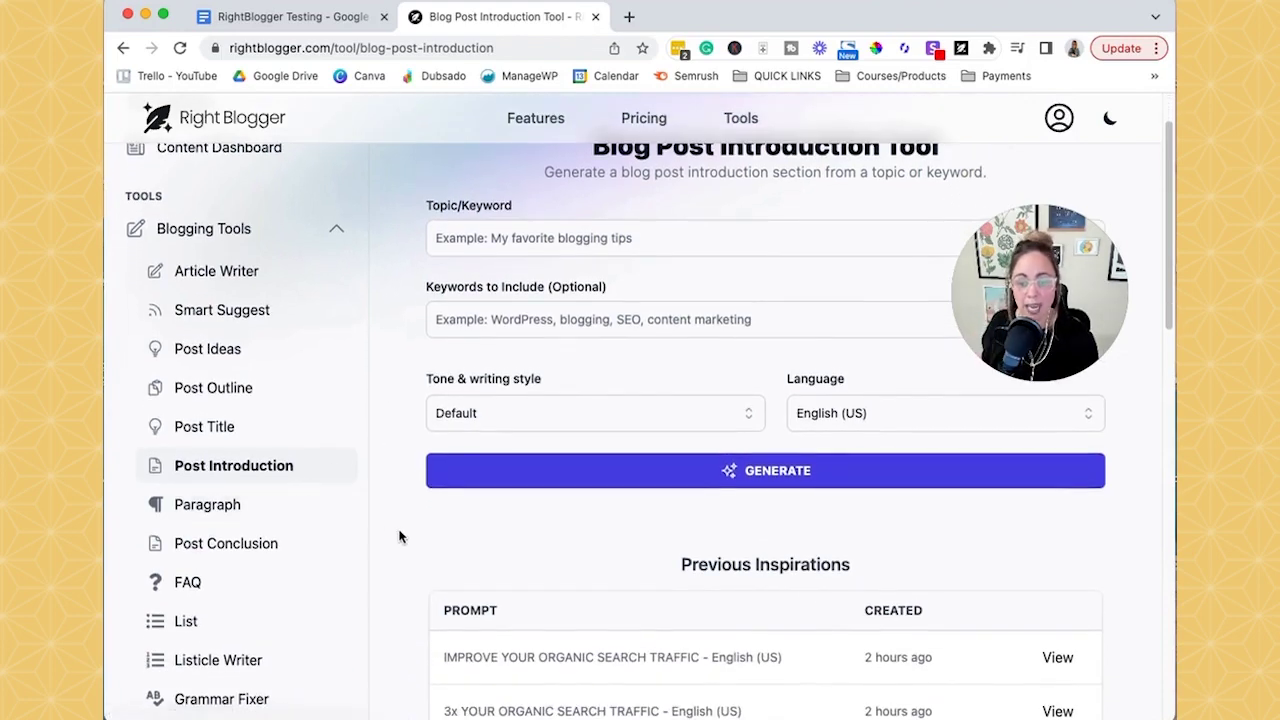
pyautogui.scroll(-1, 340, 540)
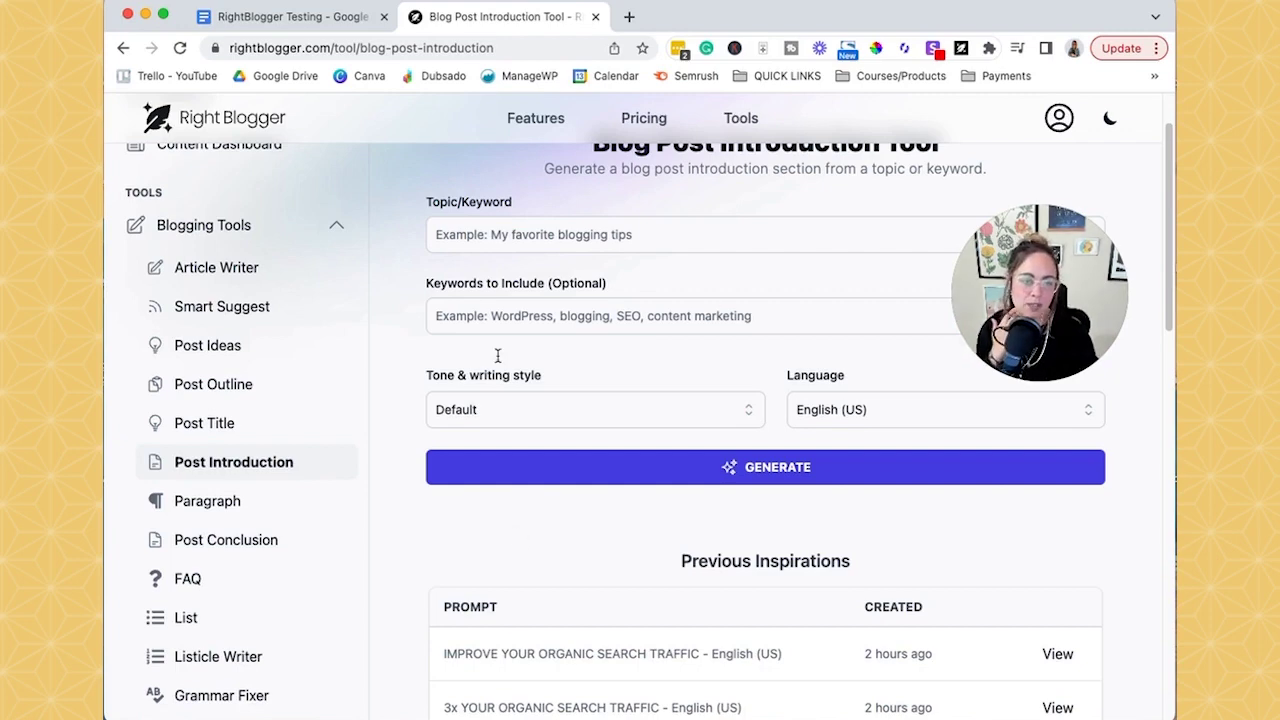
pyautogui.scroll(1, 700, 560)
pyautogui.scroll(-2, 686, 560)
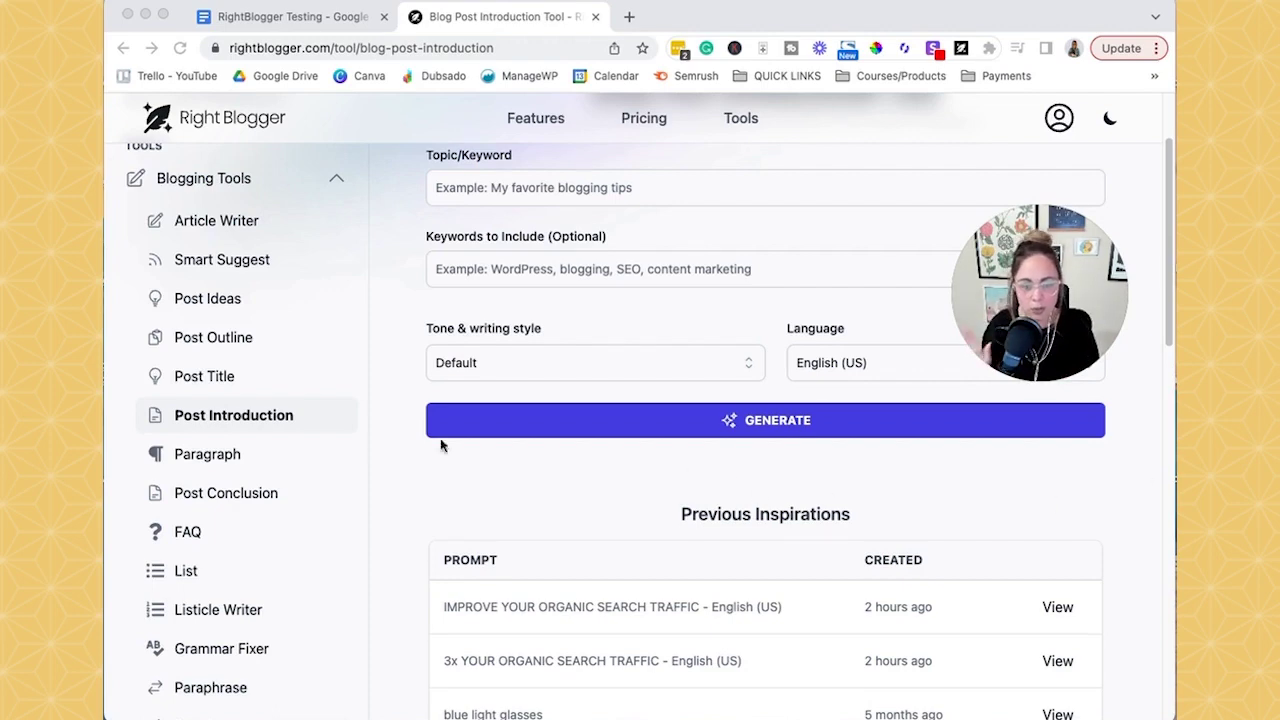
pyautogui.scroll(3, 354, 420)
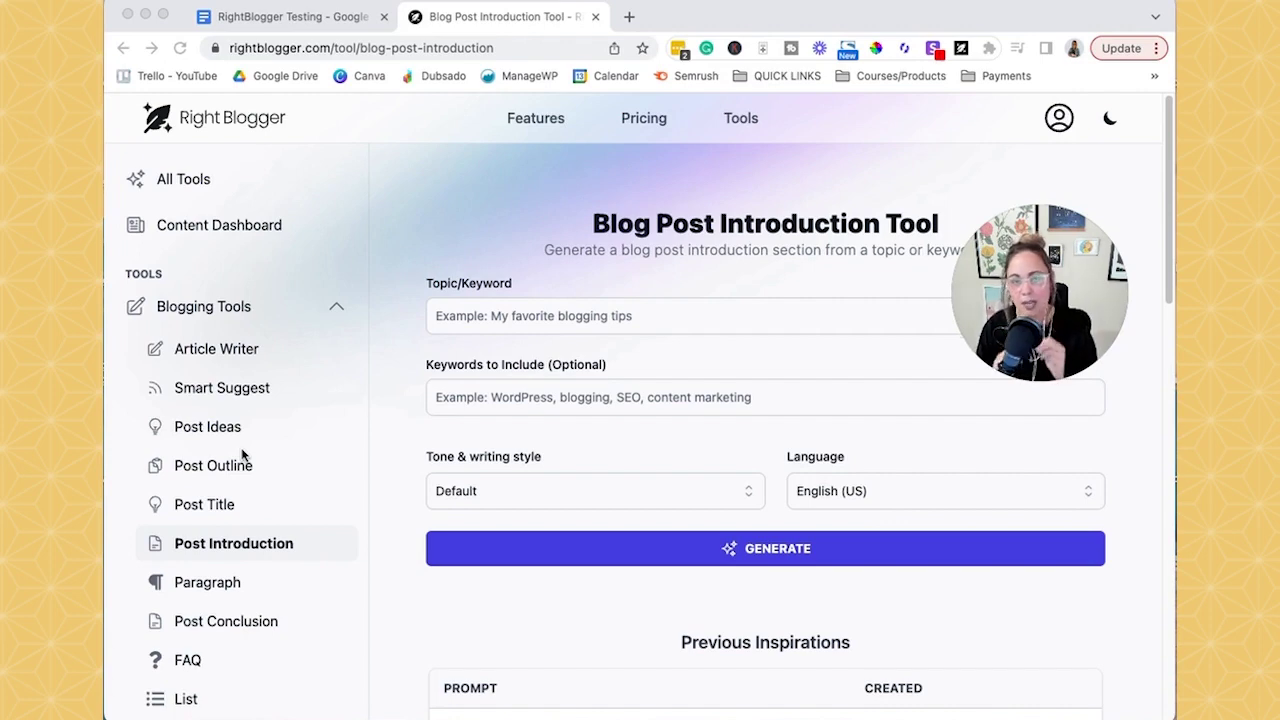
pyautogui.scroll(-5, 291, 451)
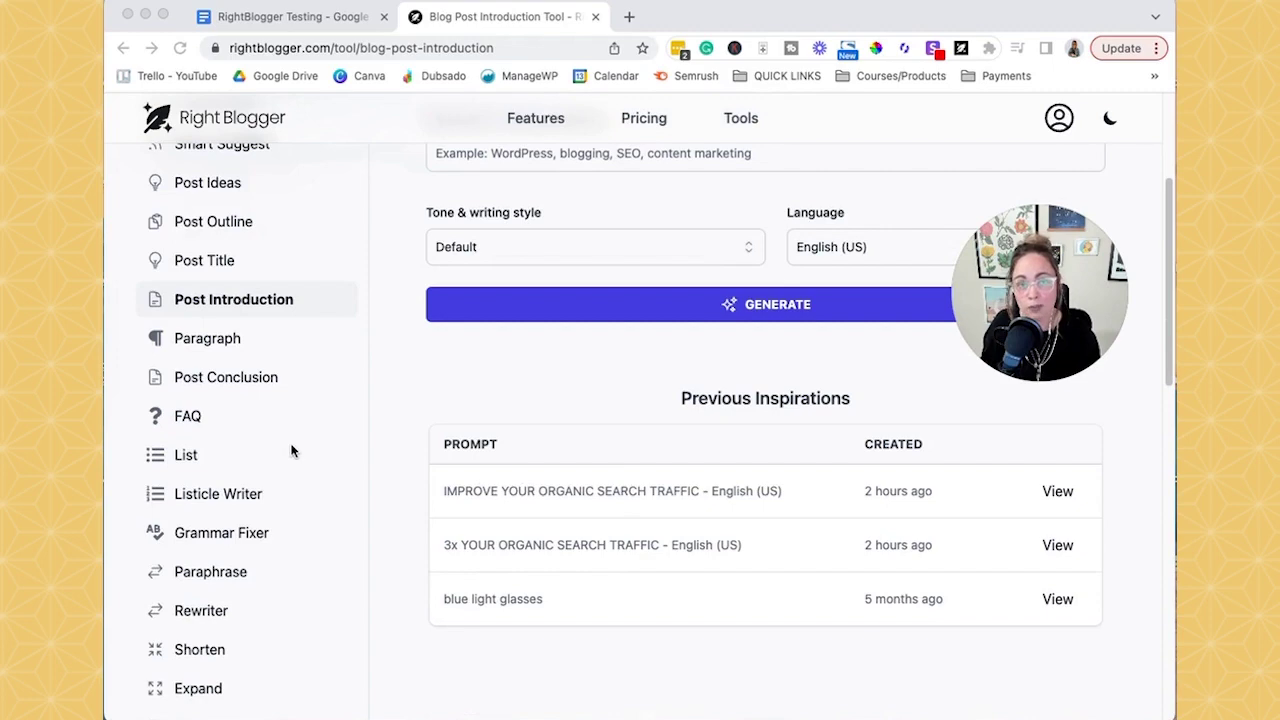
pyautogui.scroll(-4, 291, 451)
pyautogui.scroll(-2, 291, 451)
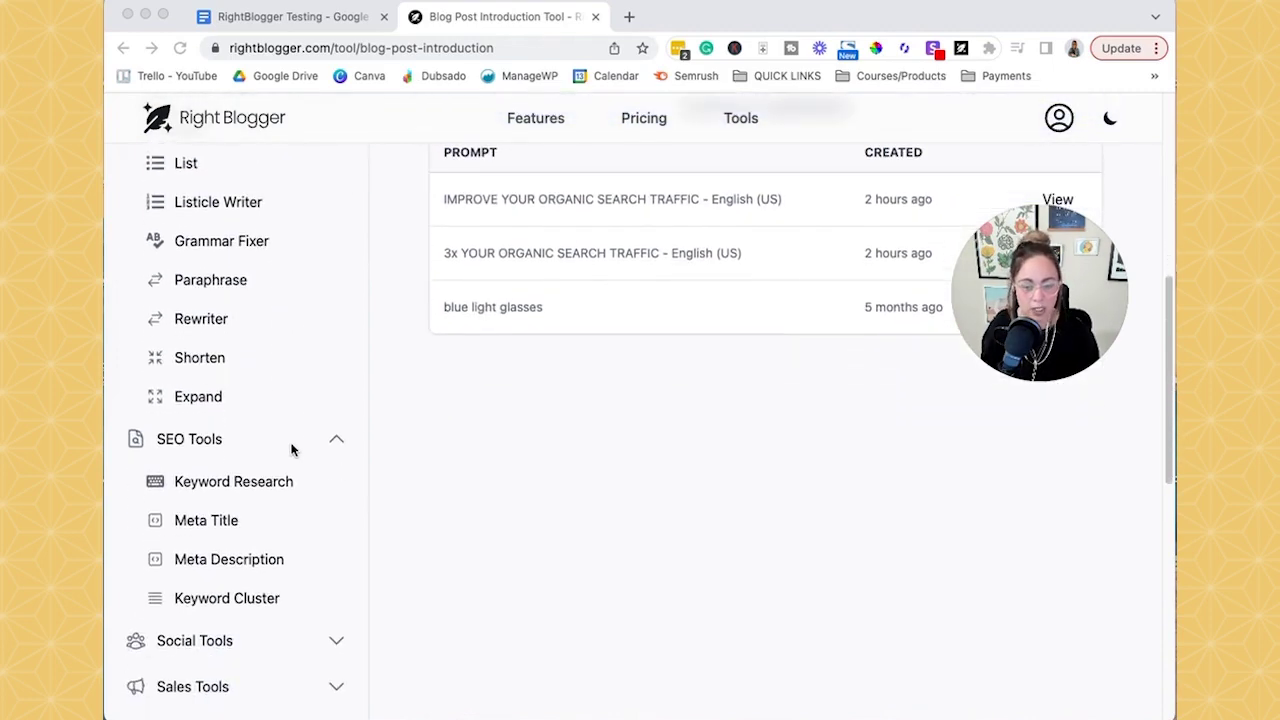
pyautogui.scroll(5, 291, 451)
pyautogui.scroll(-7, 291, 451)
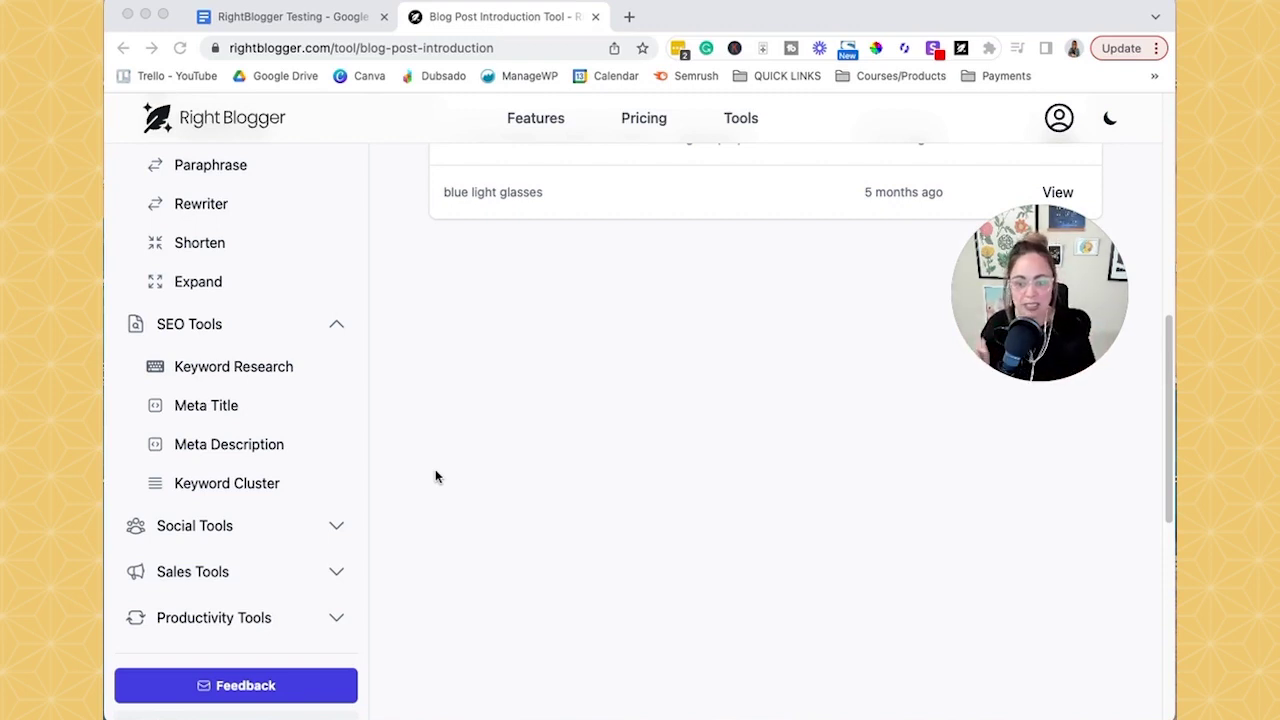
pyautogui.scroll(3, 435, 480)
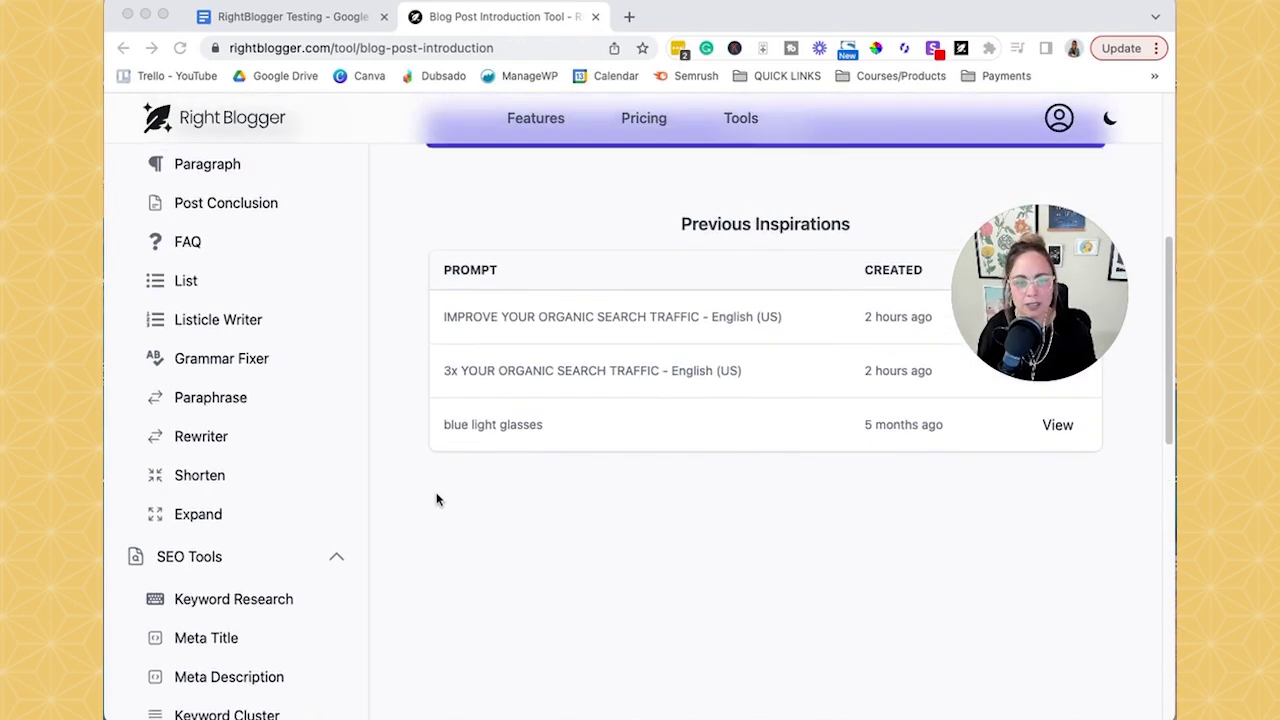
pyautogui.scroll(3, 436, 500)
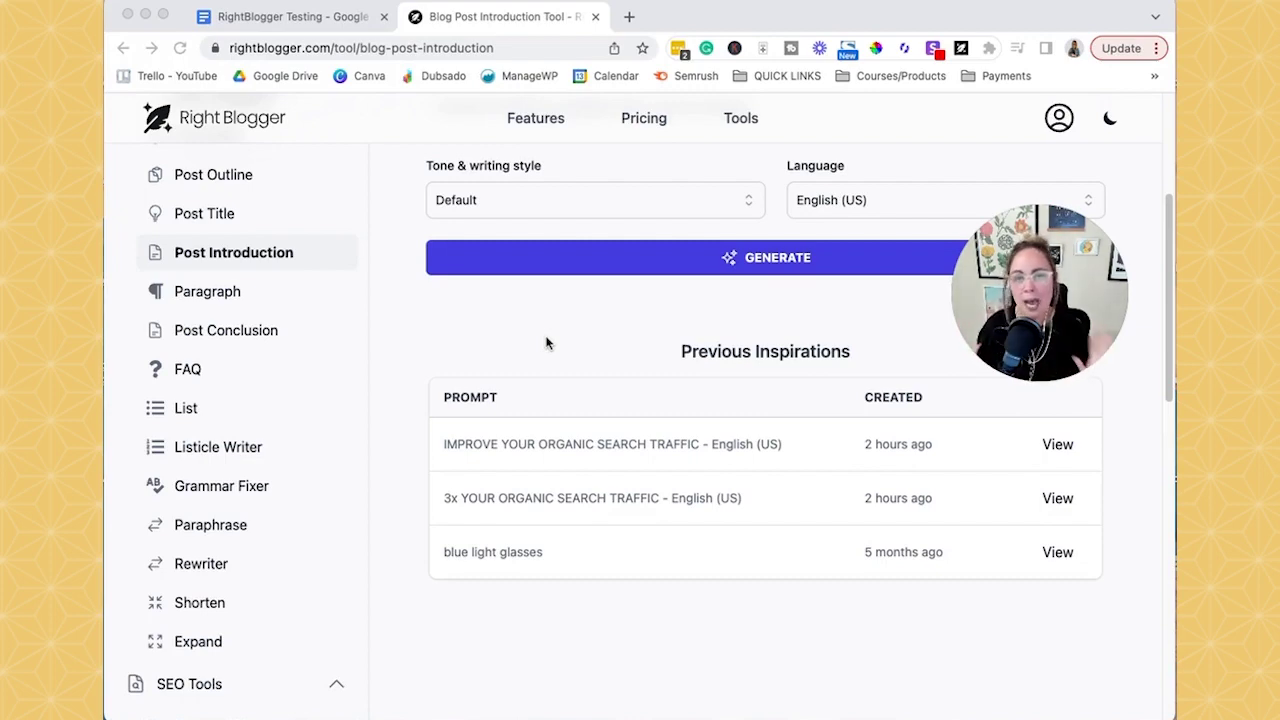
pyautogui.scroll(3, 546, 343)
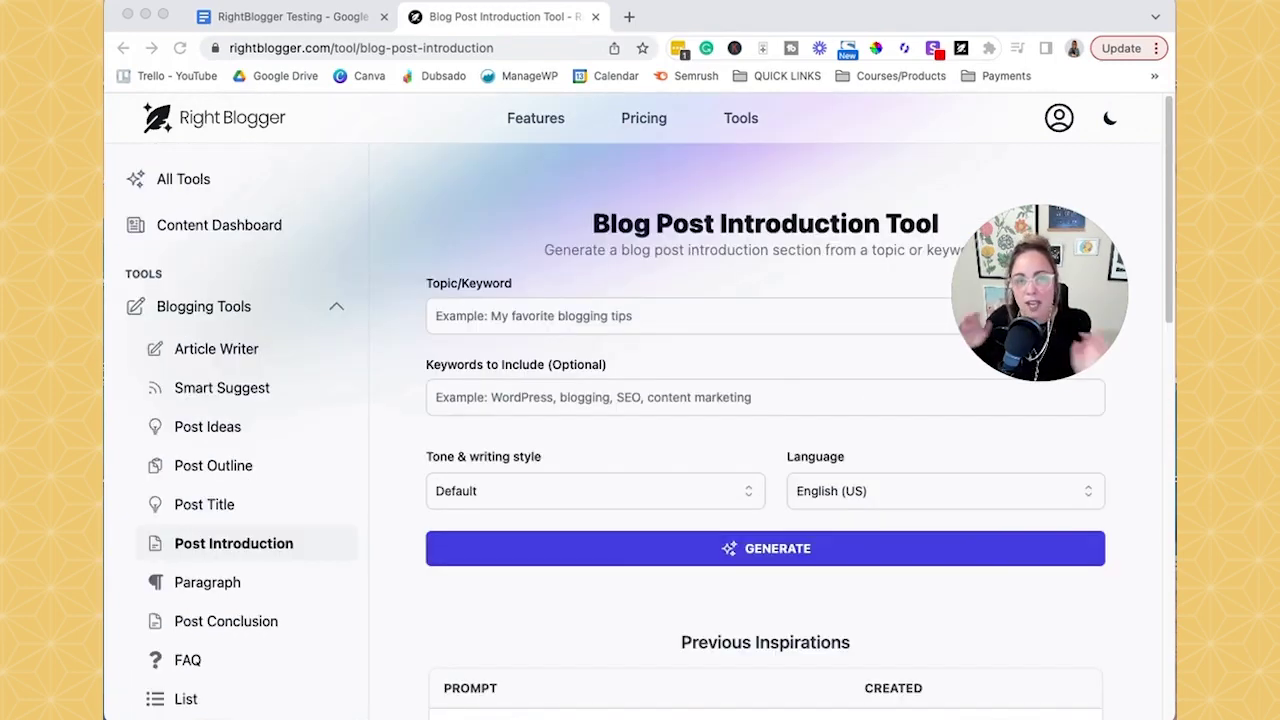